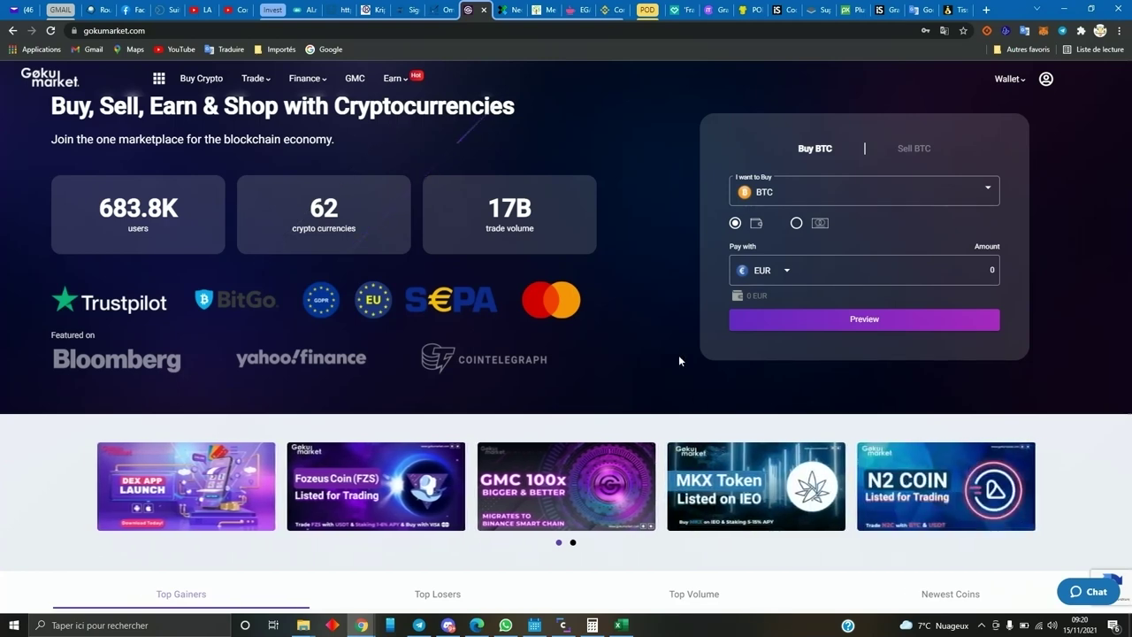
Switch to the Simulation (1) workbook in Excel and examine the month 1 investment, stacked GMC and interest cells on sheet 200.
click(622, 625)
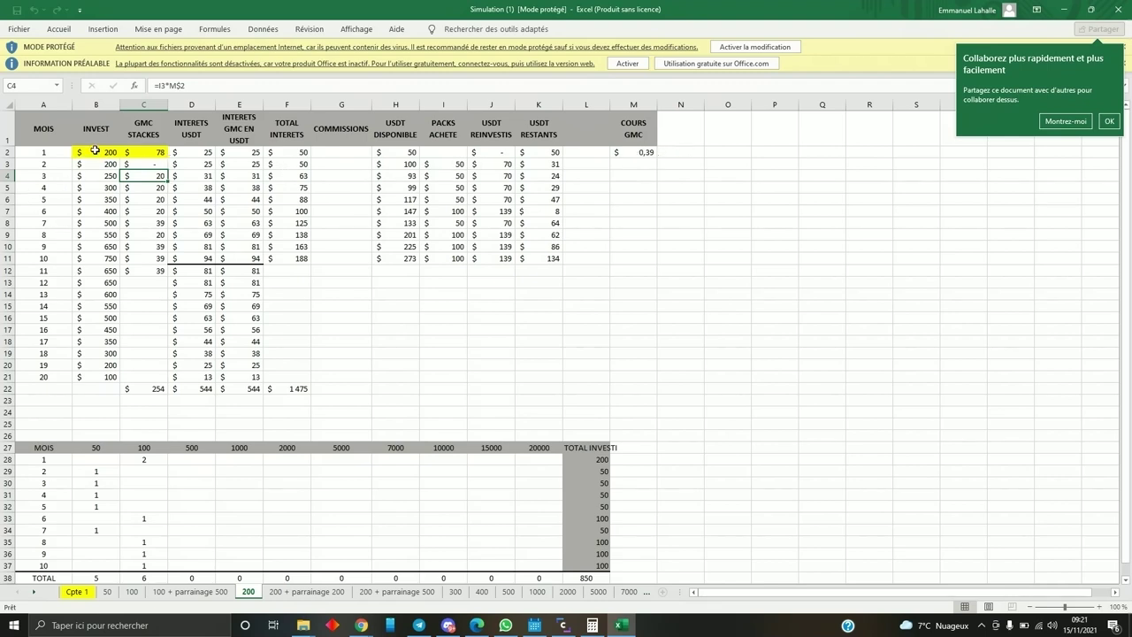
drag(91, 151, 153, 147)
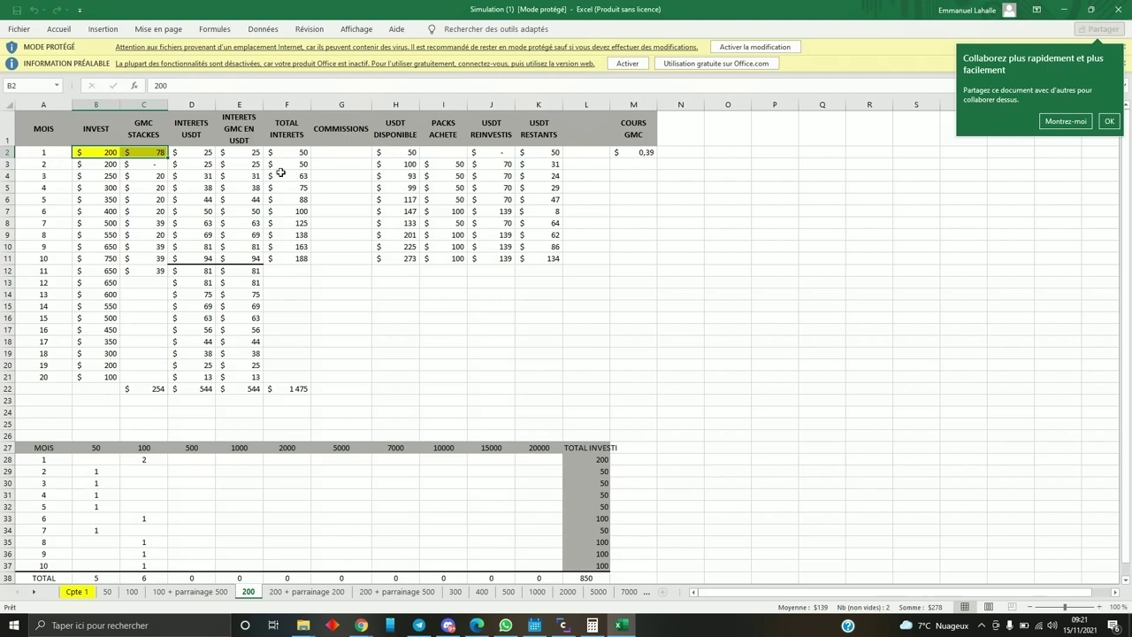
click(405, 165)
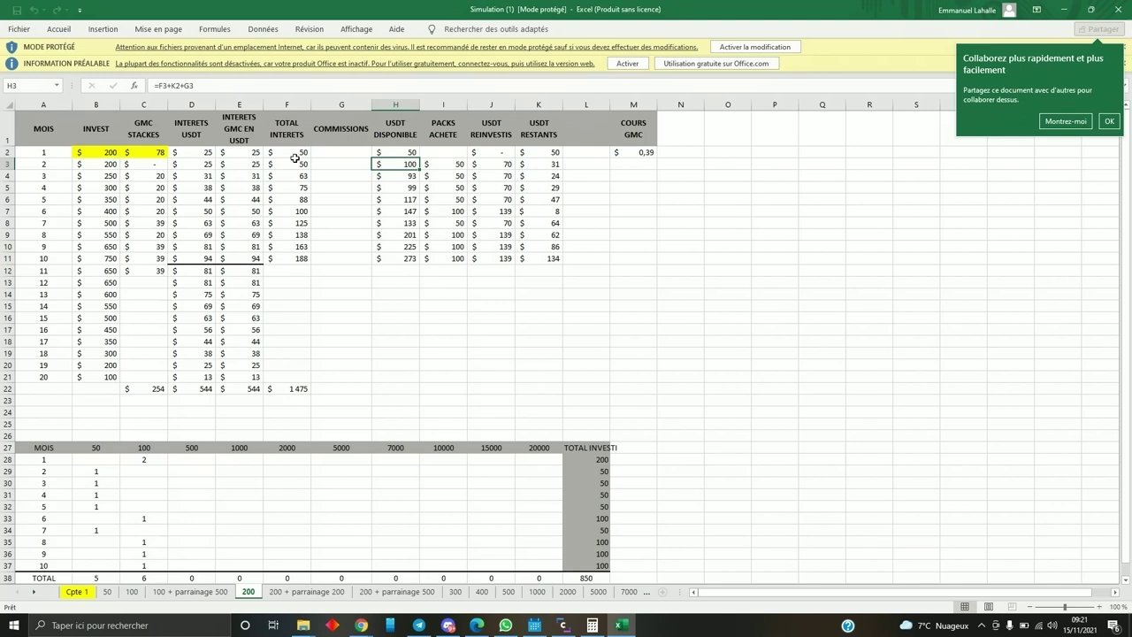
click(200, 152)
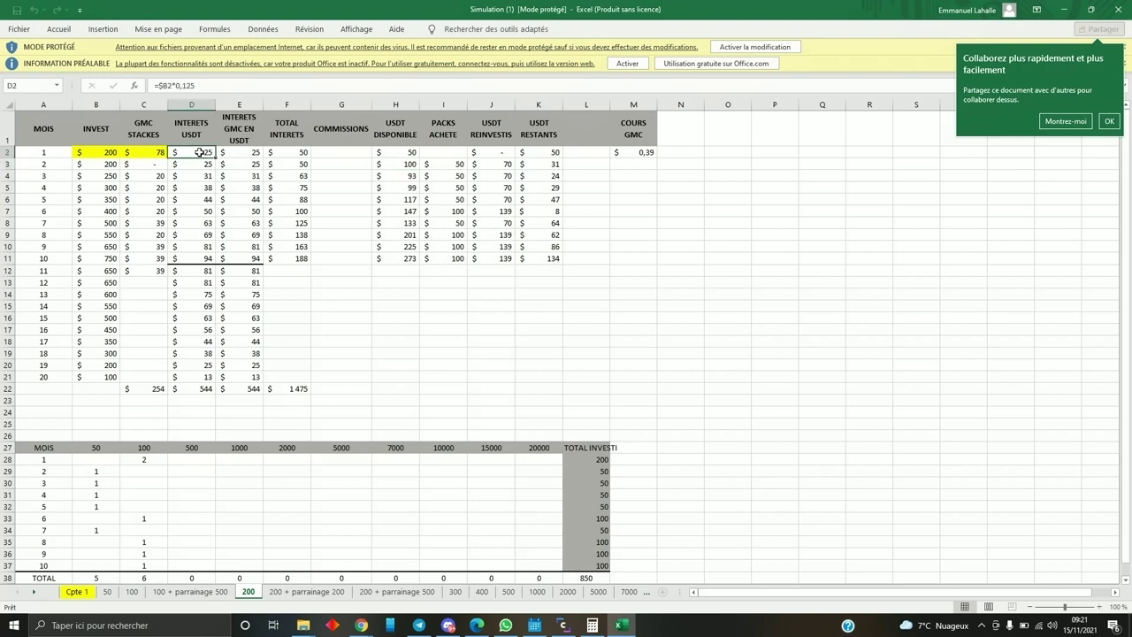
click(249, 152)
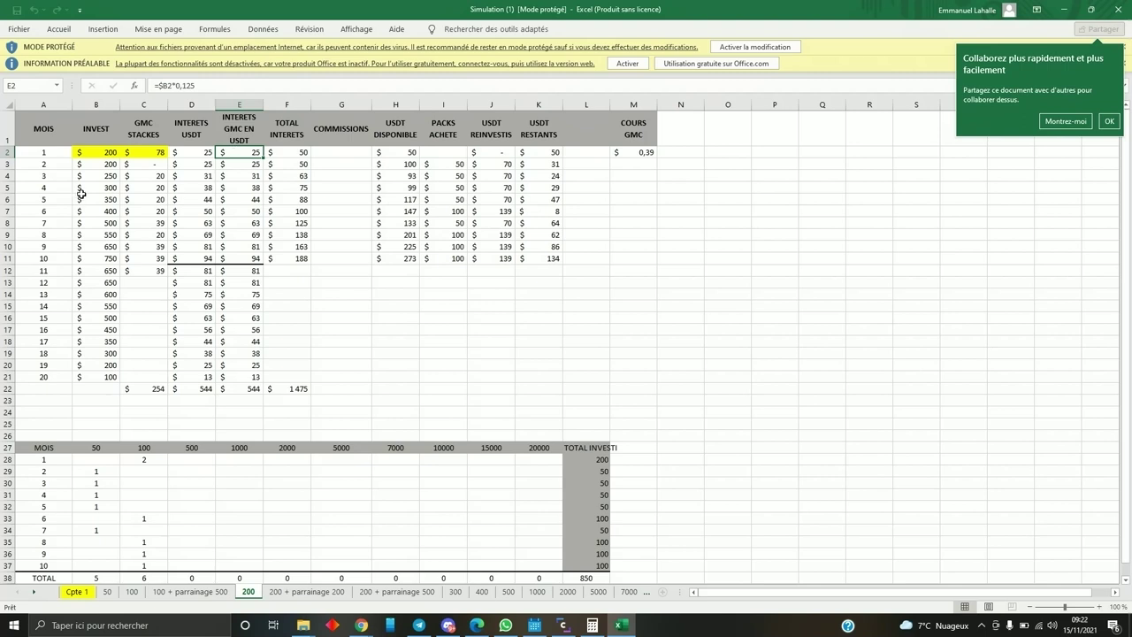
click(453, 153)
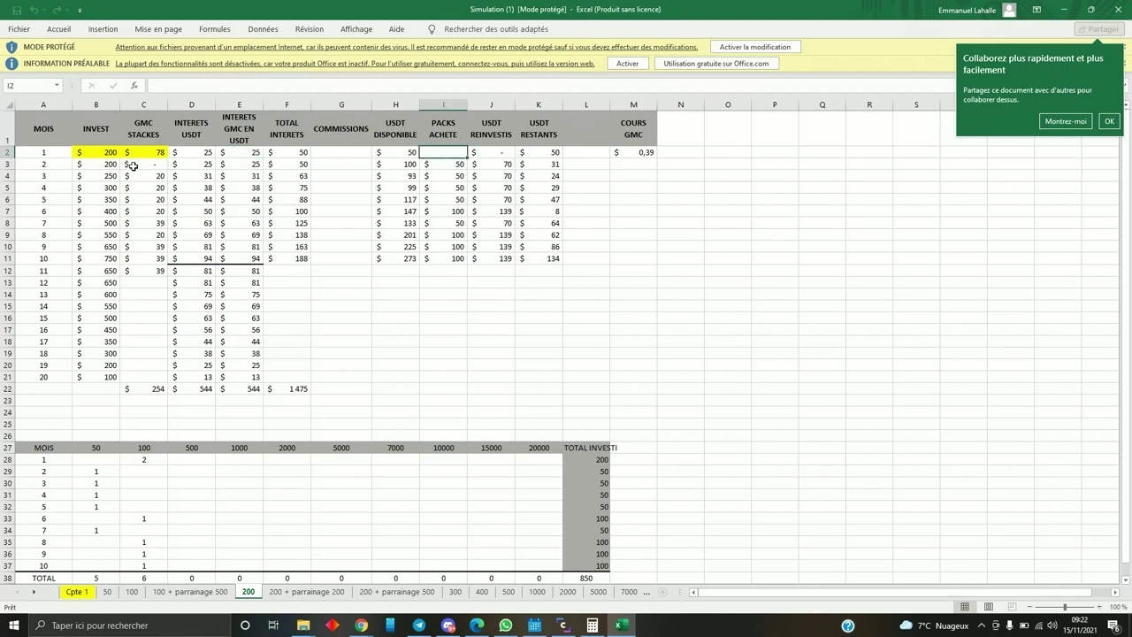
Examine the month 2 row's USDT interest, GMC interest, total interest, available USDT and reinvested USDT.
click(203, 167)
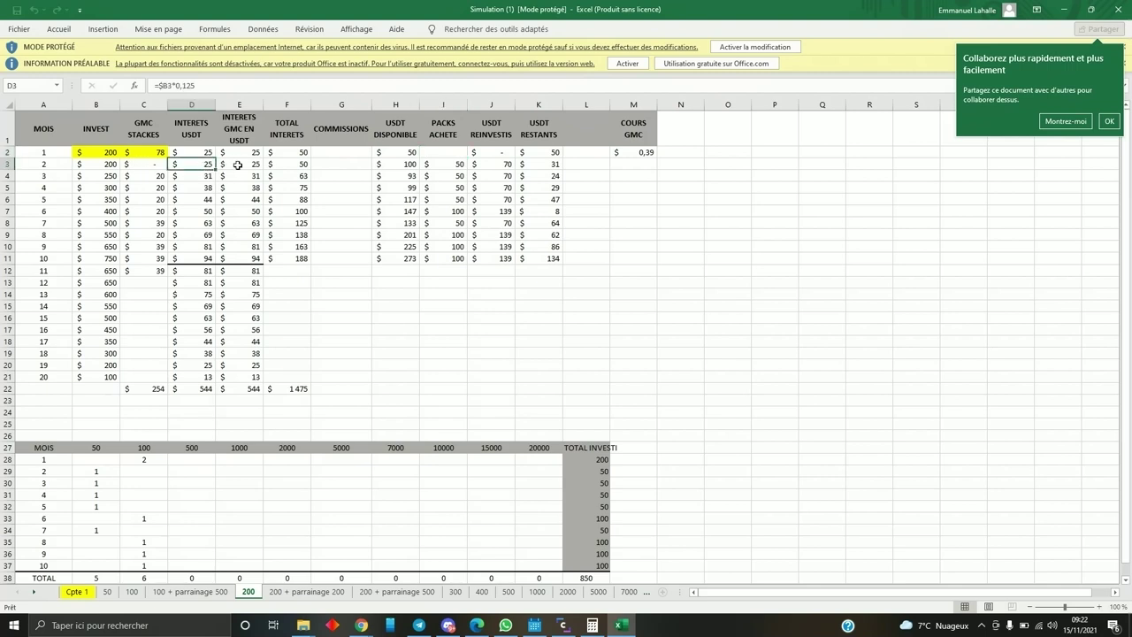
click(237, 165)
click(298, 165)
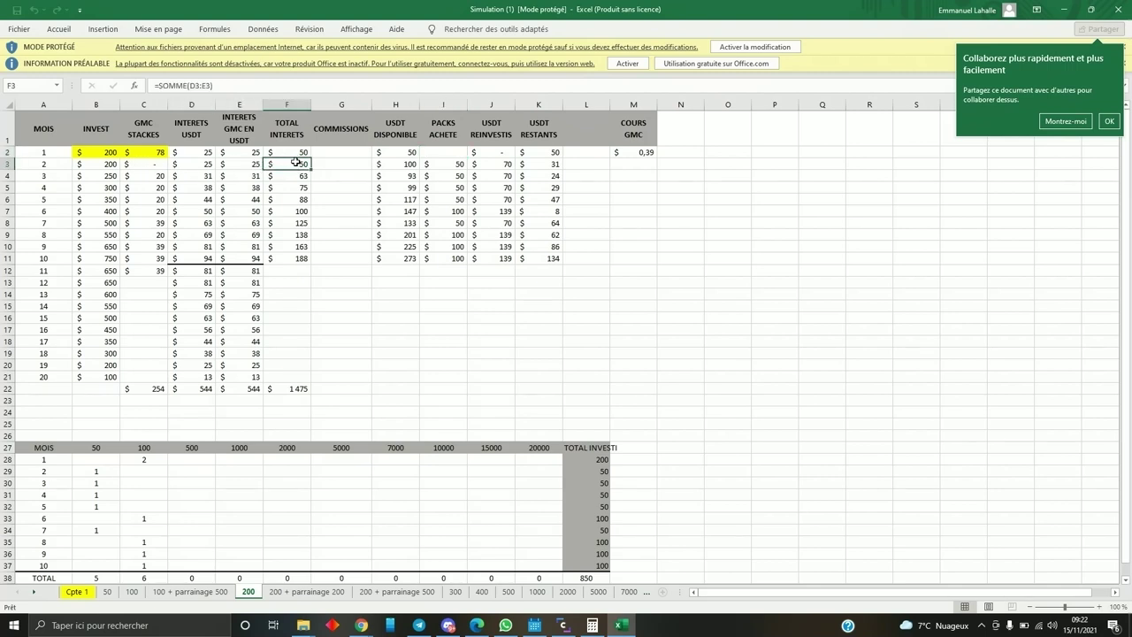
click(407, 162)
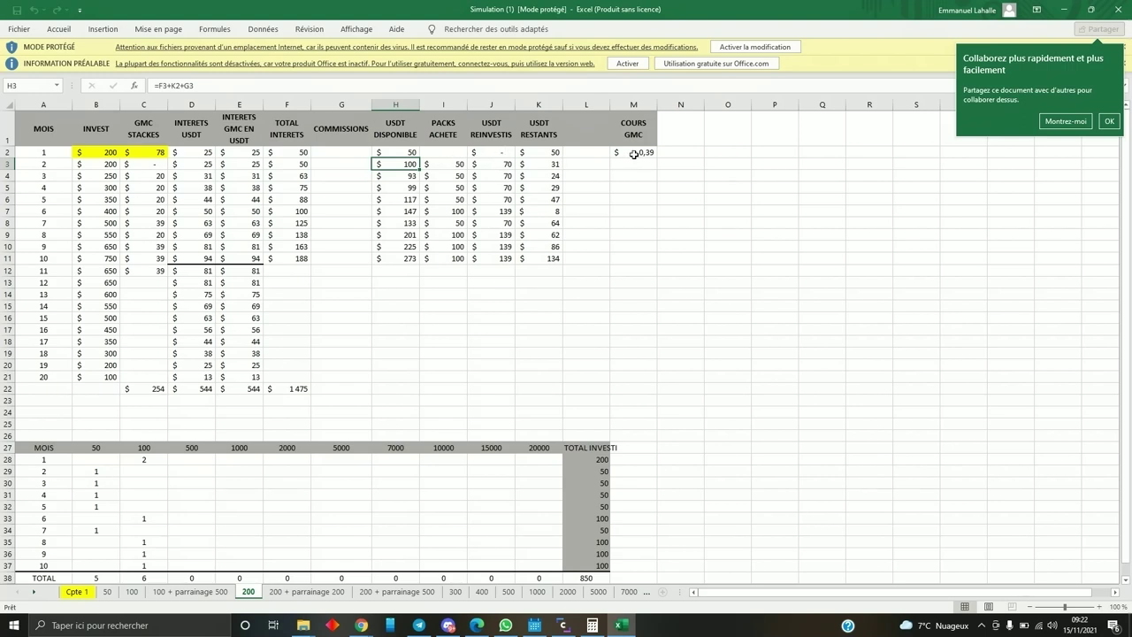
click(501, 166)
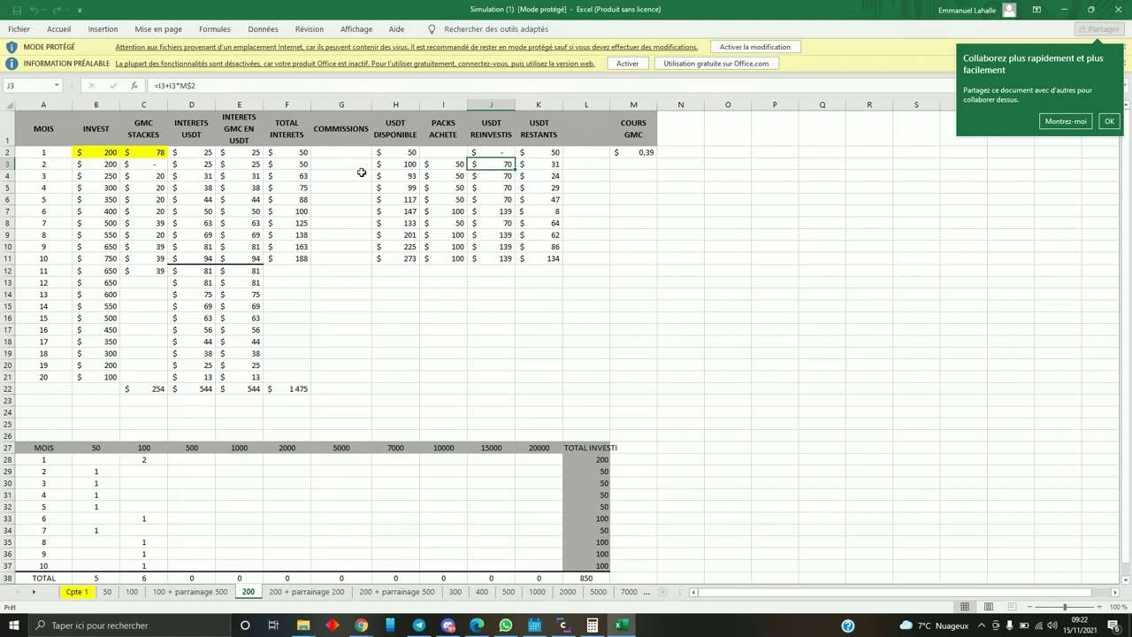
Review the PACKS ACHETE cells for months 2 to 5, one by one.
click(451, 163)
click(447, 175)
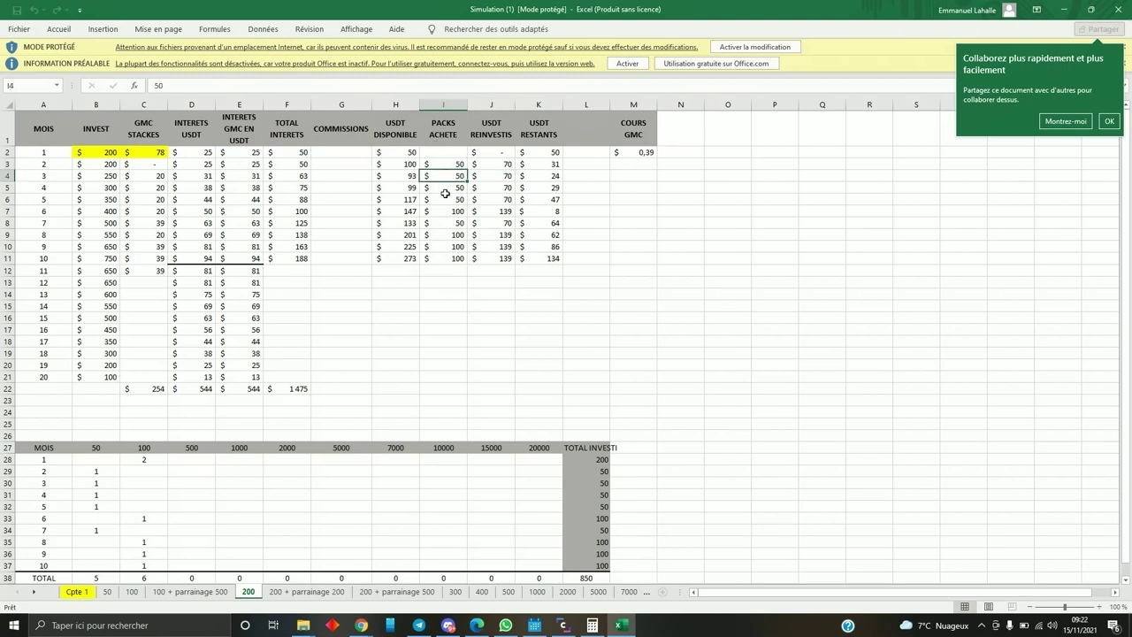
click(443, 189)
click(441, 199)
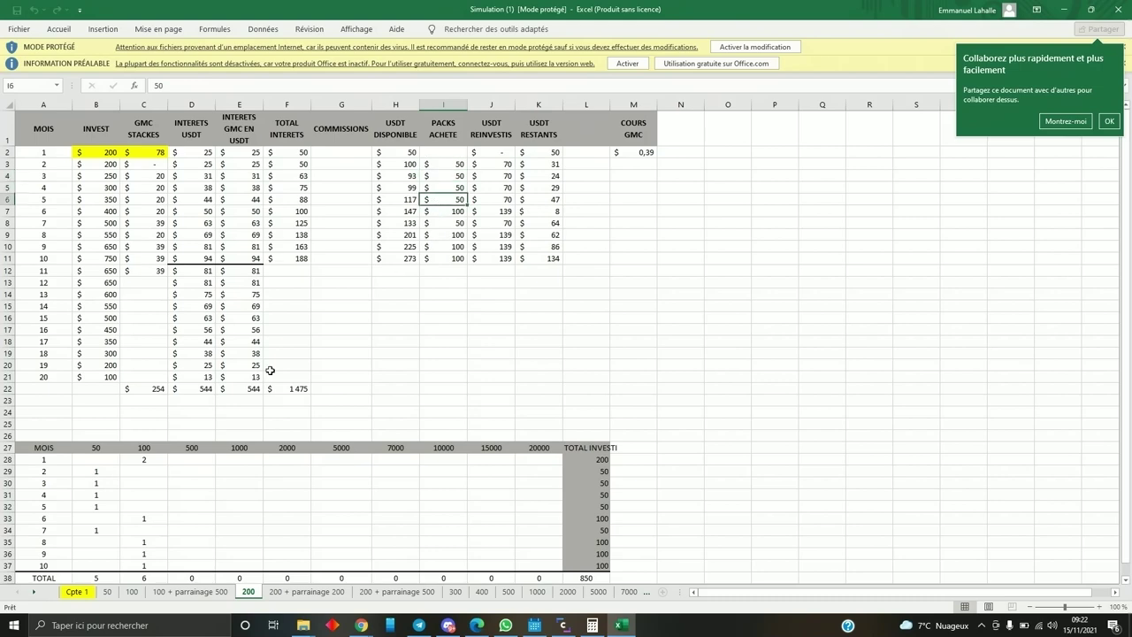
Inspect the NB PACKS MAX row, checking the limits for the 50 and 100 packs.
scroll(162, 474, down, 1)
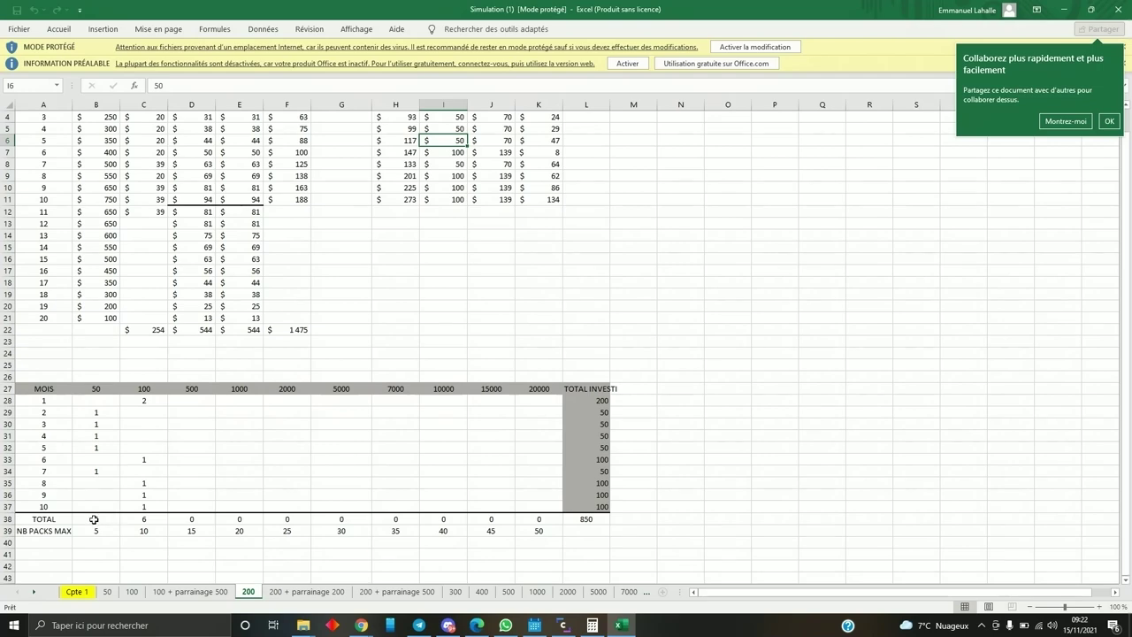
click(8, 531)
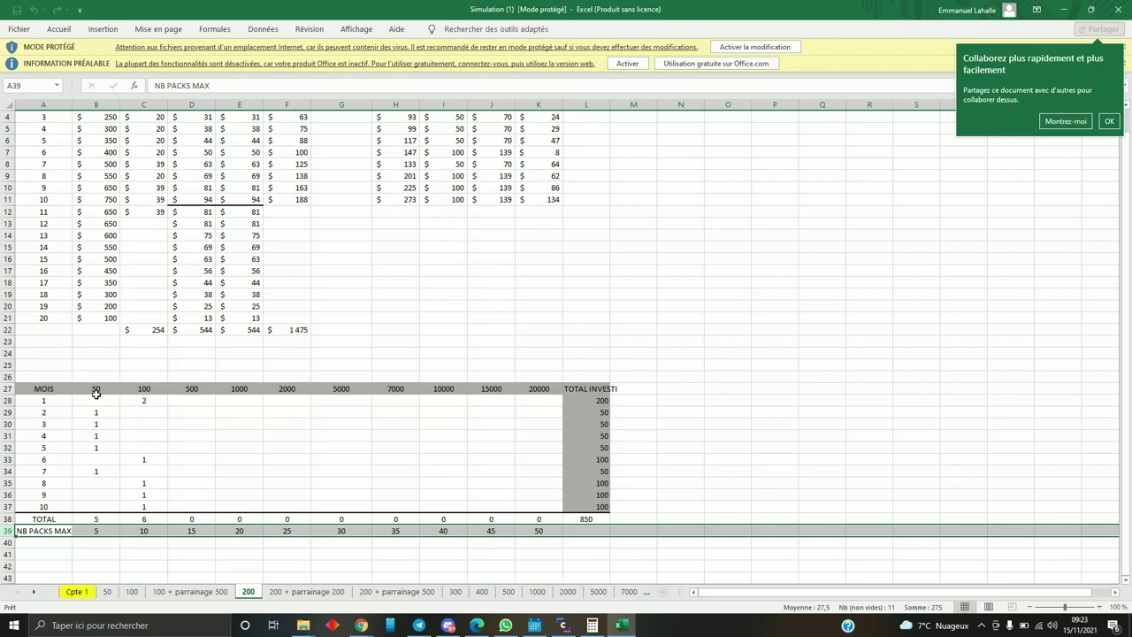
click(95, 530)
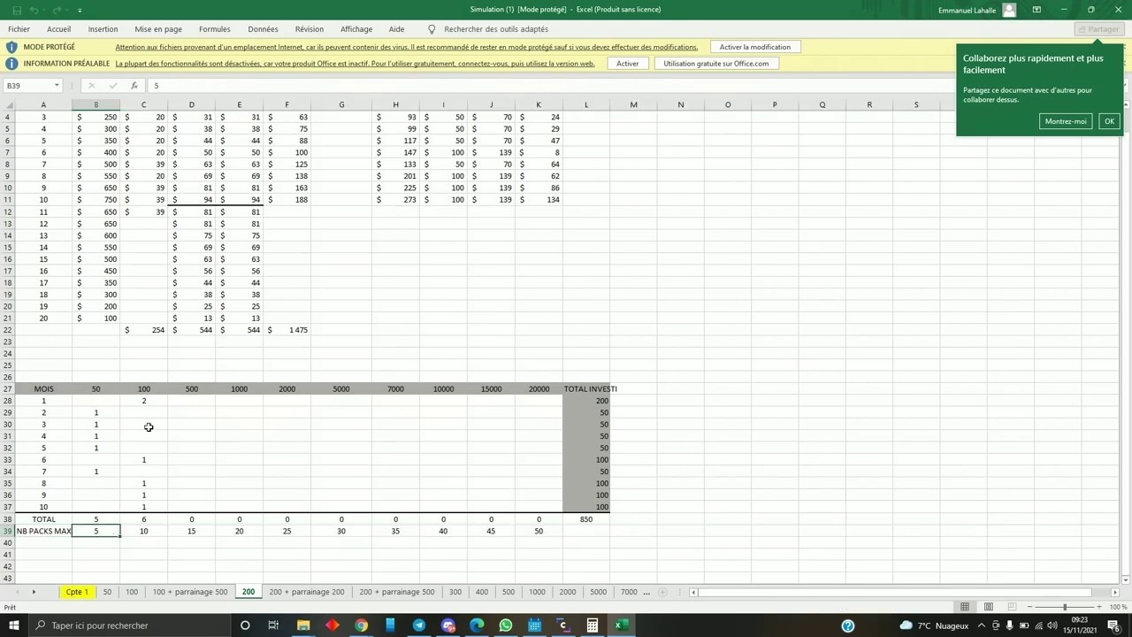
click(149, 531)
Walk through the purchased packs in the upper table month by month, from month 2 to month 10.
scroll(365, 264, up, 1)
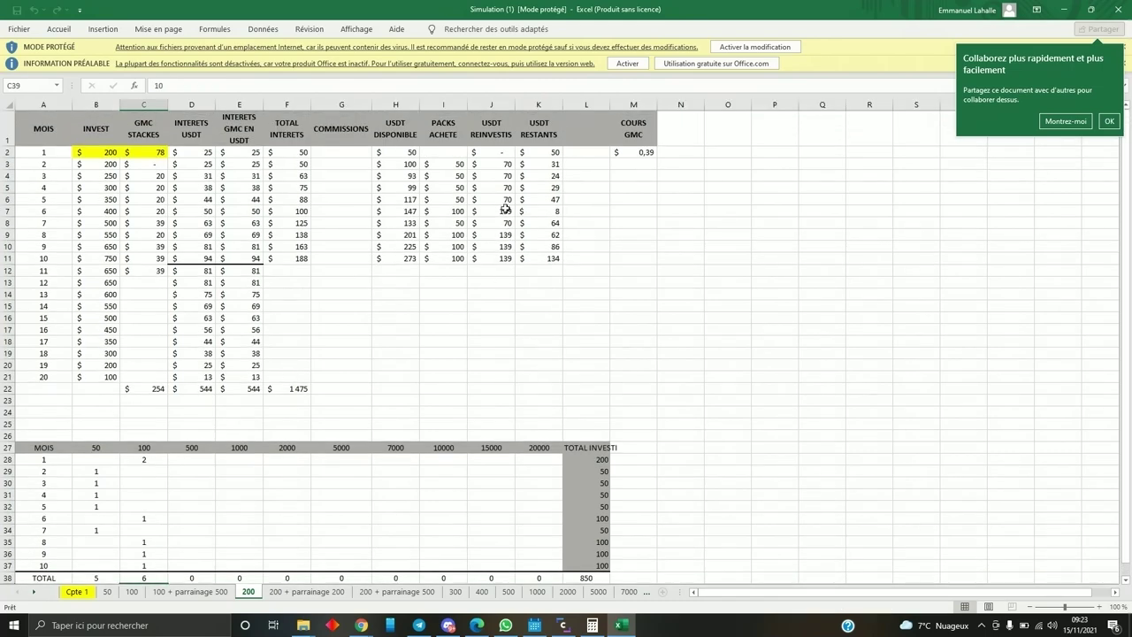
click(452, 164)
click(448, 175)
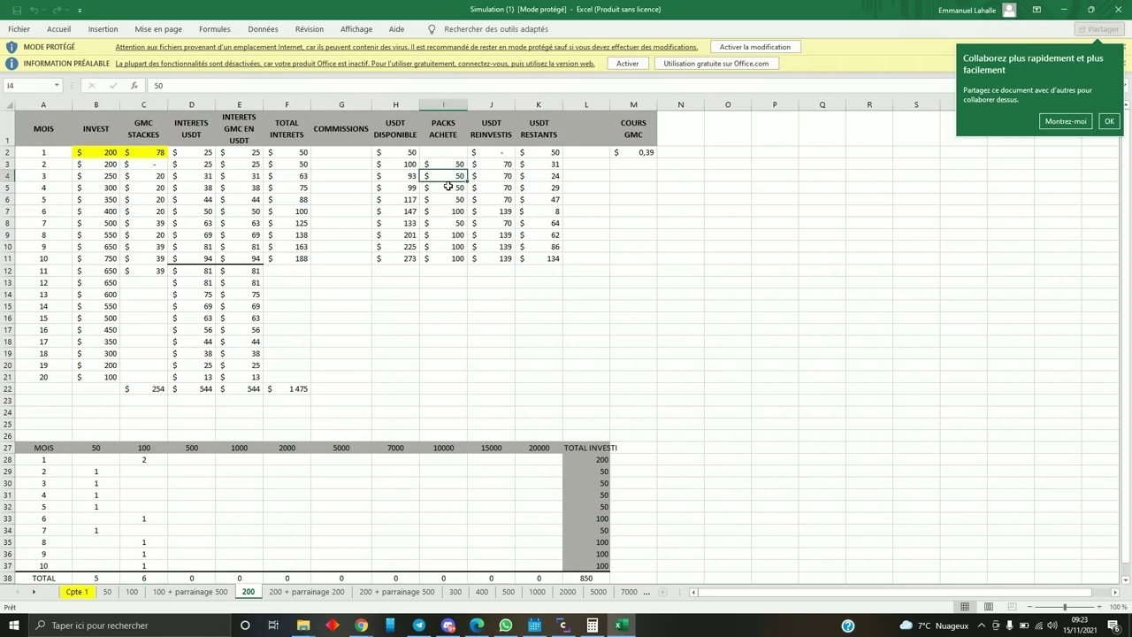
click(448, 188)
click(445, 199)
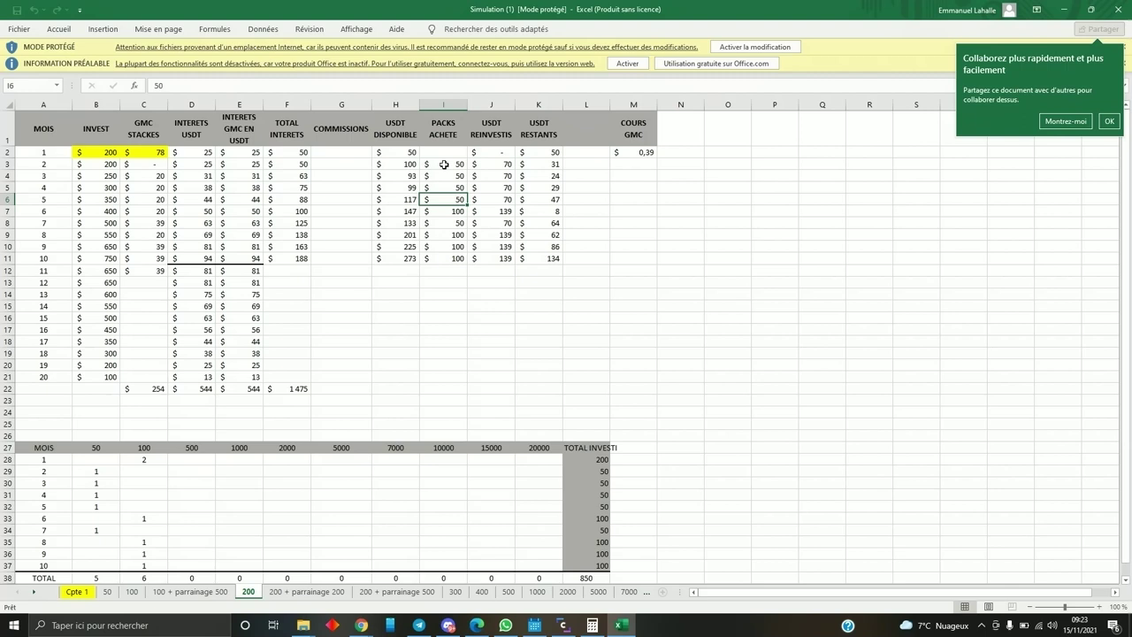
click(447, 211)
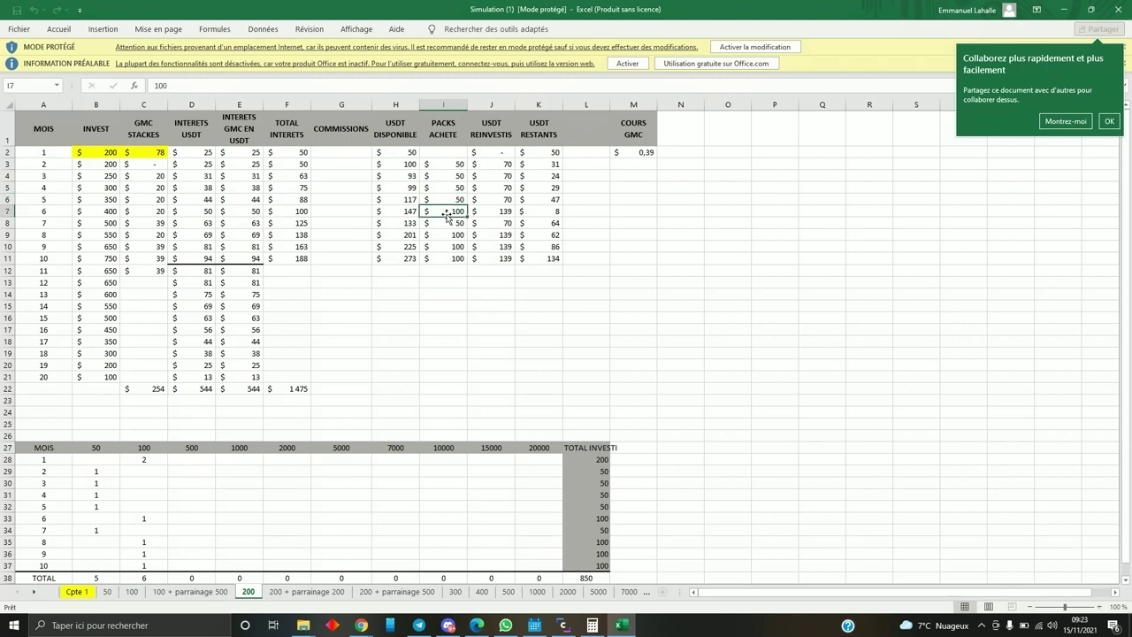
click(449, 223)
click(450, 236)
click(448, 247)
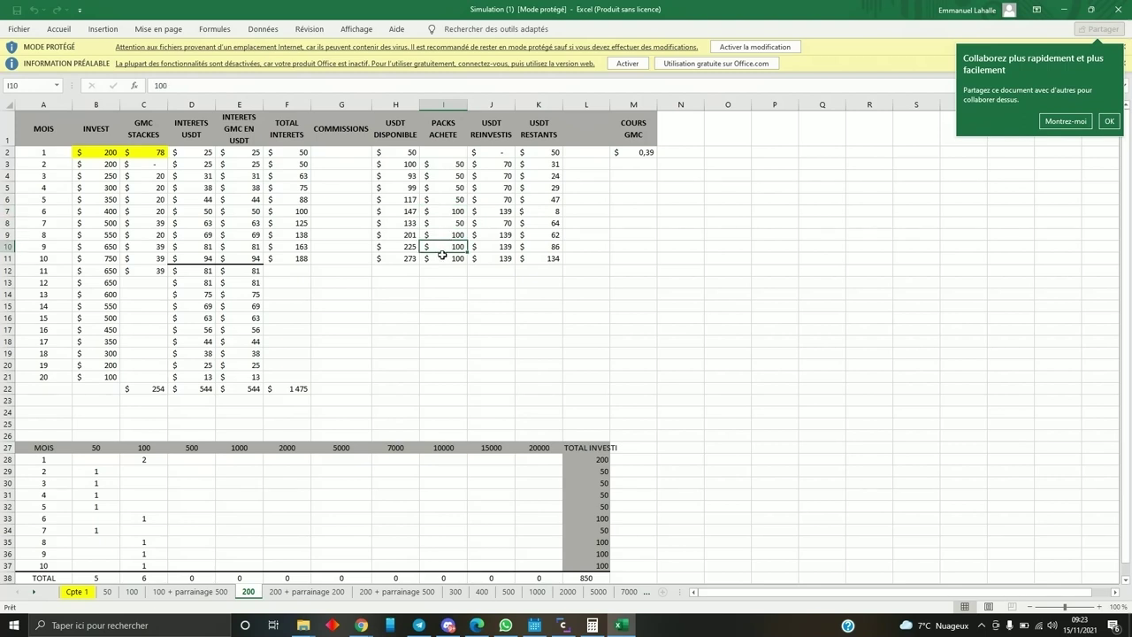
click(448, 258)
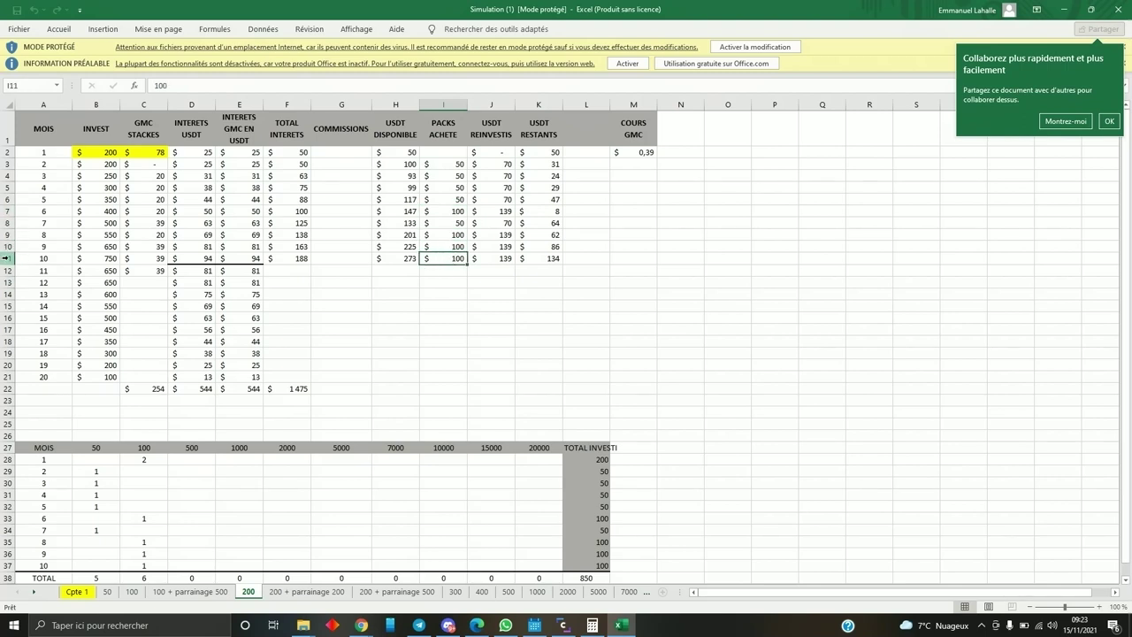
Highlight the month 10 row and the month 20 row, and inspect the overall total in F22.
drag(46, 258, 643, 256)
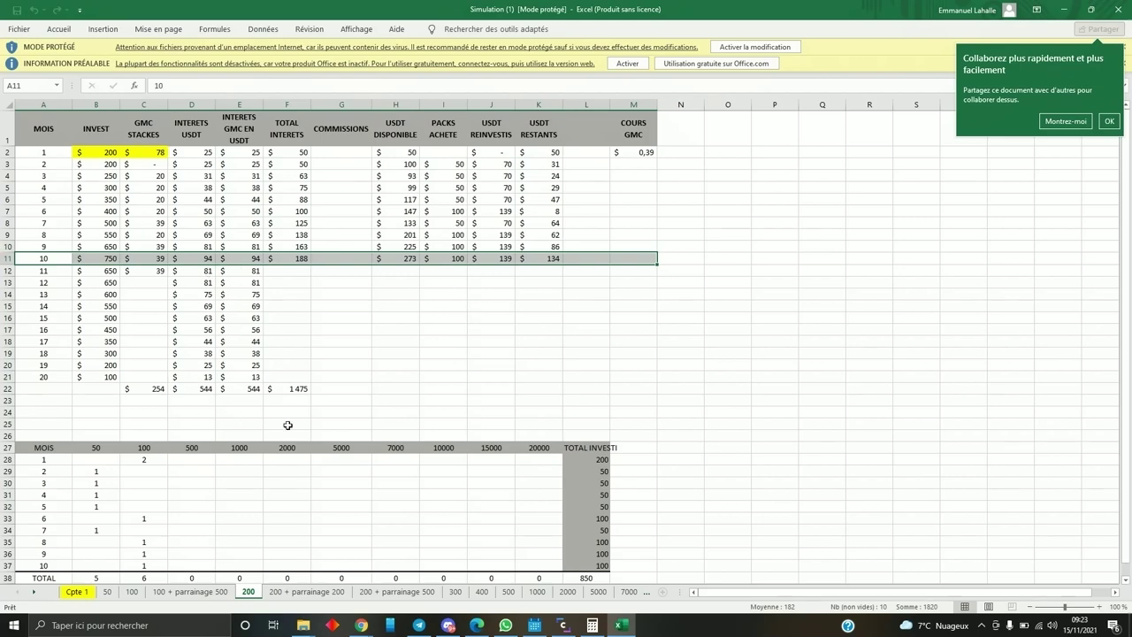
click(356, 386)
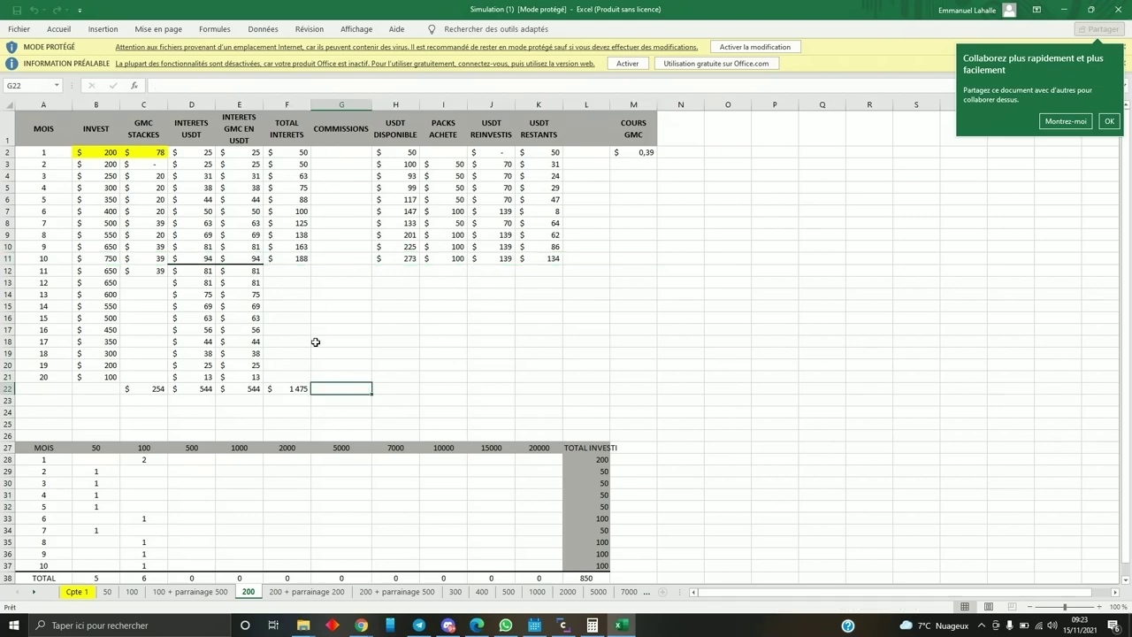
click(292, 378)
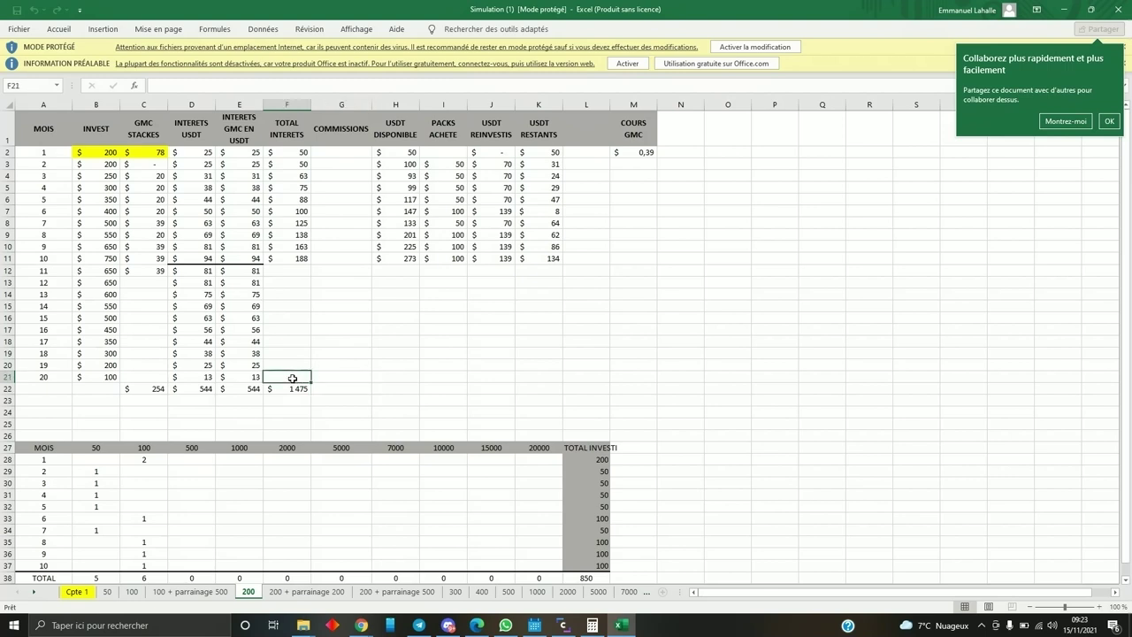
click(8, 377)
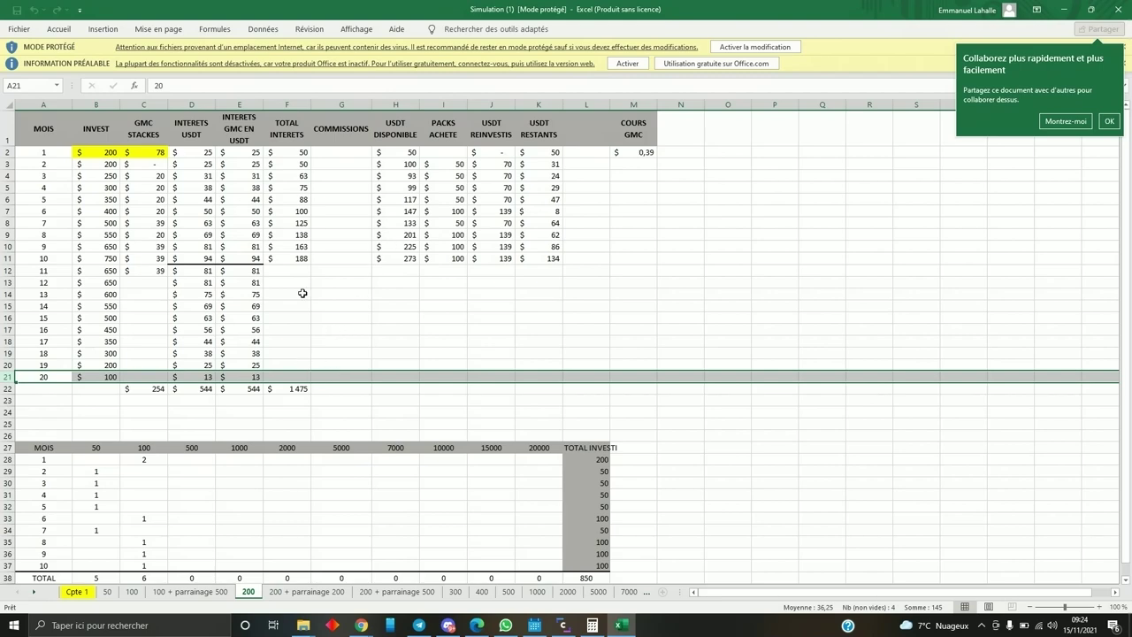
click(282, 392)
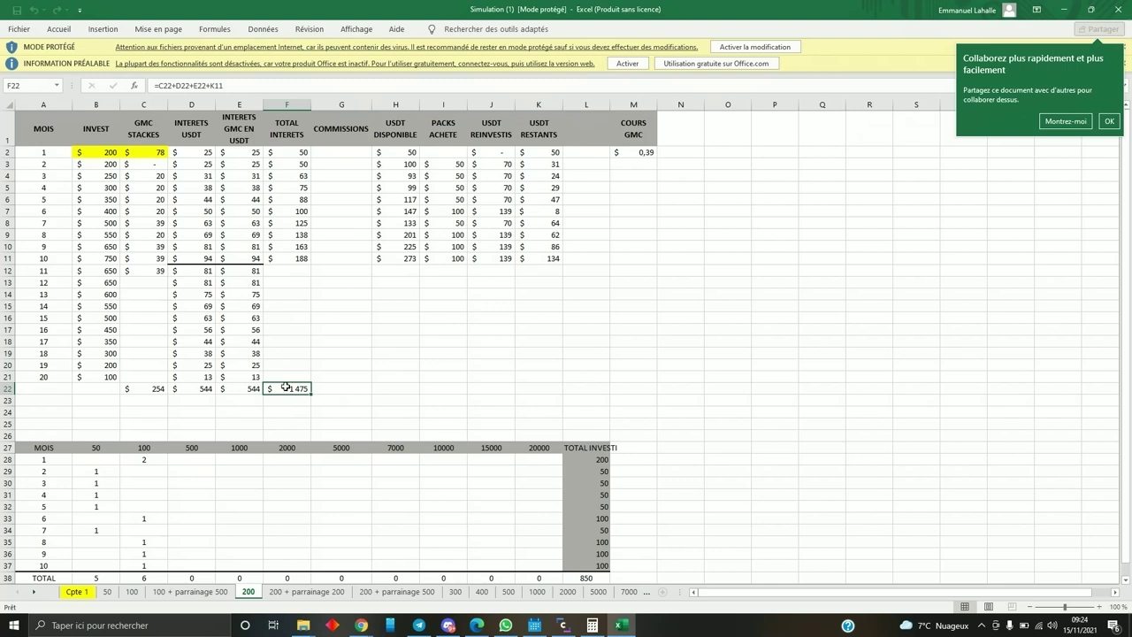
Compare the starting investment and stacked GMC in B2:C2 with the USDT interest, GMC interest and stacked GMC totals in row 22.
drag(104, 152, 143, 152)
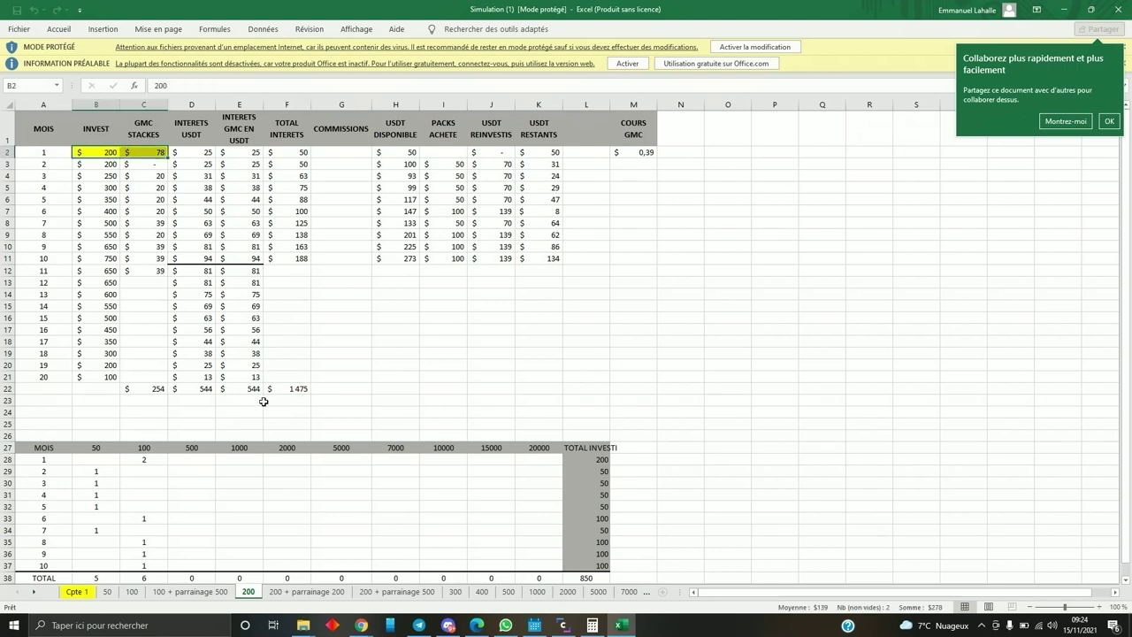
click(102, 153)
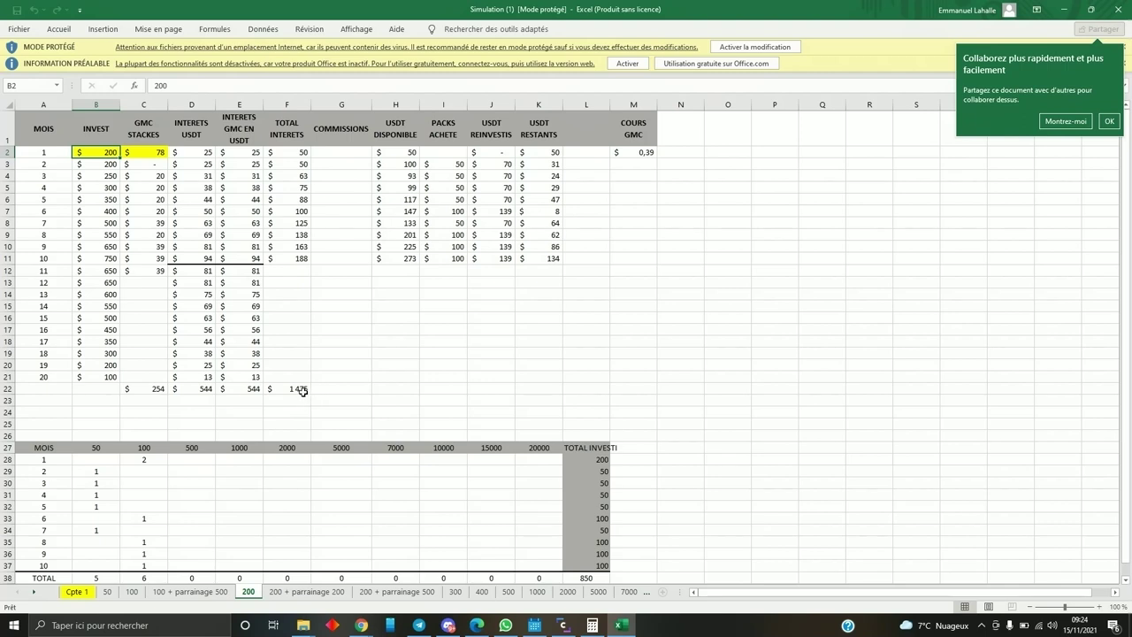
click(192, 390)
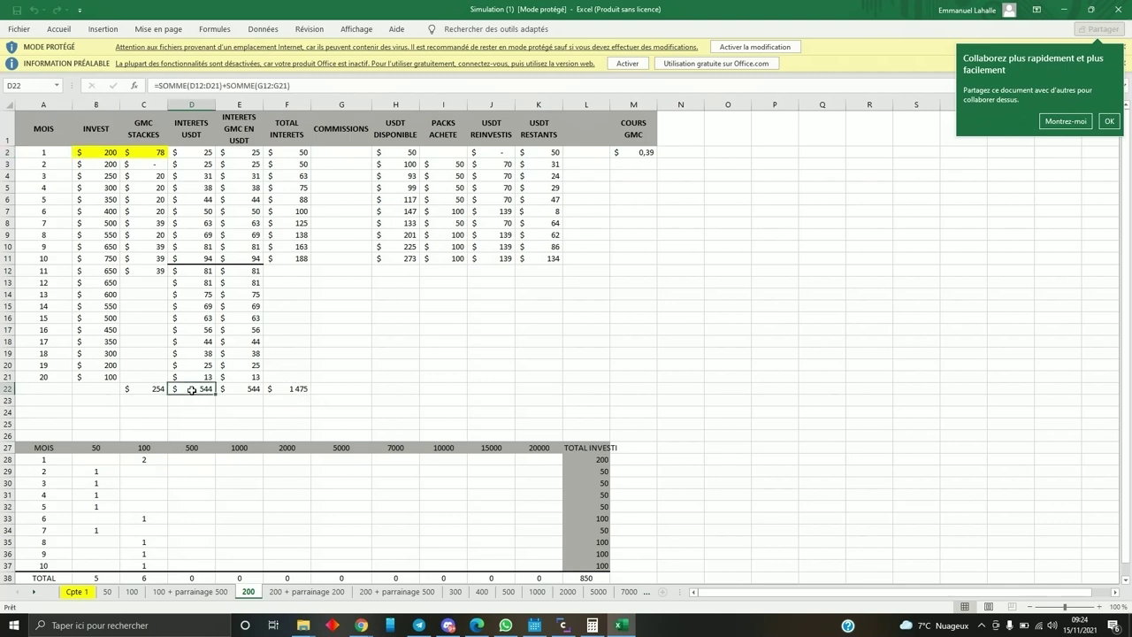
click(237, 388)
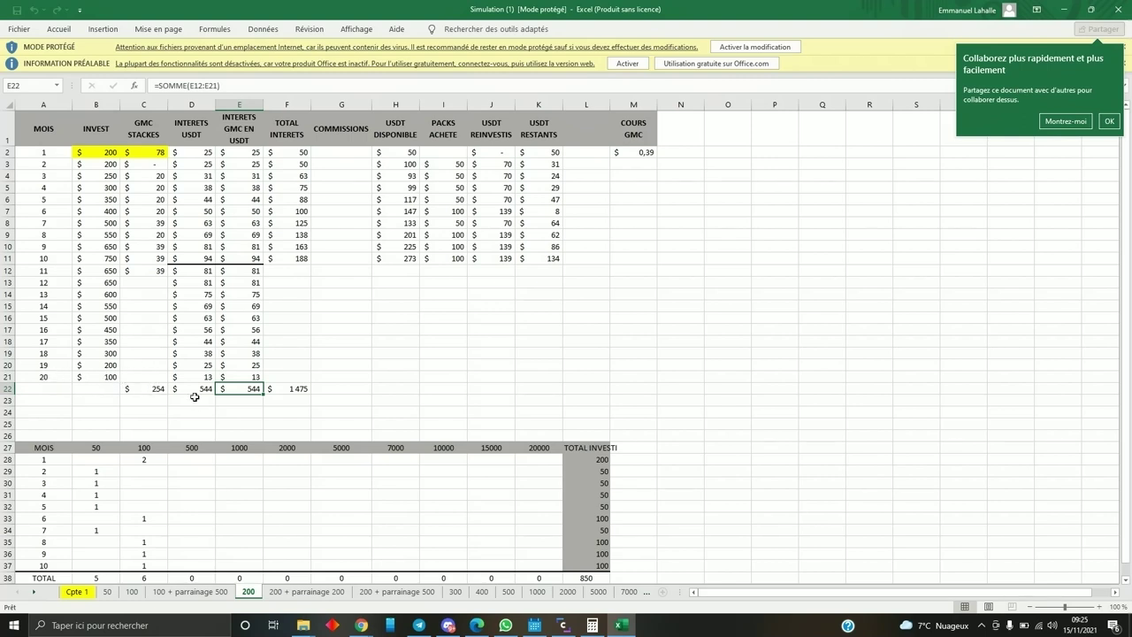
click(146, 388)
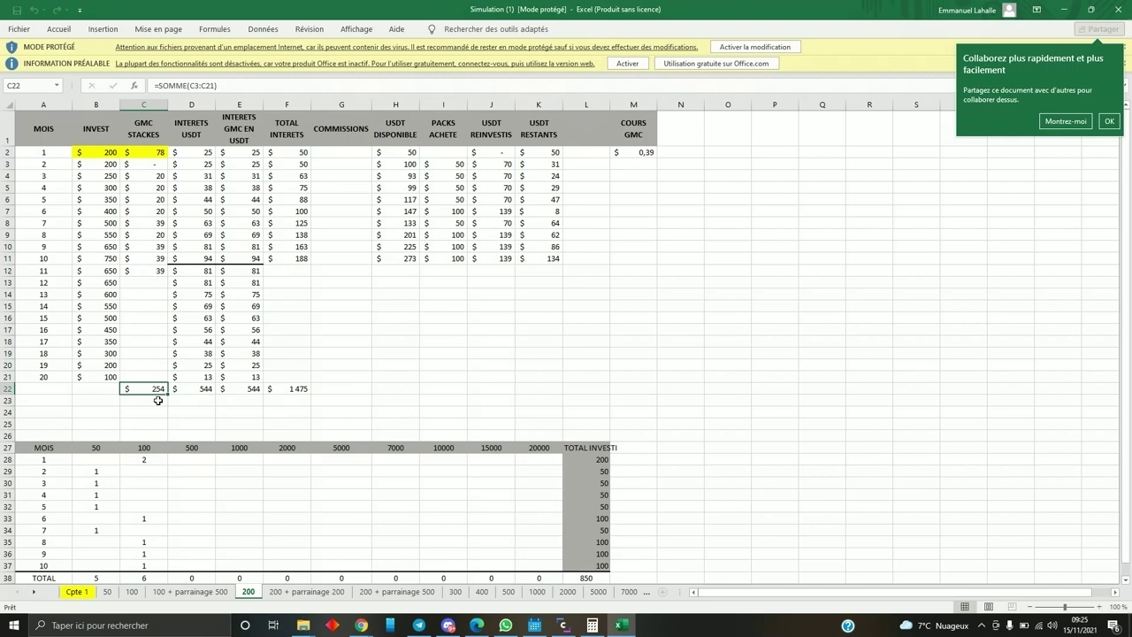
Check the stacked GMC for months 10 and 11, and select totals C22 and E22 together to view their sum.
click(141, 258)
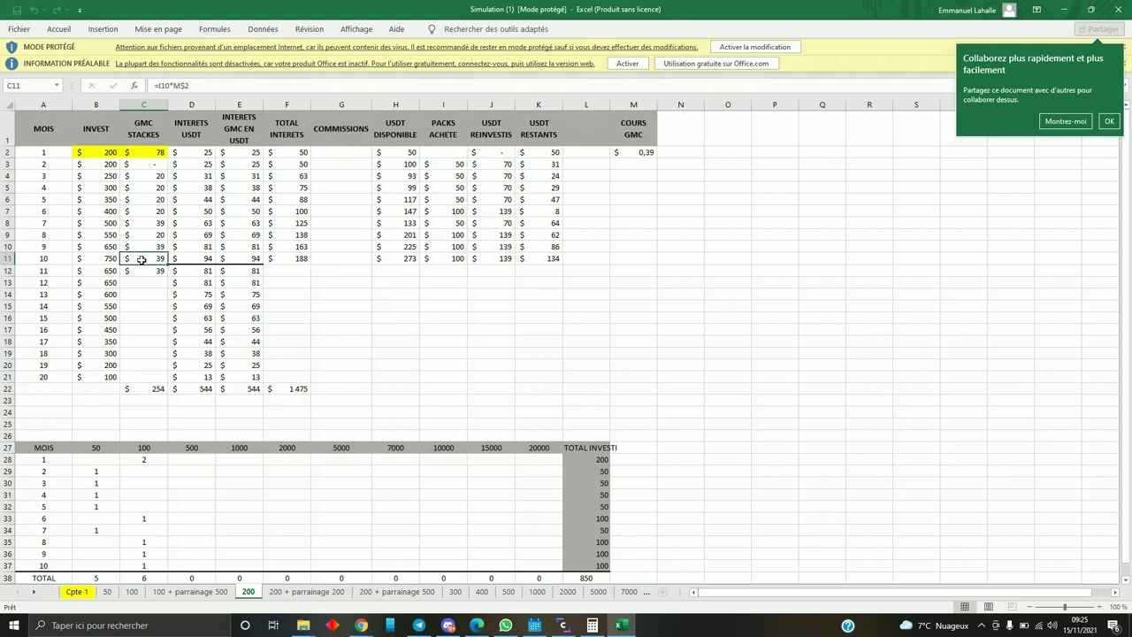
mouse_move(142, 266)
mouse_down()
mouse_move(146, 252)
mouse_move(148, 267)
mouse_up()
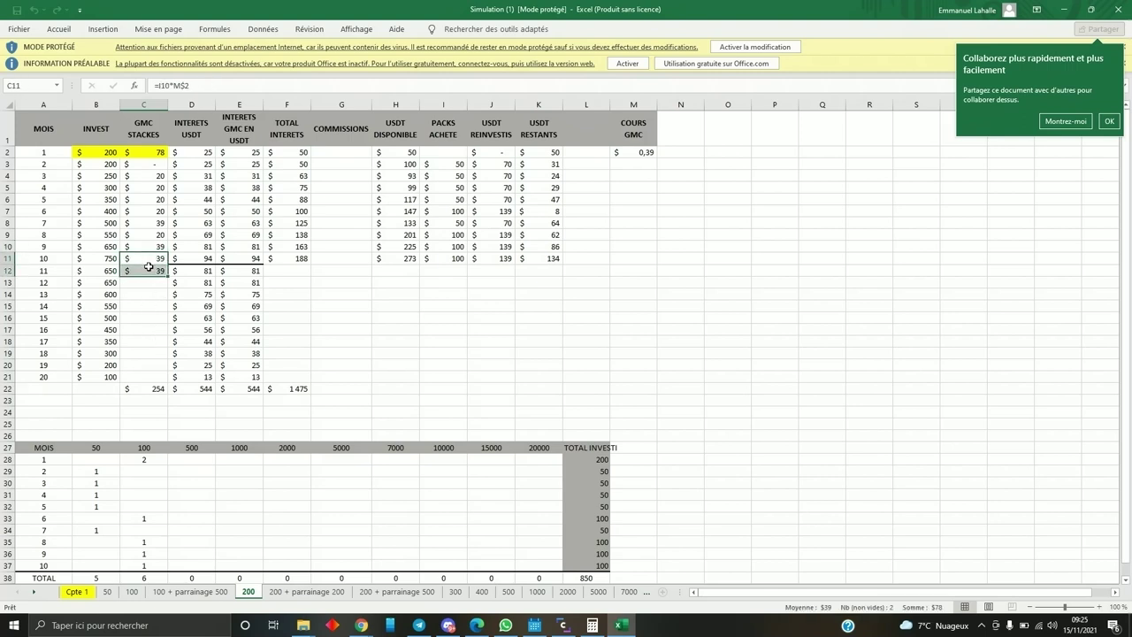
click(155, 384)
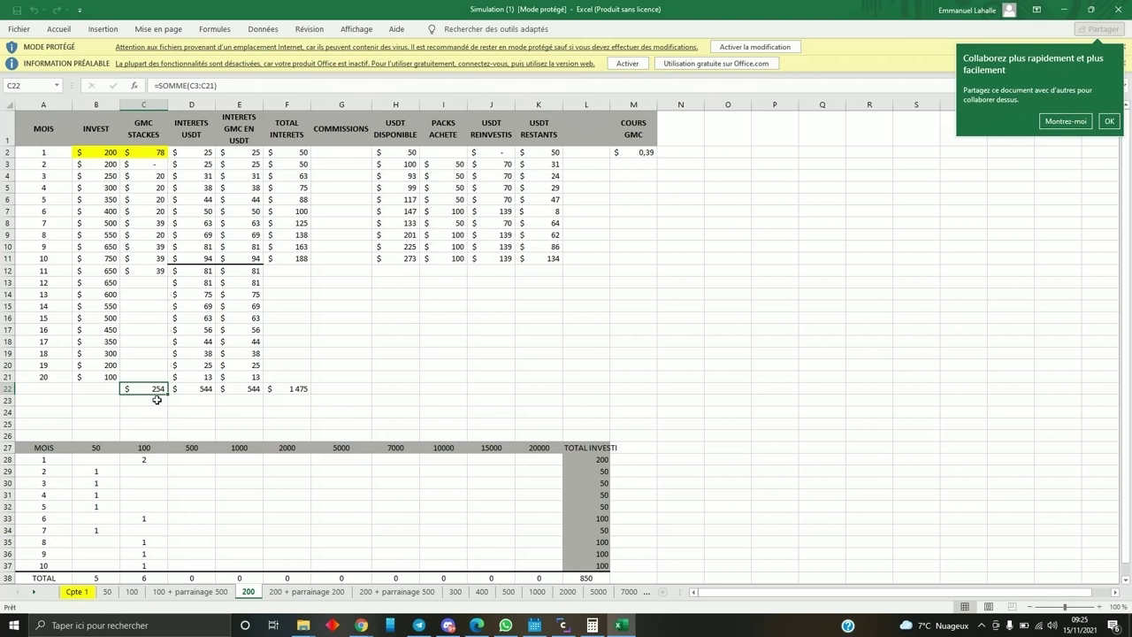
ctrl+click(245, 390)
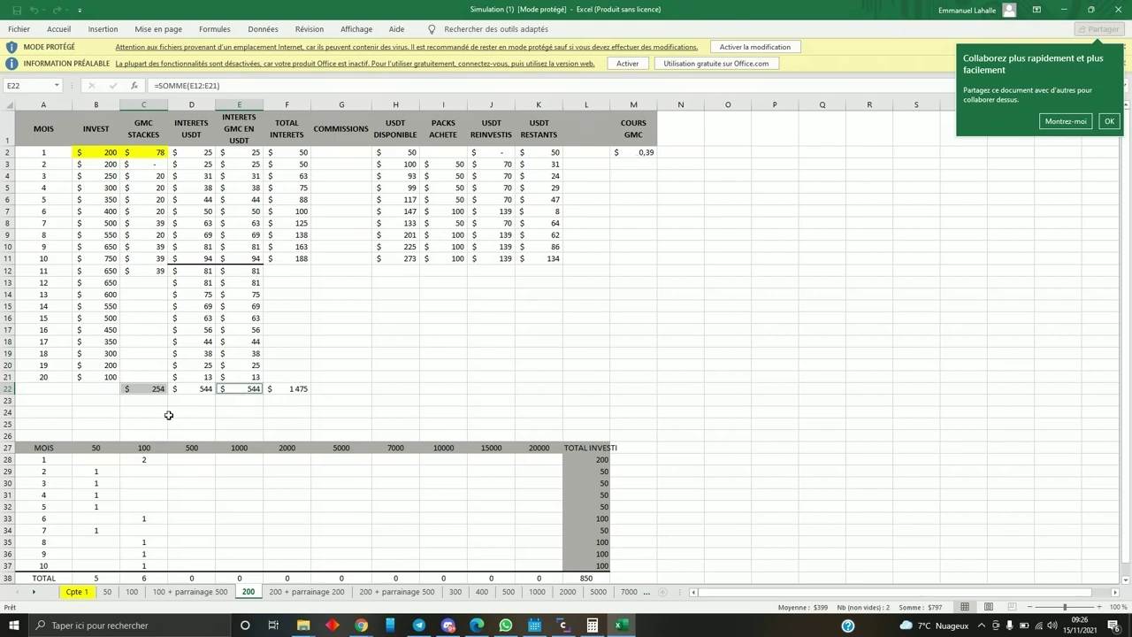
Recheck the stacked GMC and GMC interest totals in C22 and E22, and glance at the 200 + parrainage 200 sheet before returning.
click(198, 389)
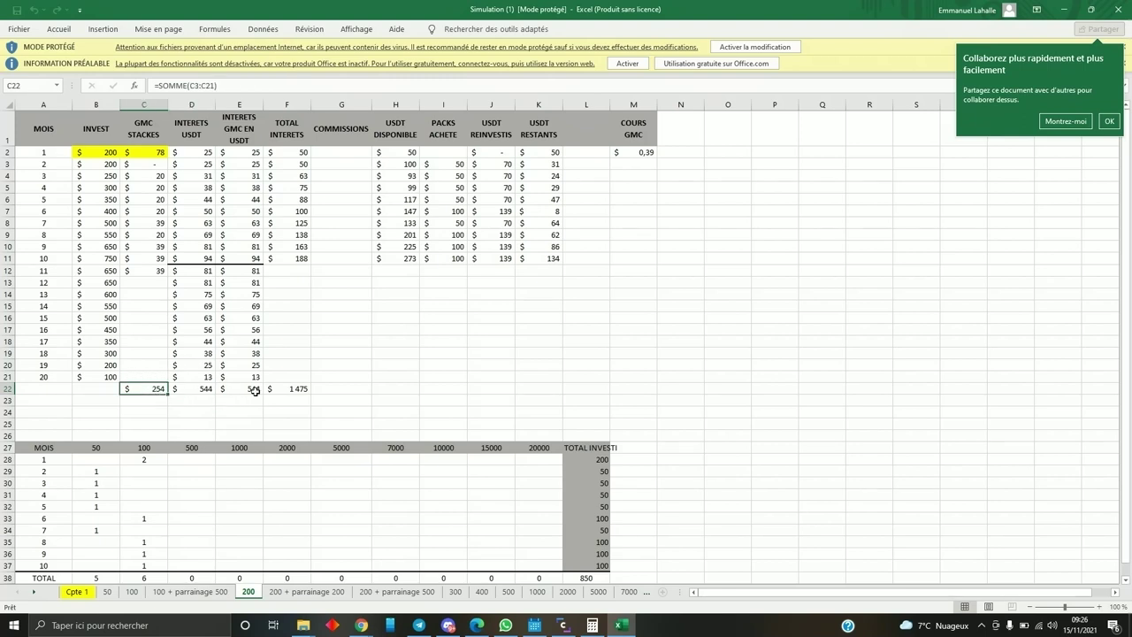
click(255, 390)
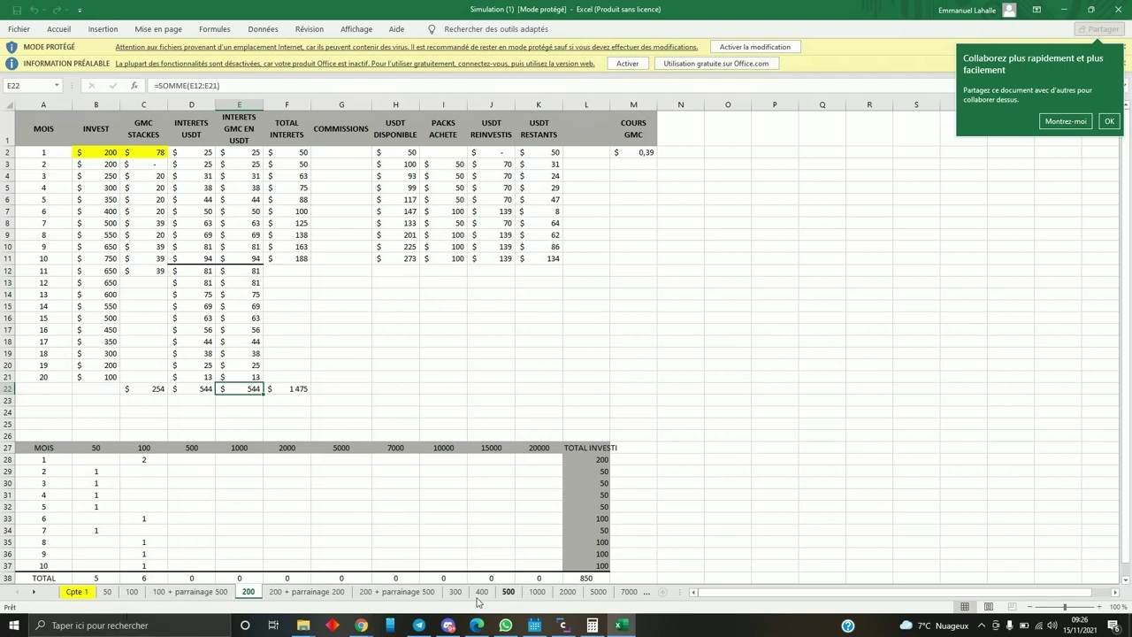
click(290, 594)
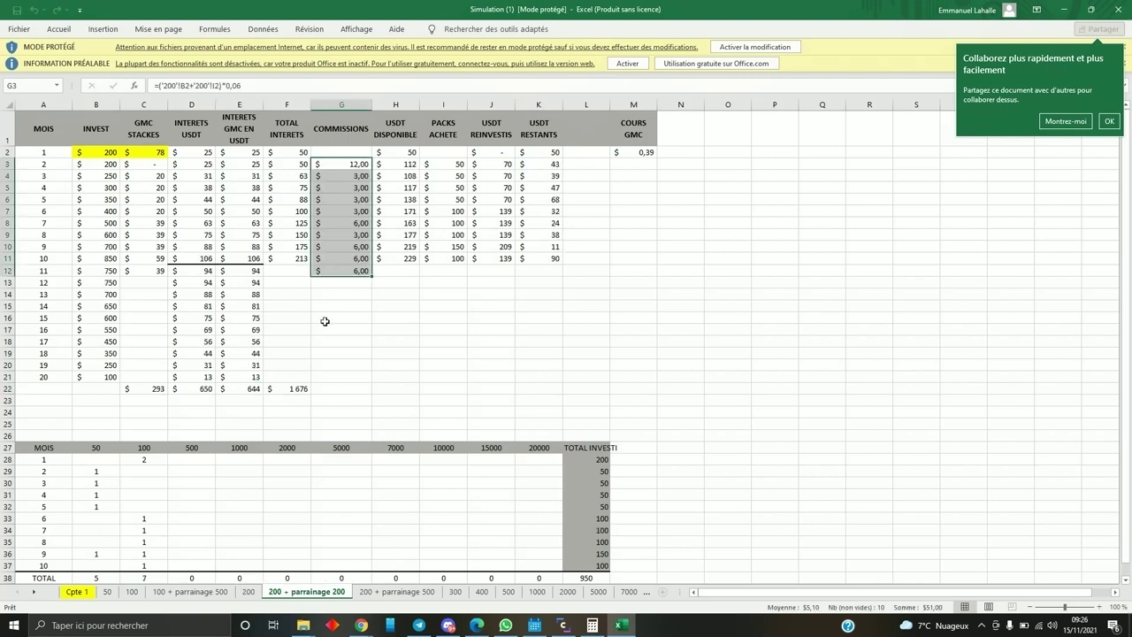
click(248, 591)
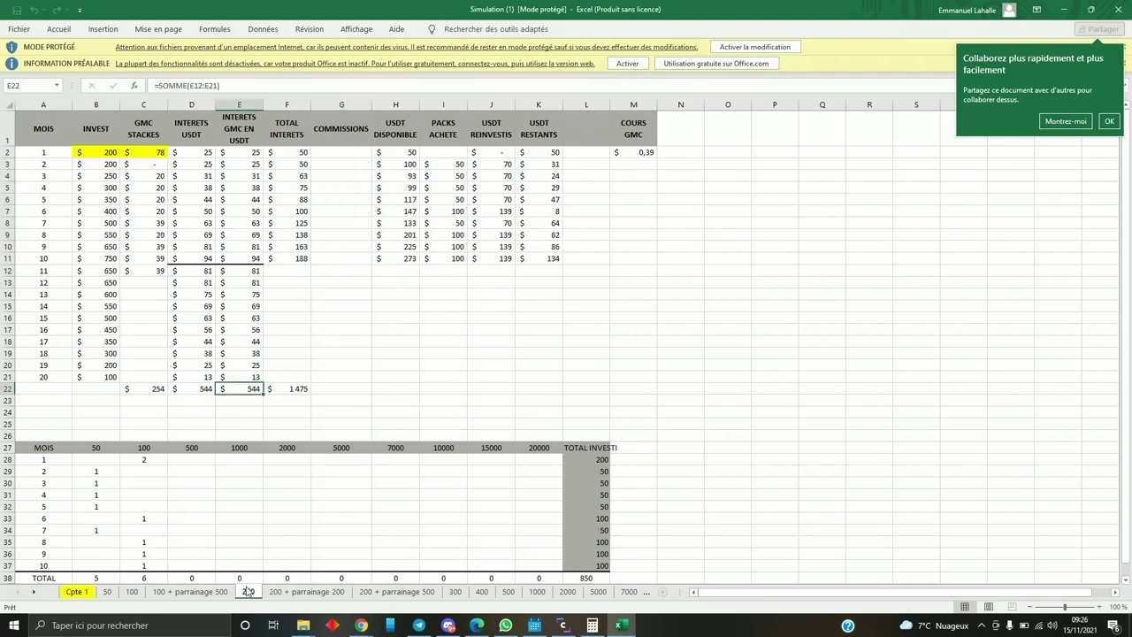
Open the Cpte 1 sheet and inspect the 14-sept investment and stacked GMC in B2:C2.
click(77, 591)
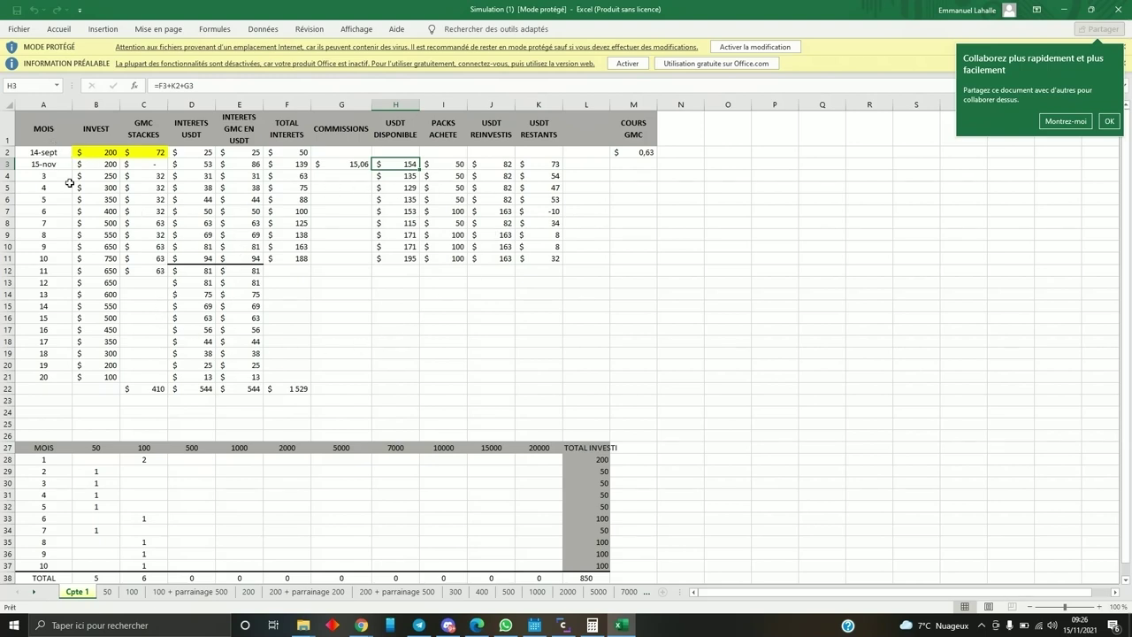
click(151, 154)
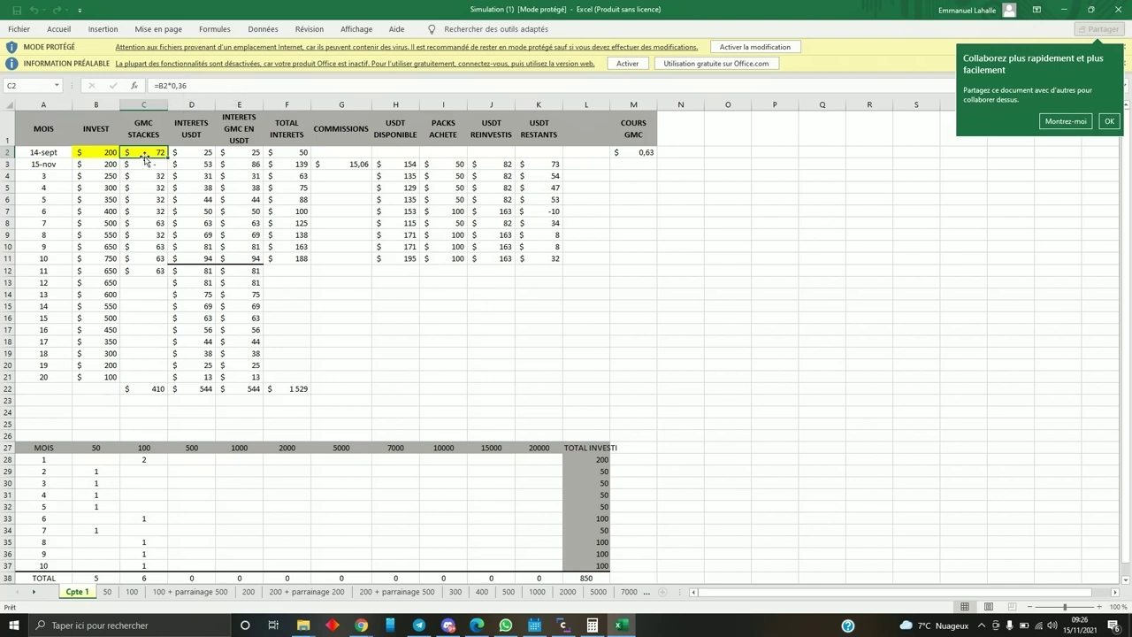
drag(115, 152, 145, 154)
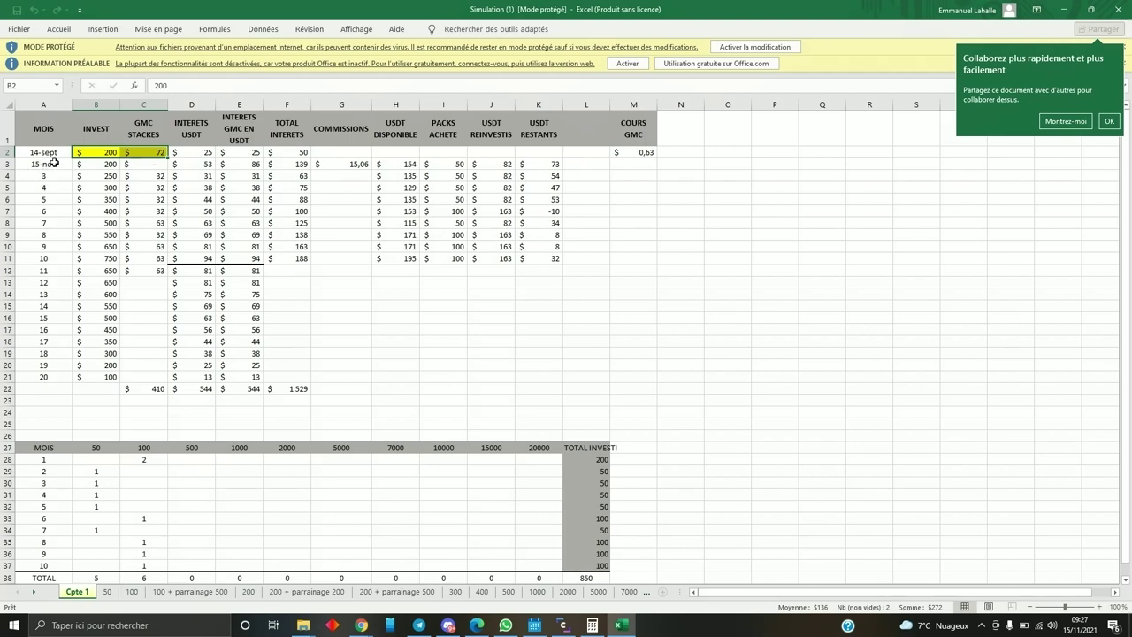
Go through the 15-nov row of Cpte 1 from USDT interest, GMC interest and commissions to available USDT, purchased packs and reinvested USDT.
click(193, 165)
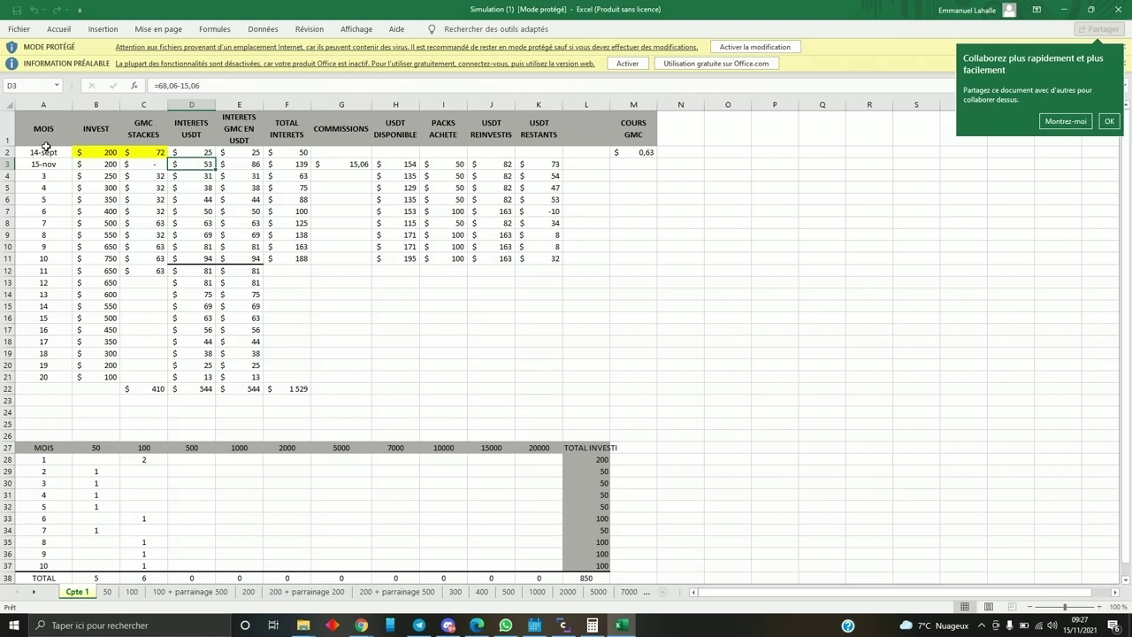
click(237, 162)
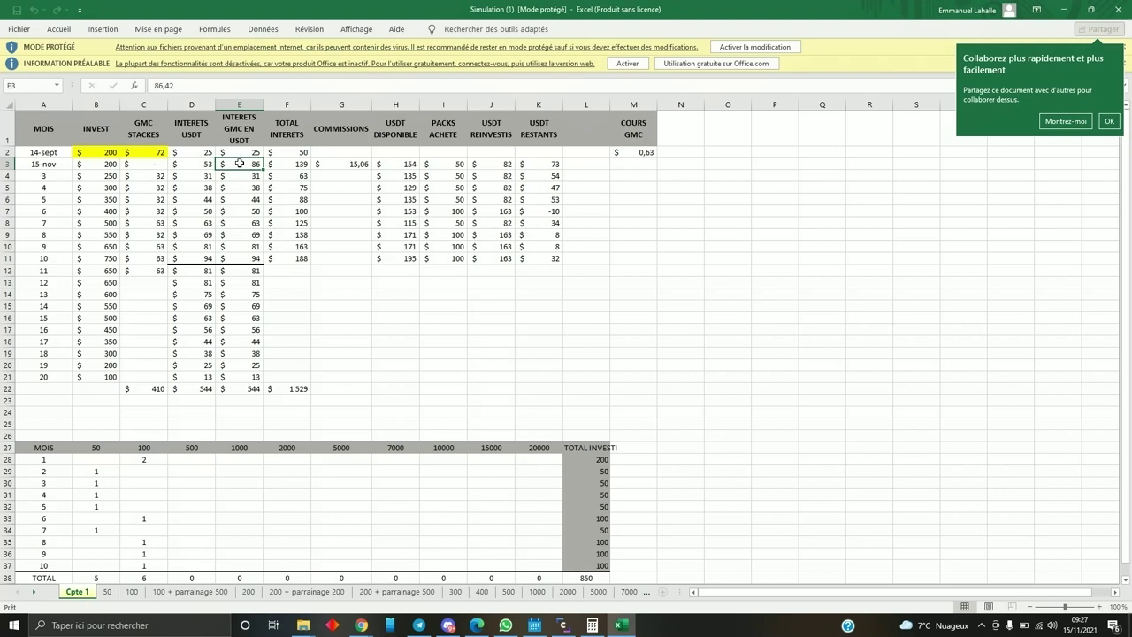
click(338, 166)
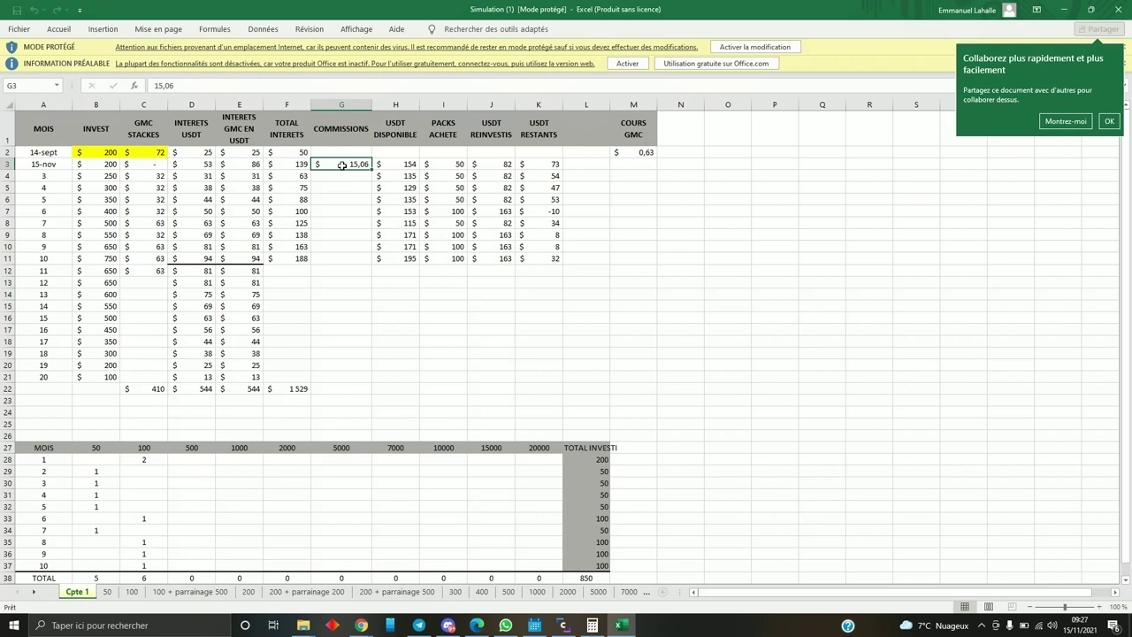
click(397, 164)
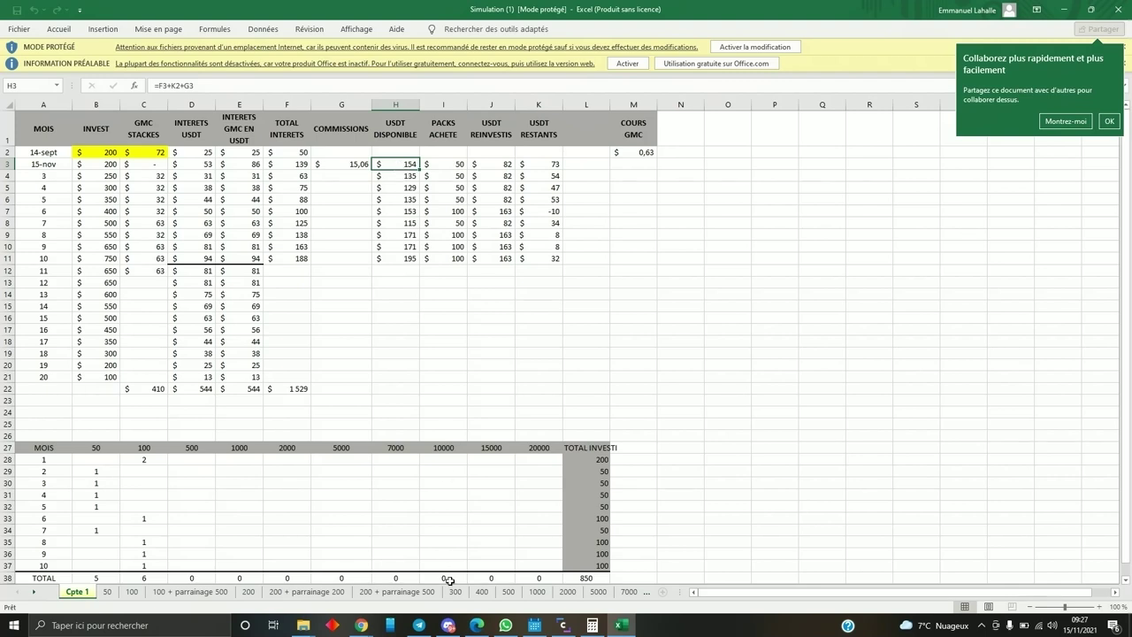
click(447, 166)
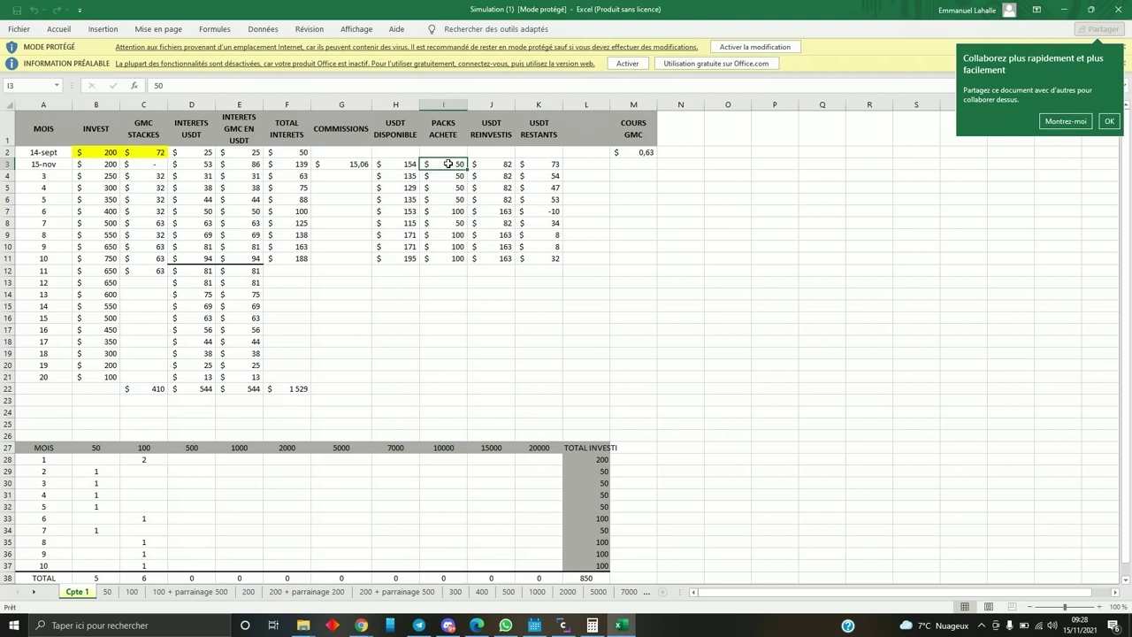
click(485, 165)
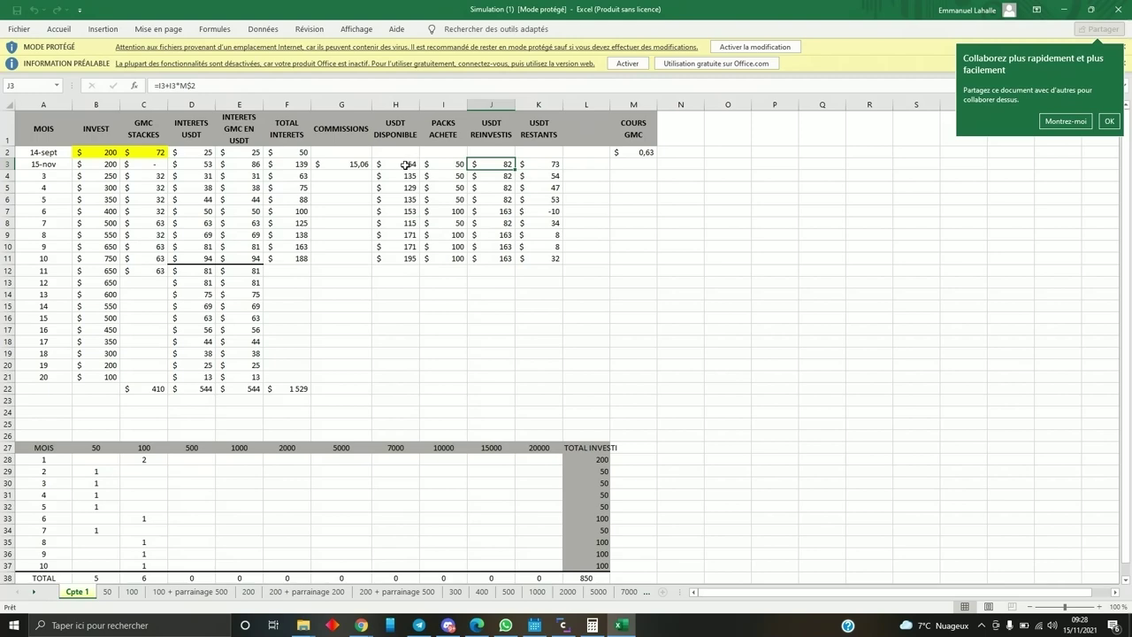
Switch to GokuMarket in Chrome, view the crypto balances of the Rewards wallet, and dismiss the Discord notification.
click(360, 626)
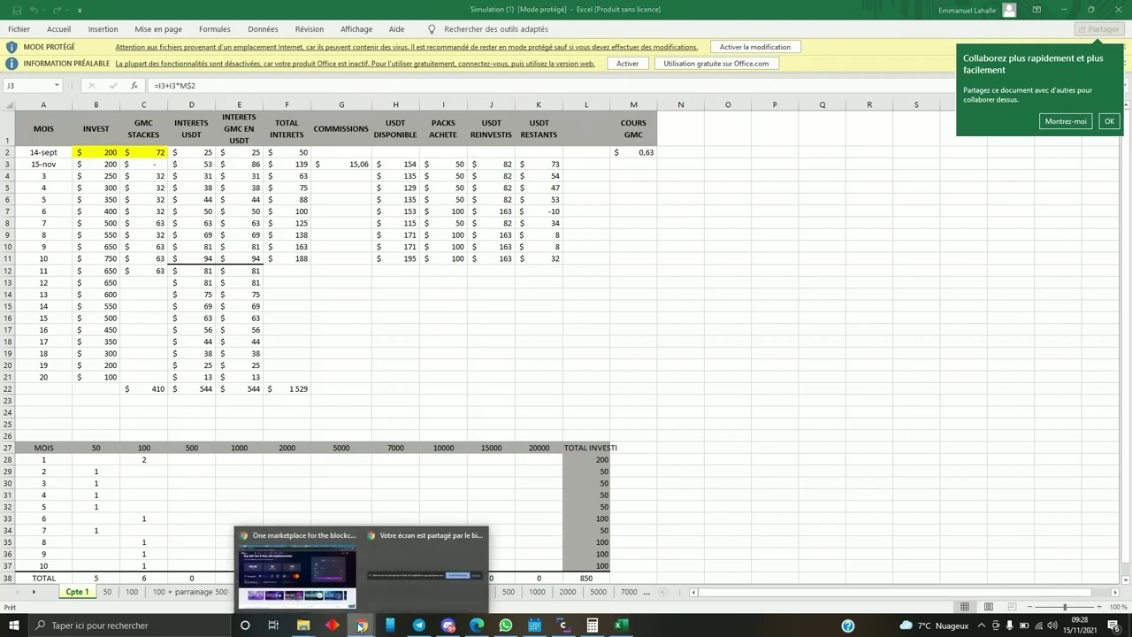
click(304, 575)
mouse_move(1015, 84)
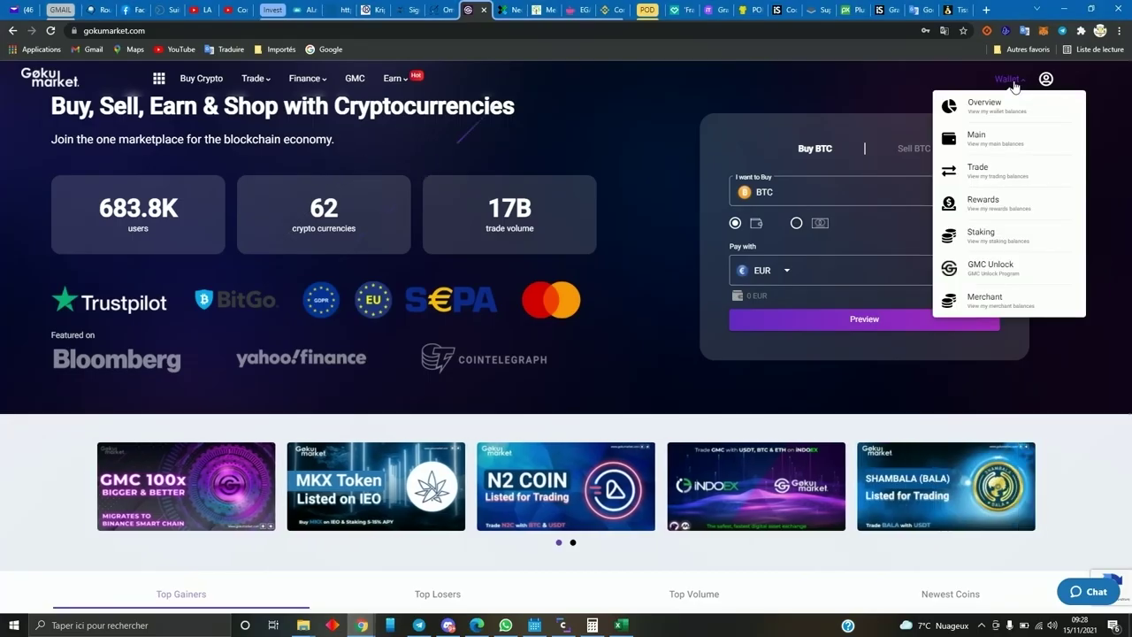
click(973, 204)
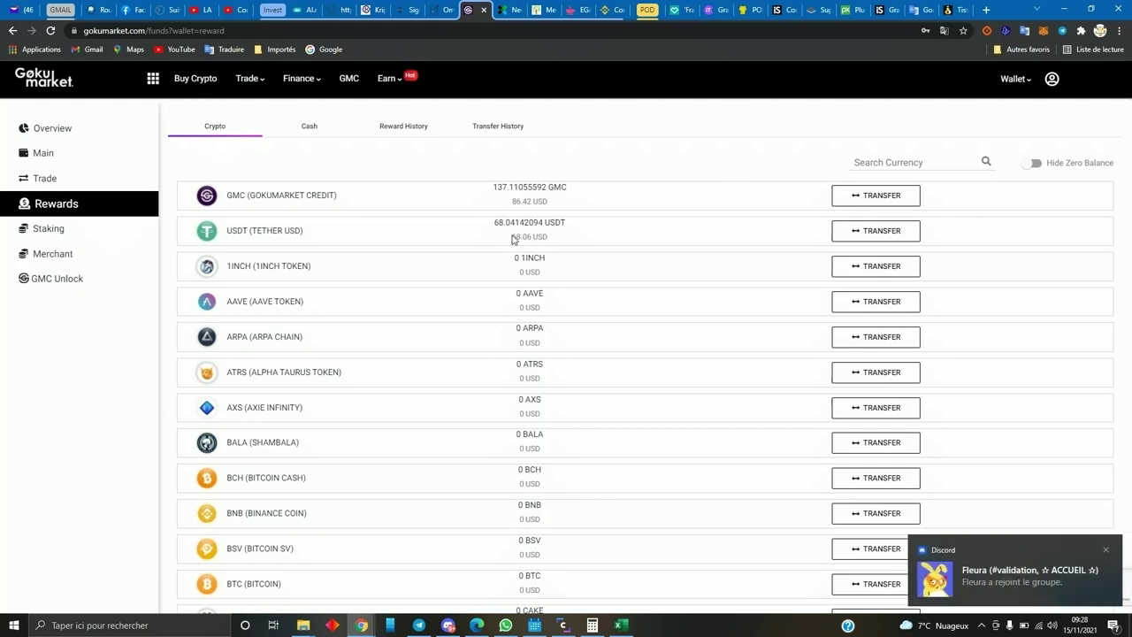
click(1104, 551)
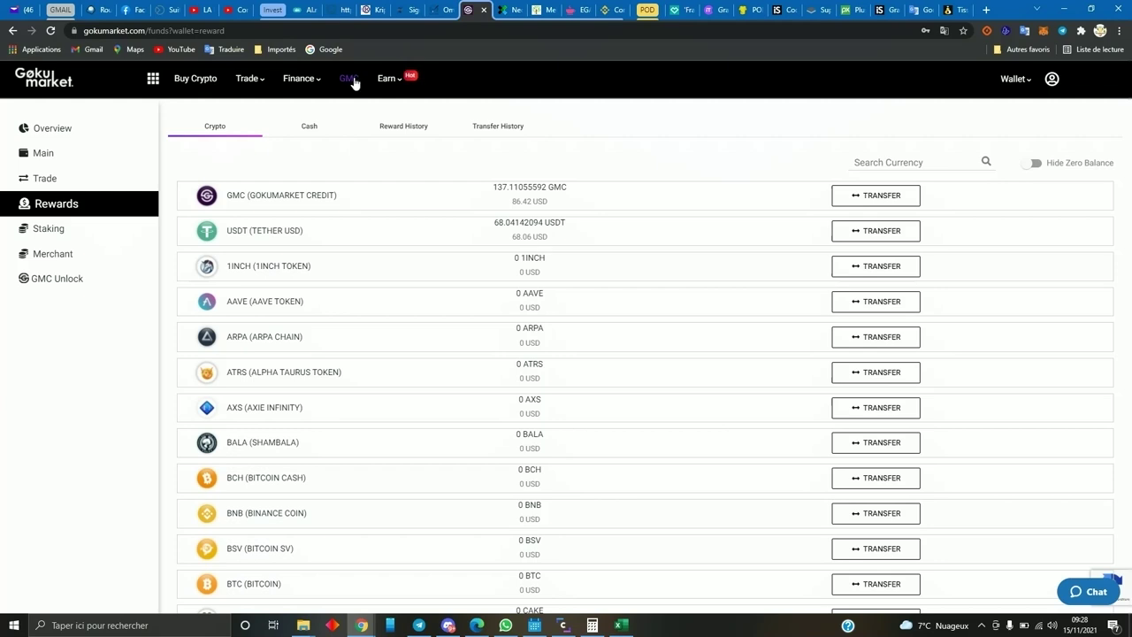
Check the wallet's reward history, and return to the crypto balances to examine the GMC amount.
click(416, 133)
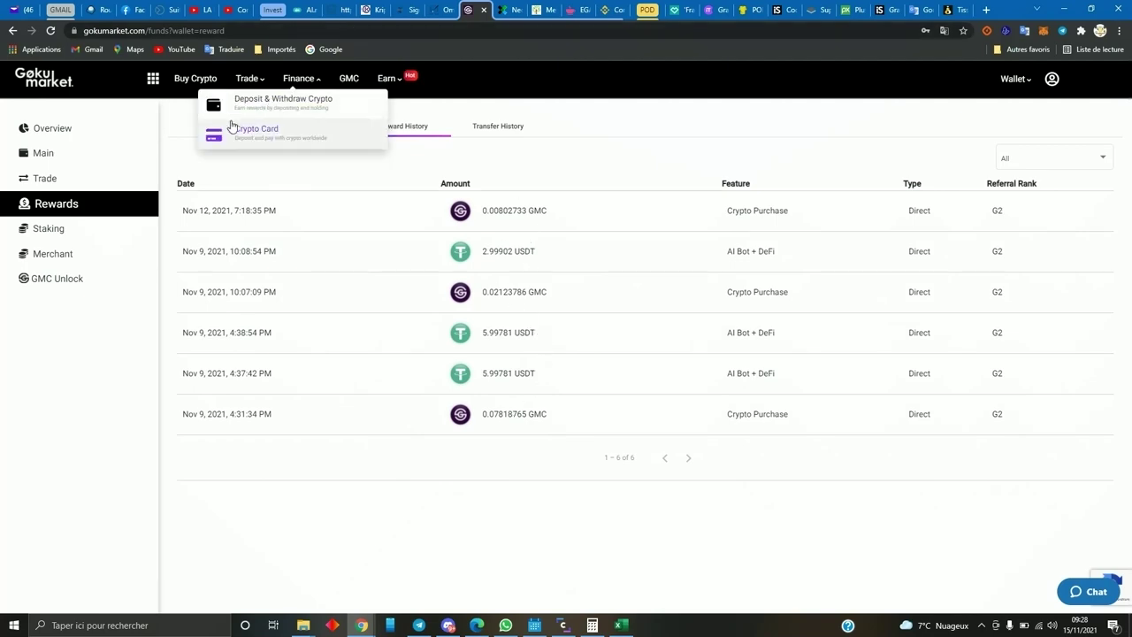
click(224, 129)
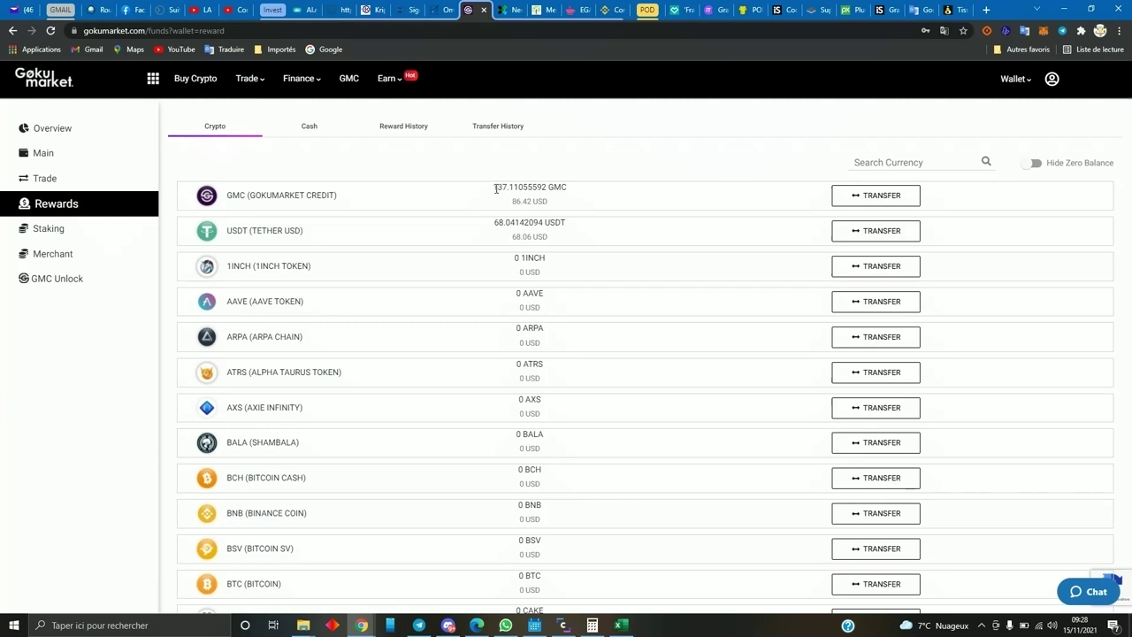
drag(493, 187, 508, 187)
Examine the GMC Unlock Program's holdings summary and Day Zero card, and go back to the Rewards wallet.
click(76, 278)
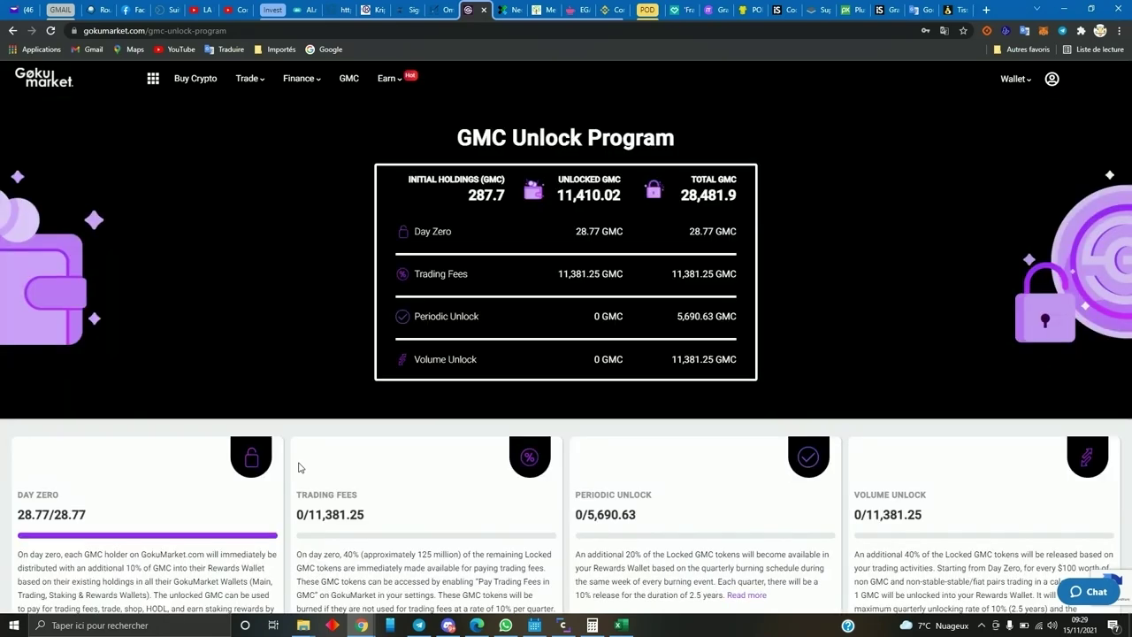
scroll(298, 467, down, 2)
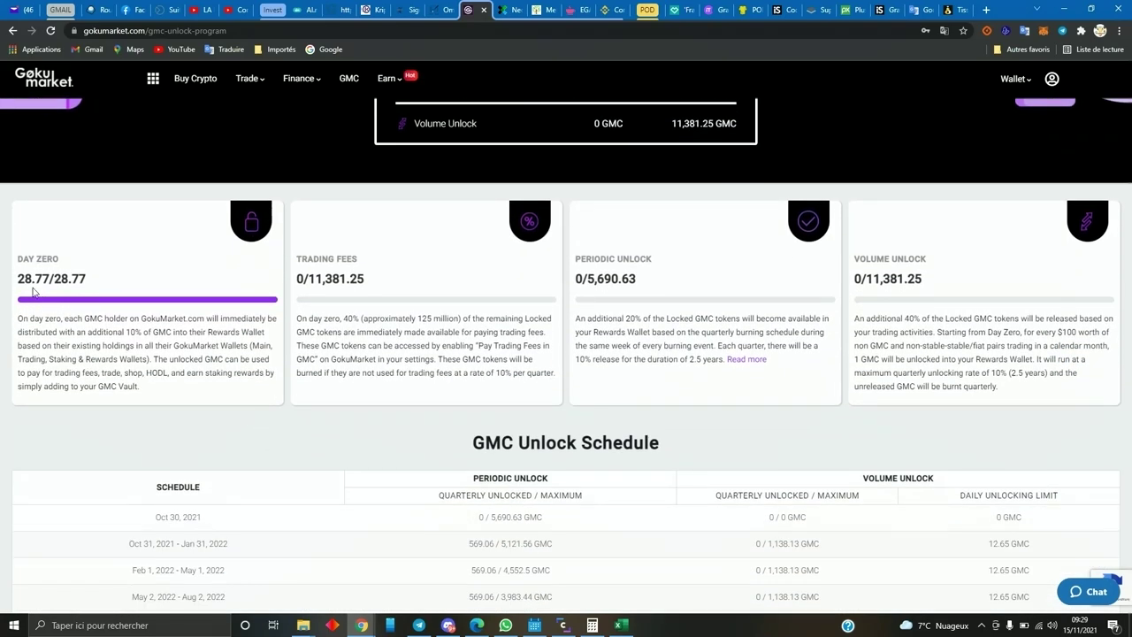
scroll(235, 394, up, 3)
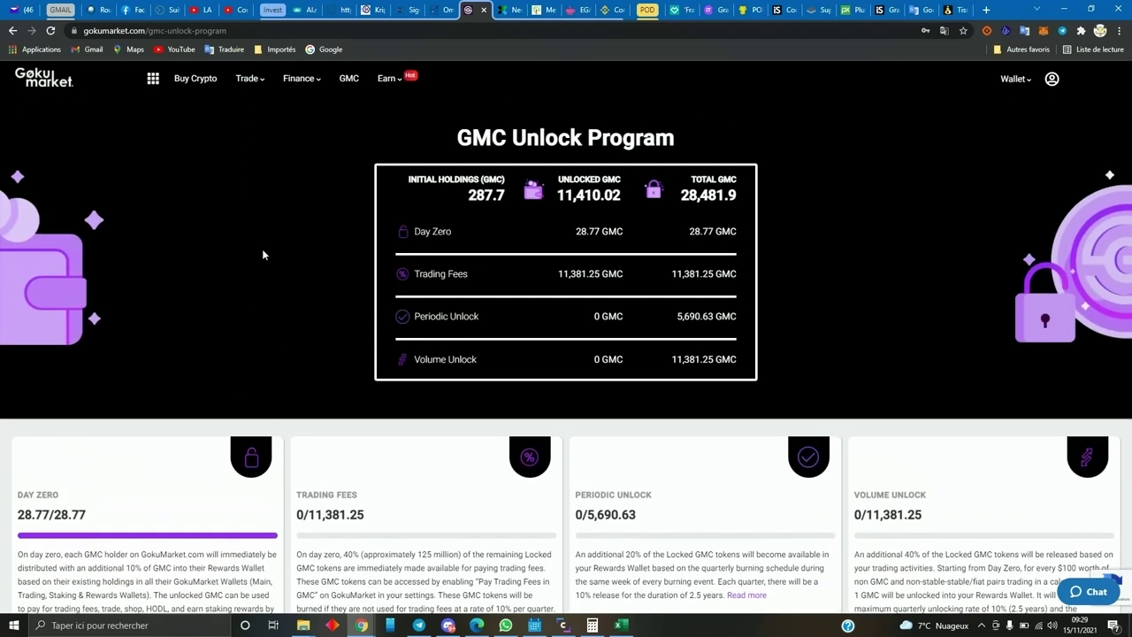
mouse_move(1017, 79)
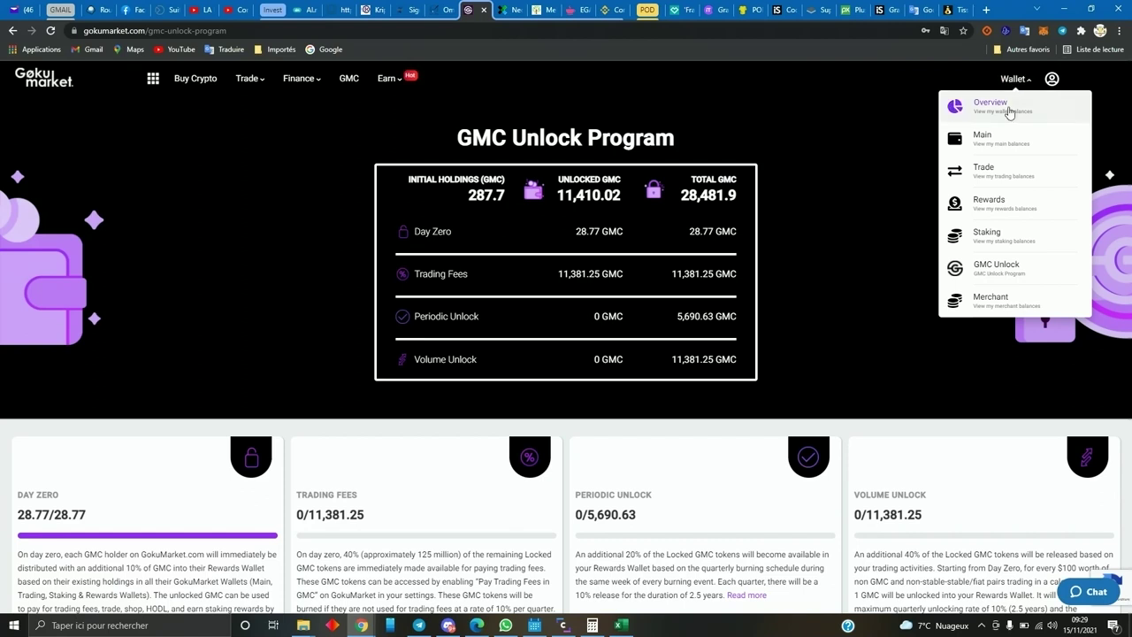
click(987, 201)
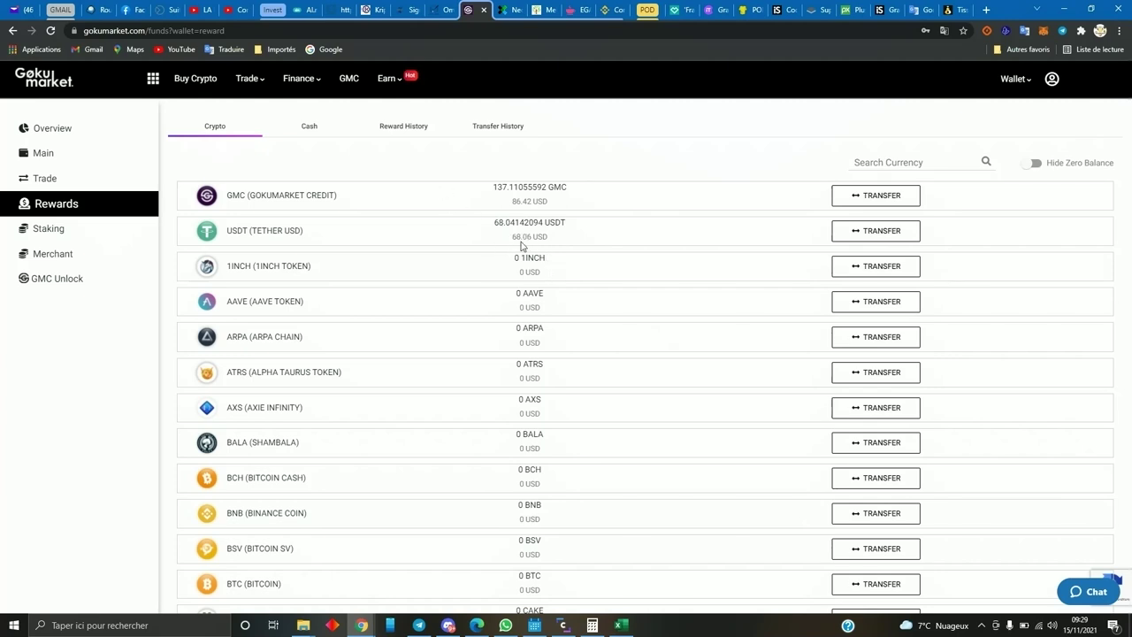
Open the AI Bot + DeFi prelaunch offer and examine its subscription amounts, purchase limits and purchased subscriptions.
mouse_move(384, 80)
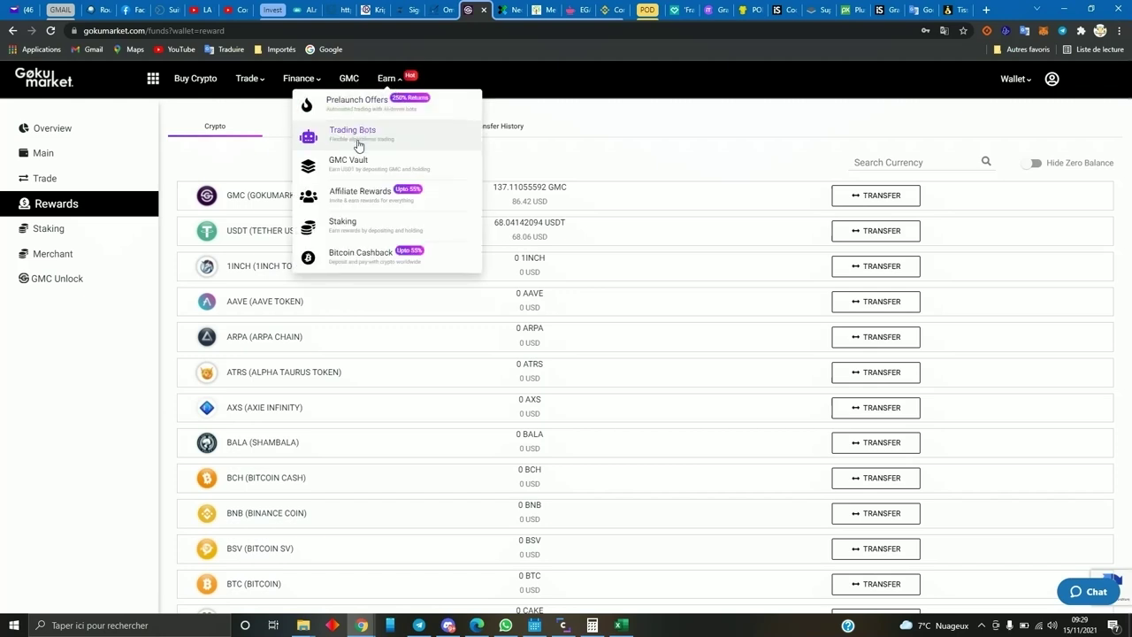
click(358, 100)
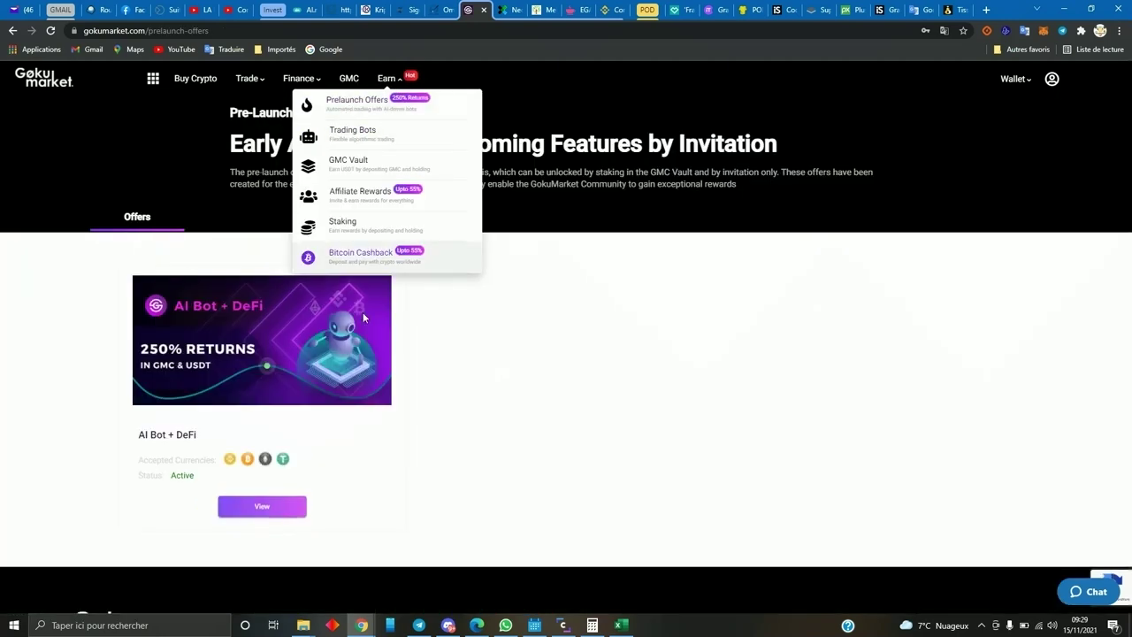
click(253, 510)
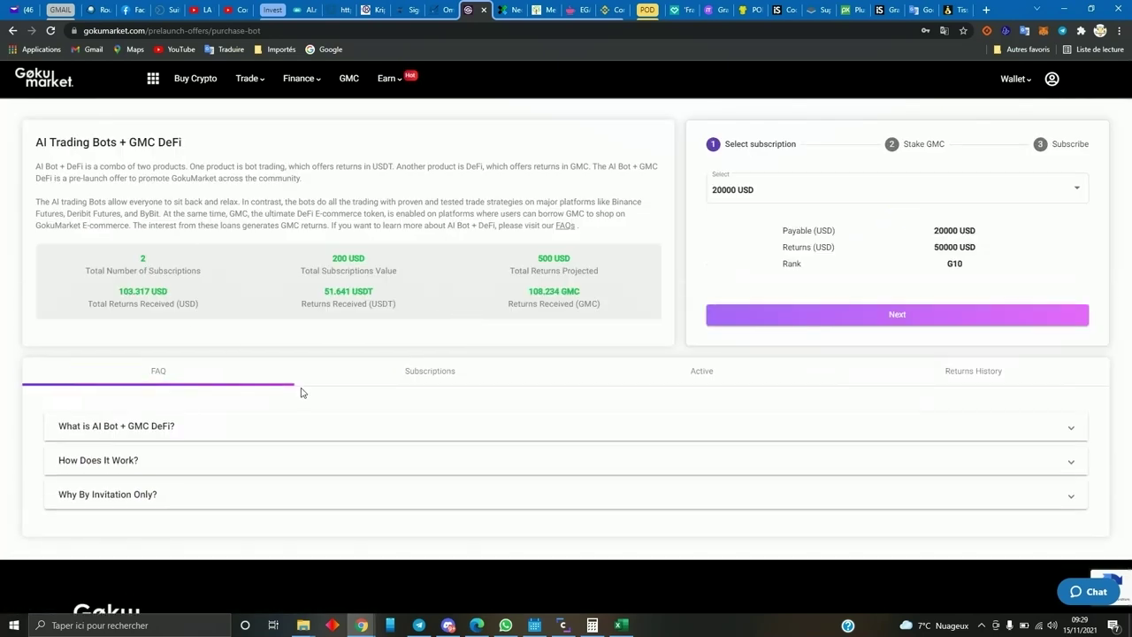
click(424, 377)
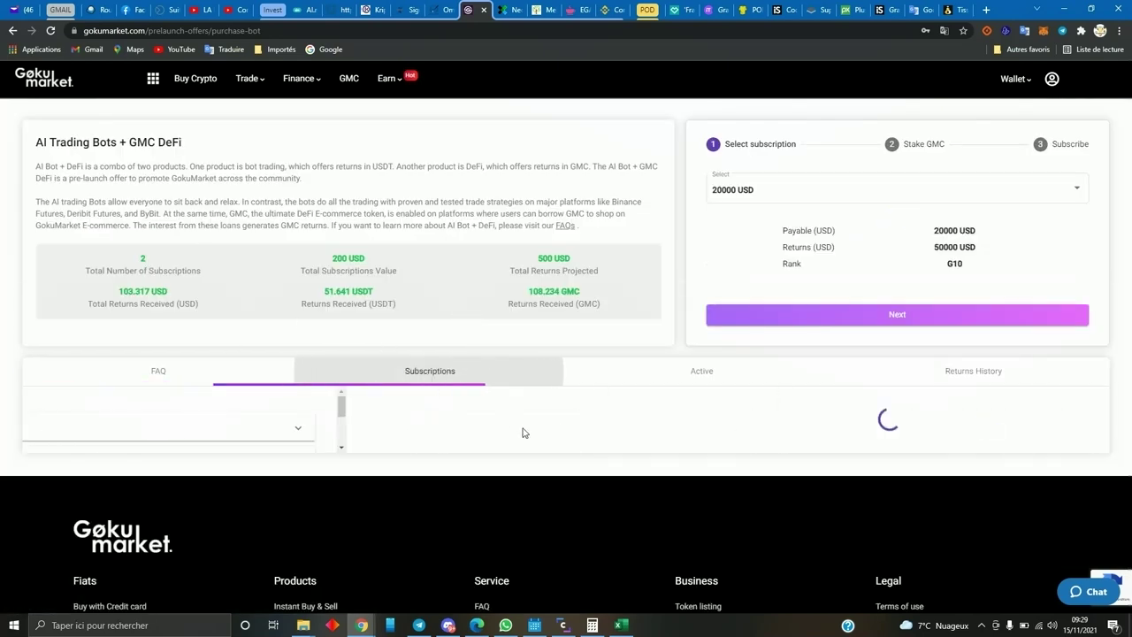
scroll(523, 433, down, 5)
scroll(523, 433, up, 2)
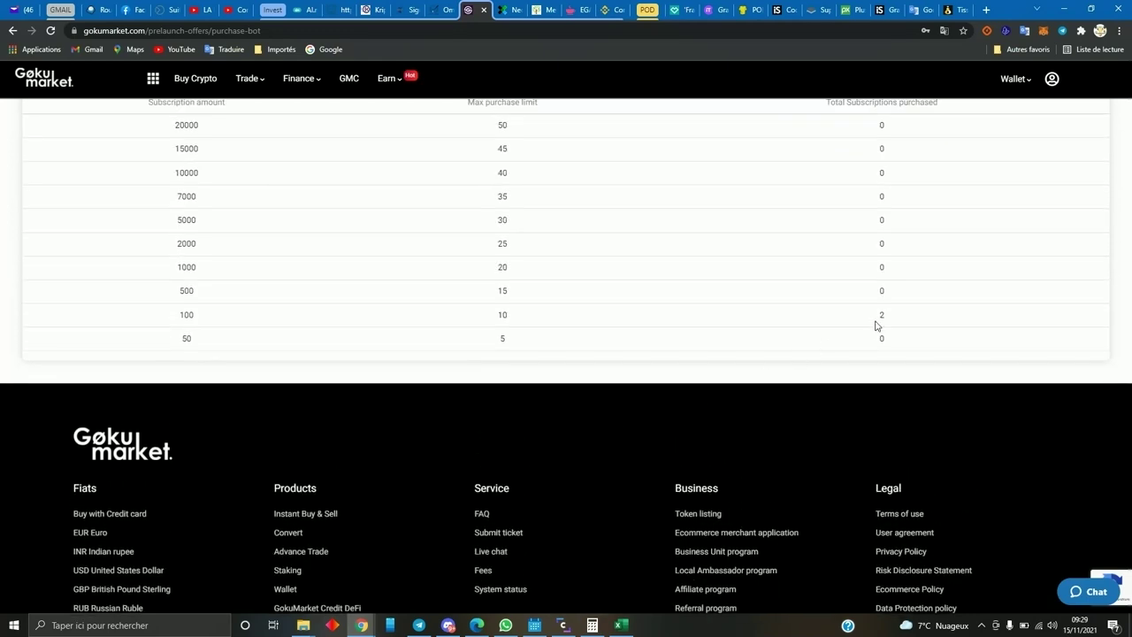
scroll(216, 346, up, 4)
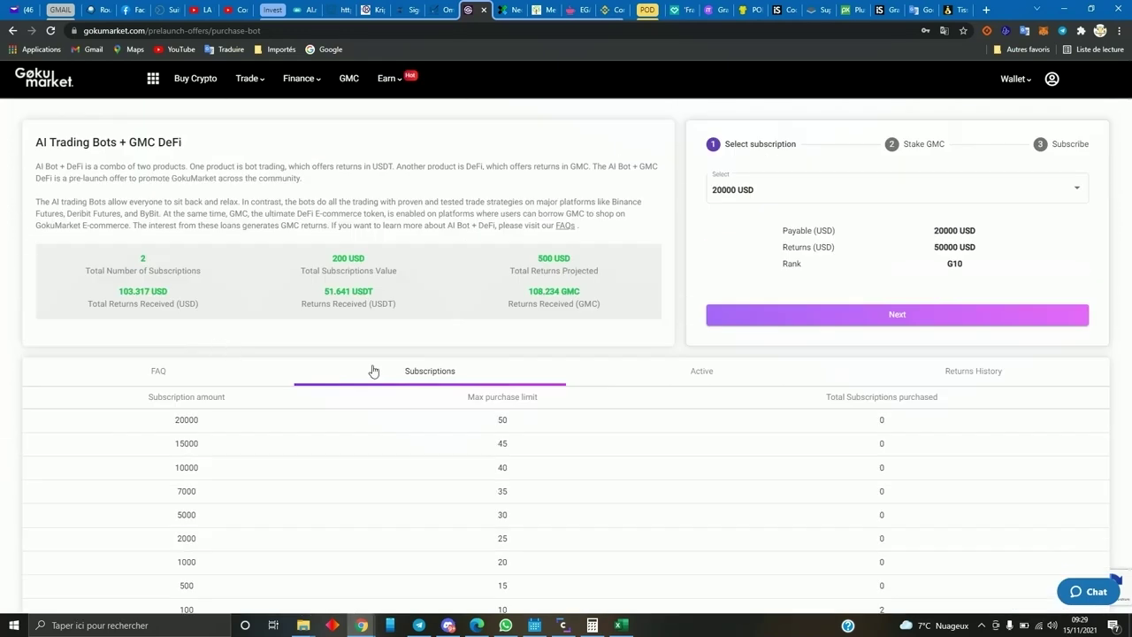
Review the start dates and credited returns of the active AI Bot + DeFi subscriptions, and open the returns history.
click(701, 376)
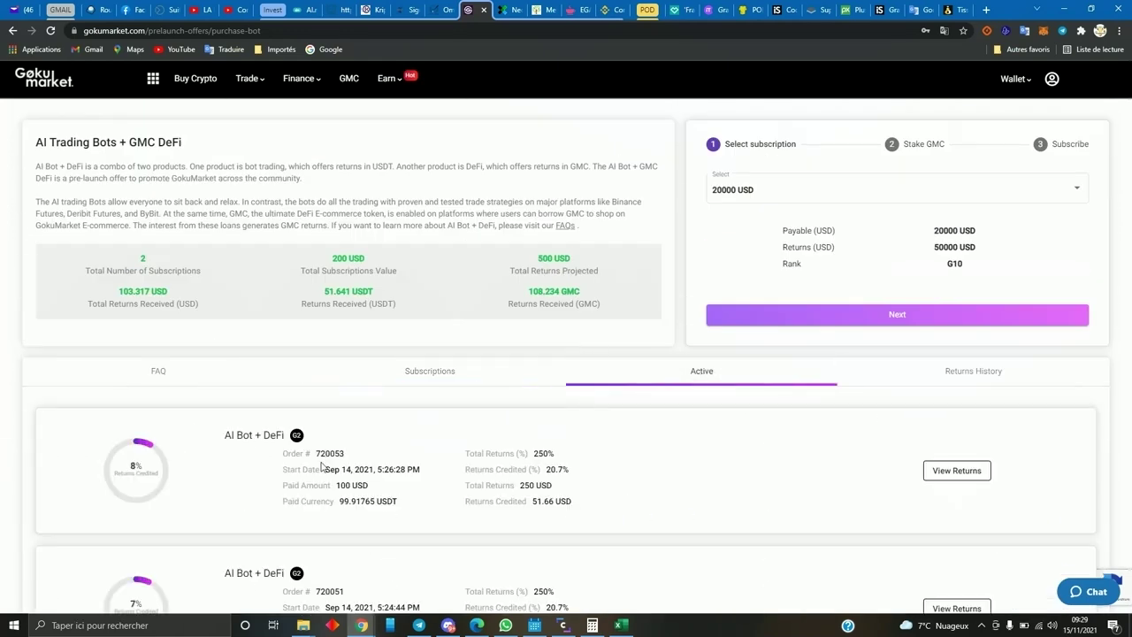
scroll(284, 467, down, 1)
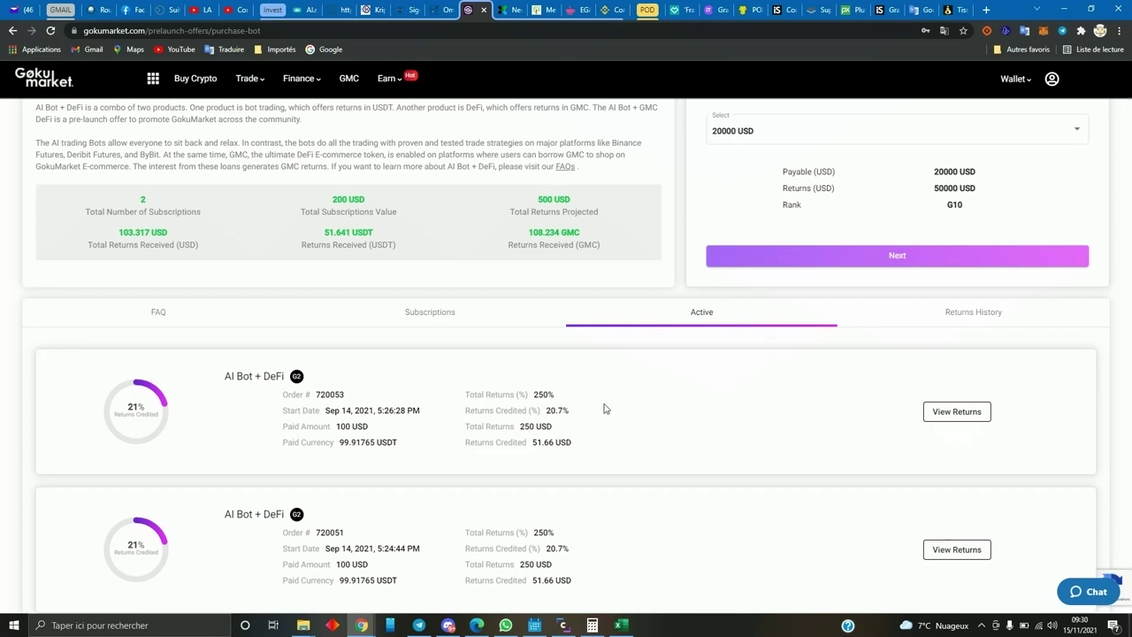
scroll(605, 408, down, 1)
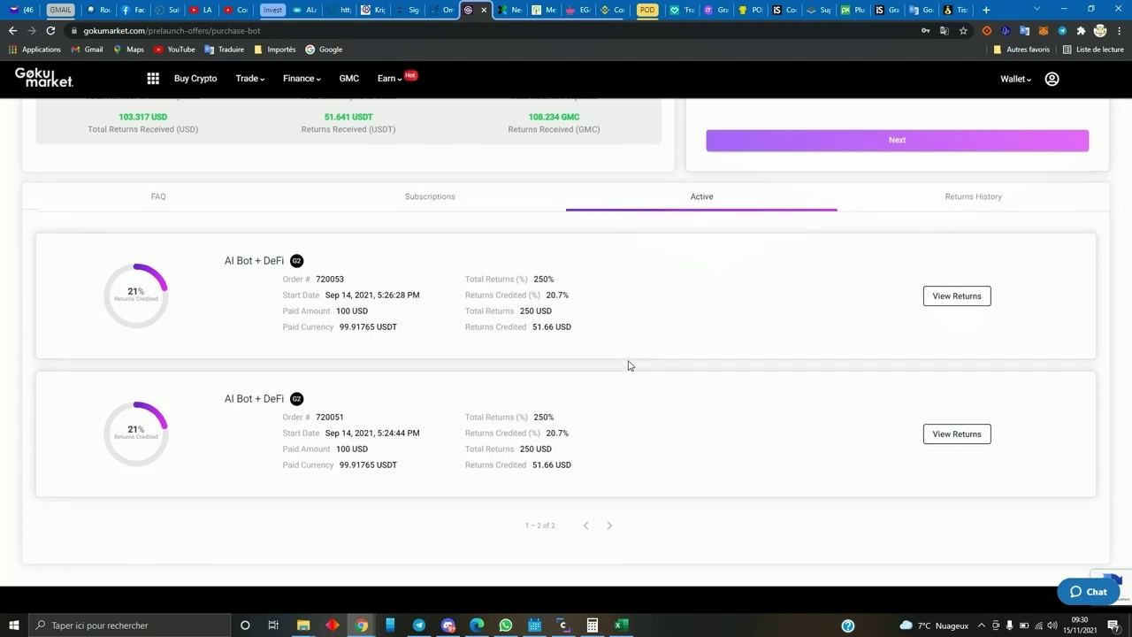
scroll(629, 363, up, 2)
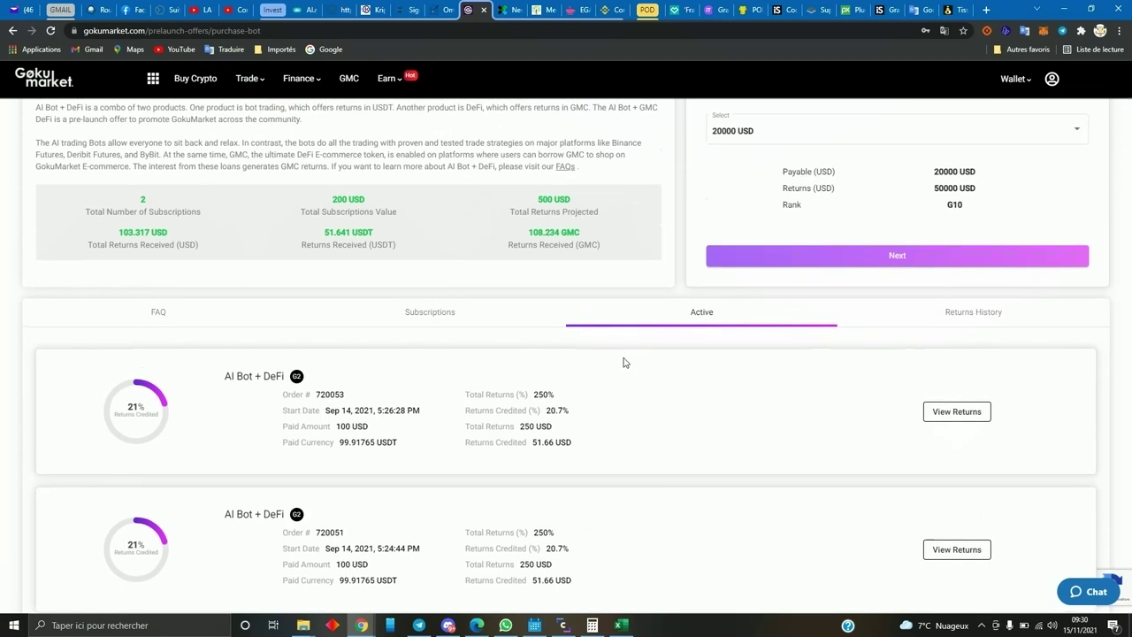
click(977, 313)
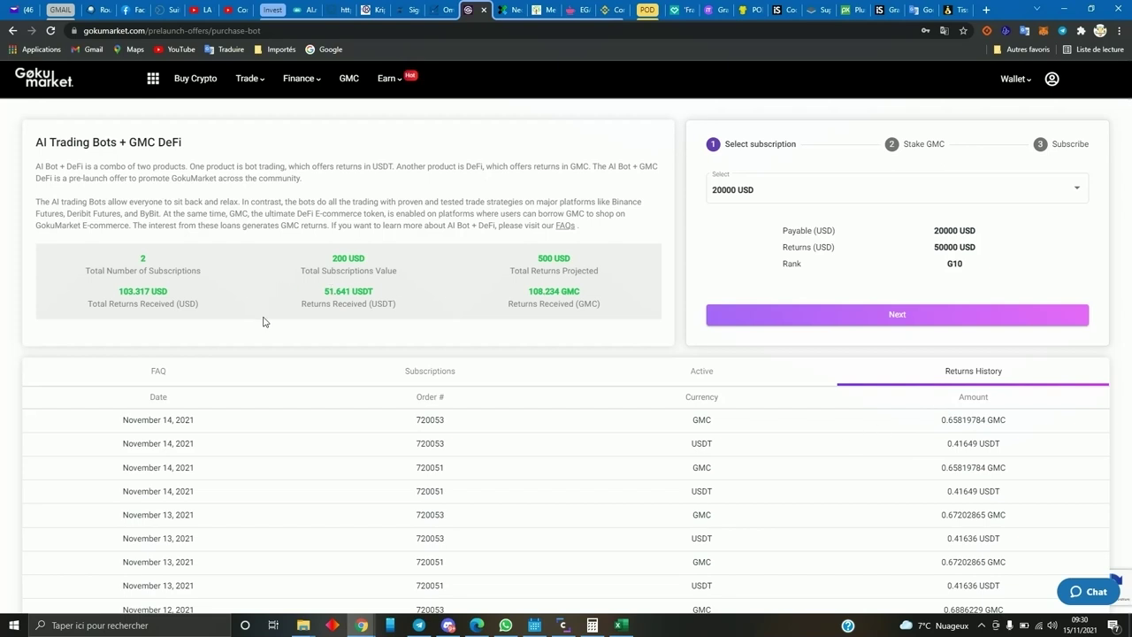
Choose the 50 USD AI Bot + DeFi subscription and continue to the GMC staking stage.
click(820, 195)
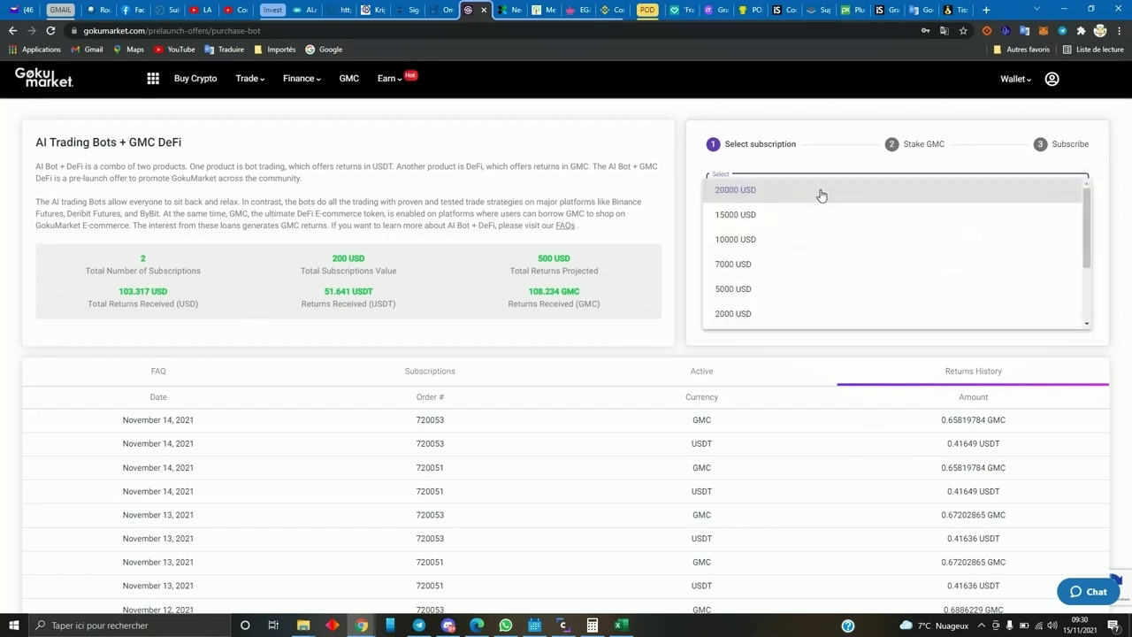
drag(1087, 237, 1087, 292)
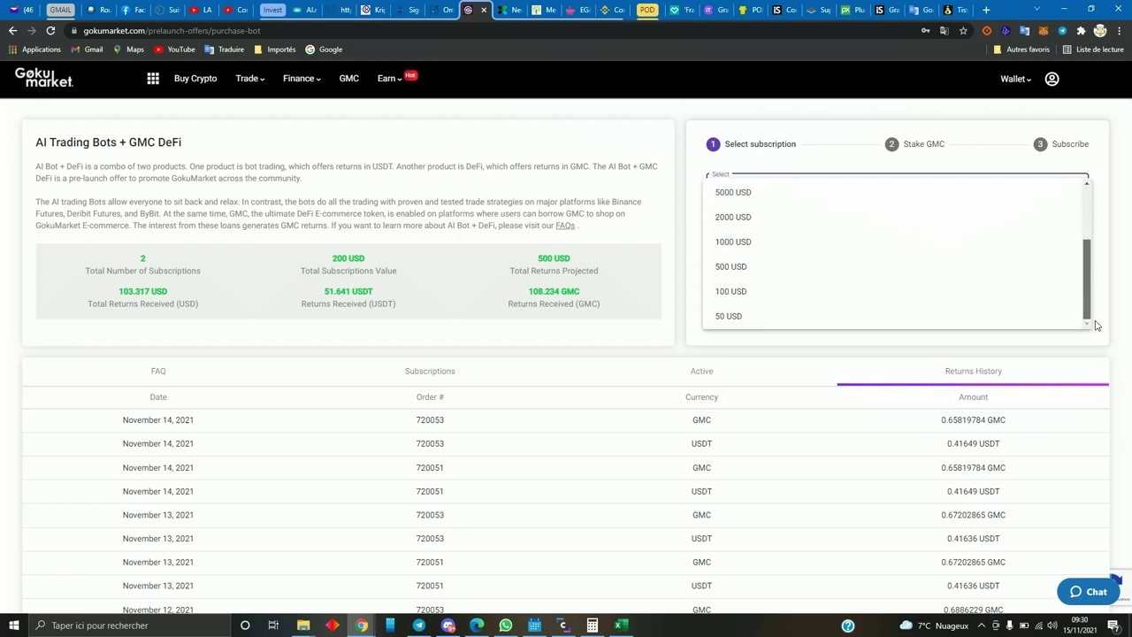
click(736, 320)
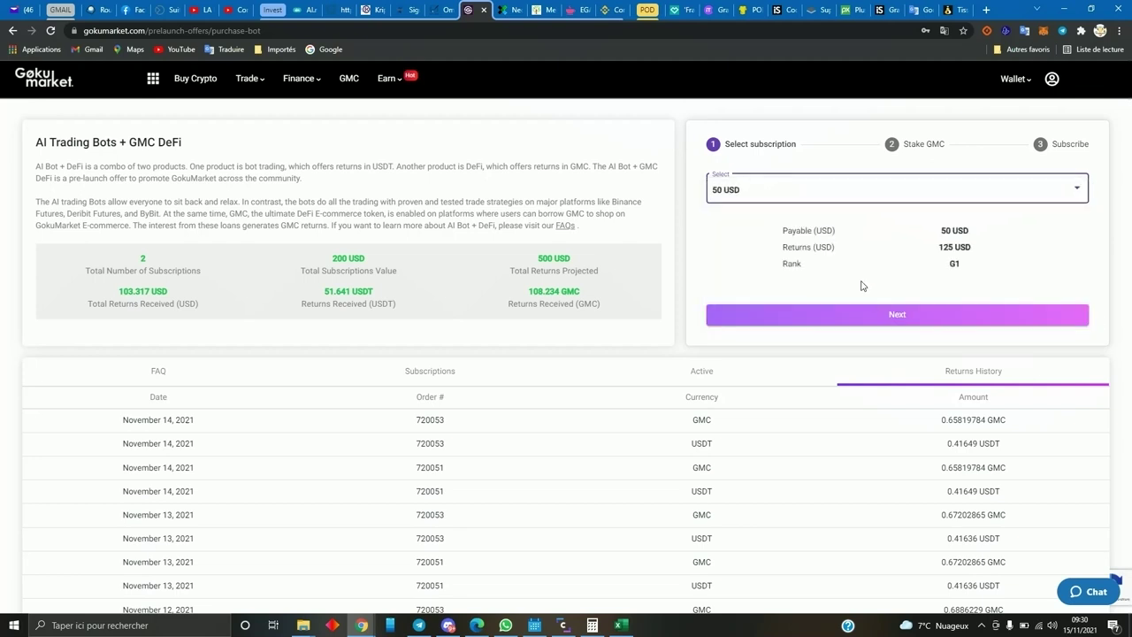
click(739, 321)
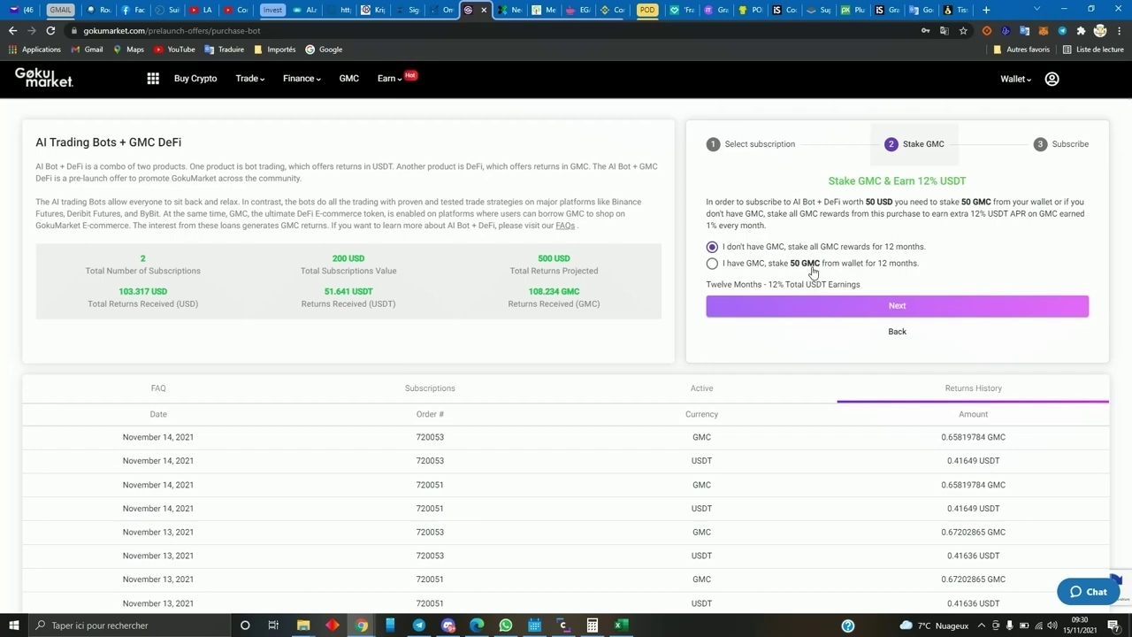
Choose to stake 50 GMC for 12 months from the Rewards wallet and continue to the subscription payment.
click(712, 266)
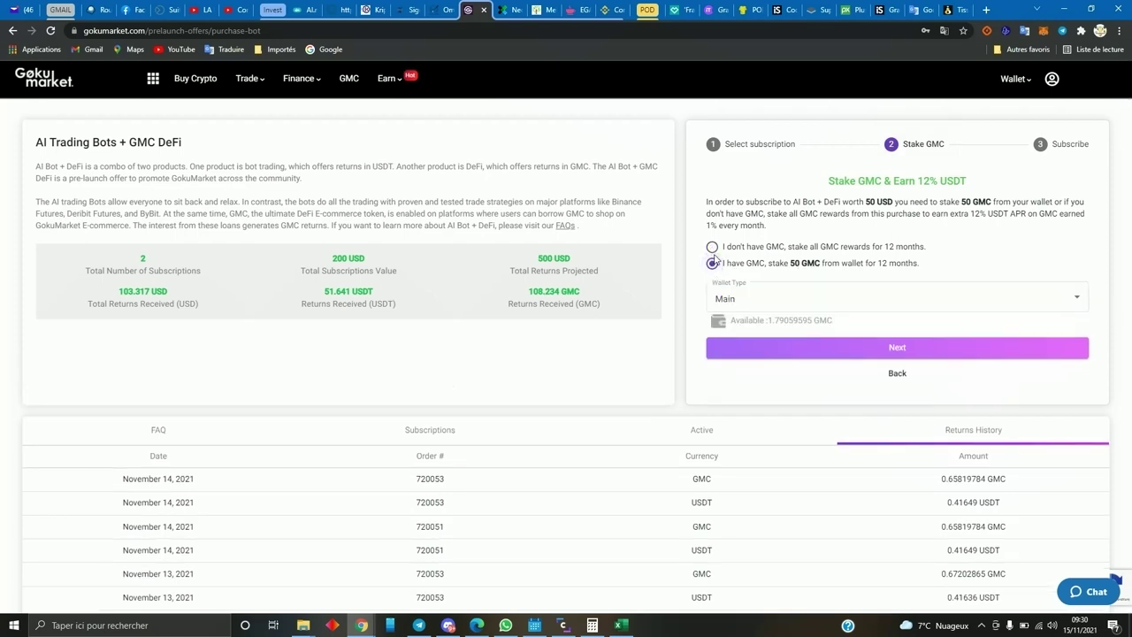
click(798, 306)
click(743, 323)
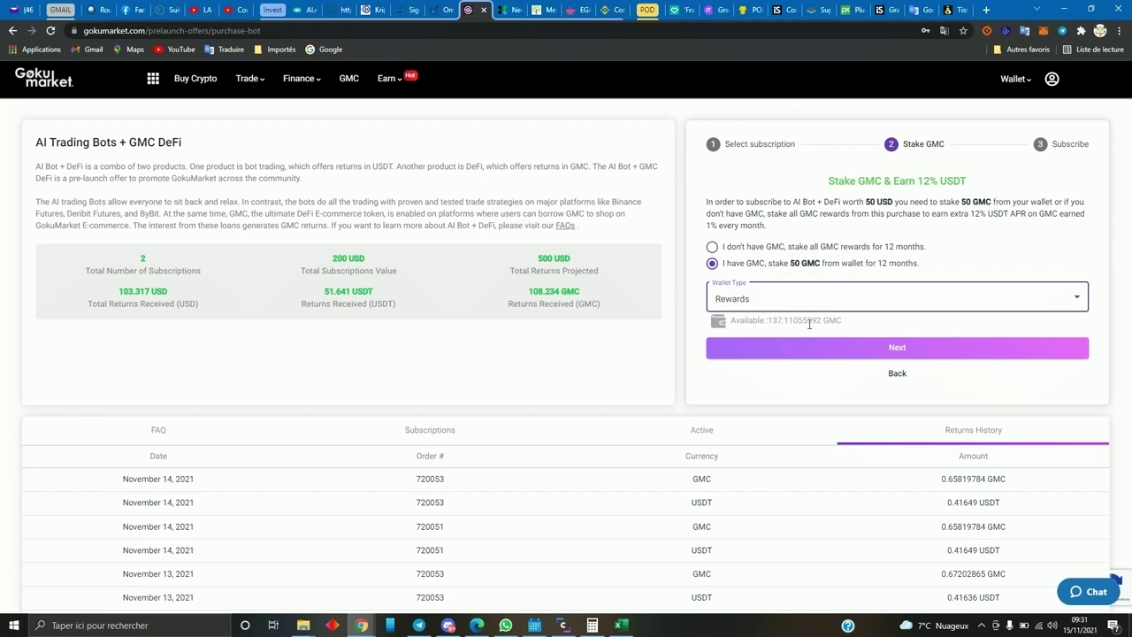
click(892, 349)
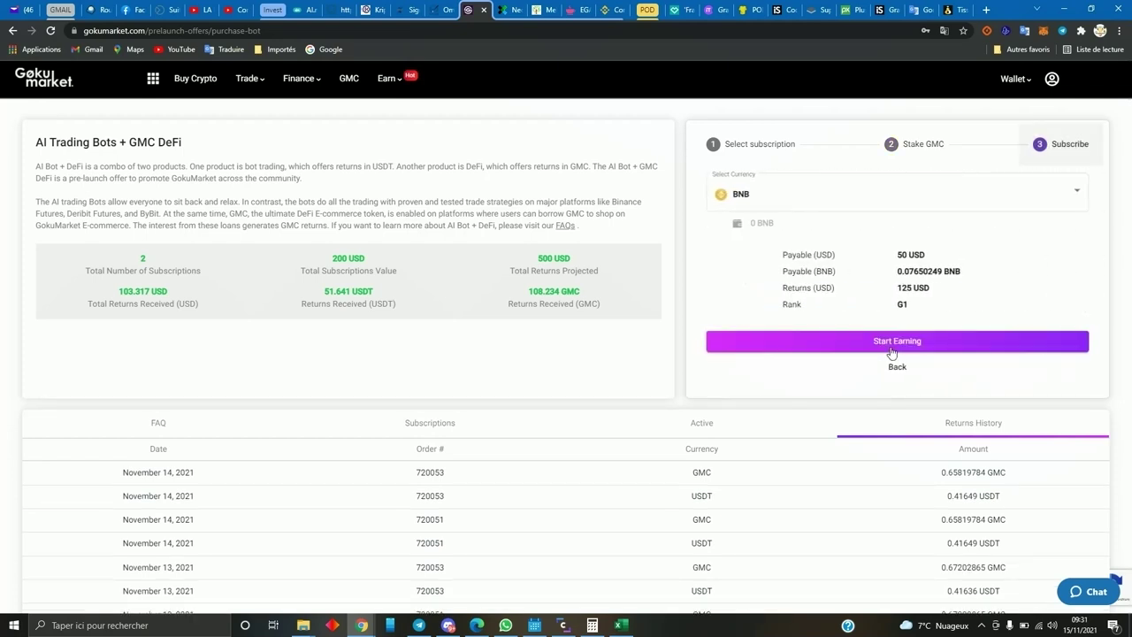
Examine the available payment currencies and their balances for the 50 USD subscription.
click(823, 200)
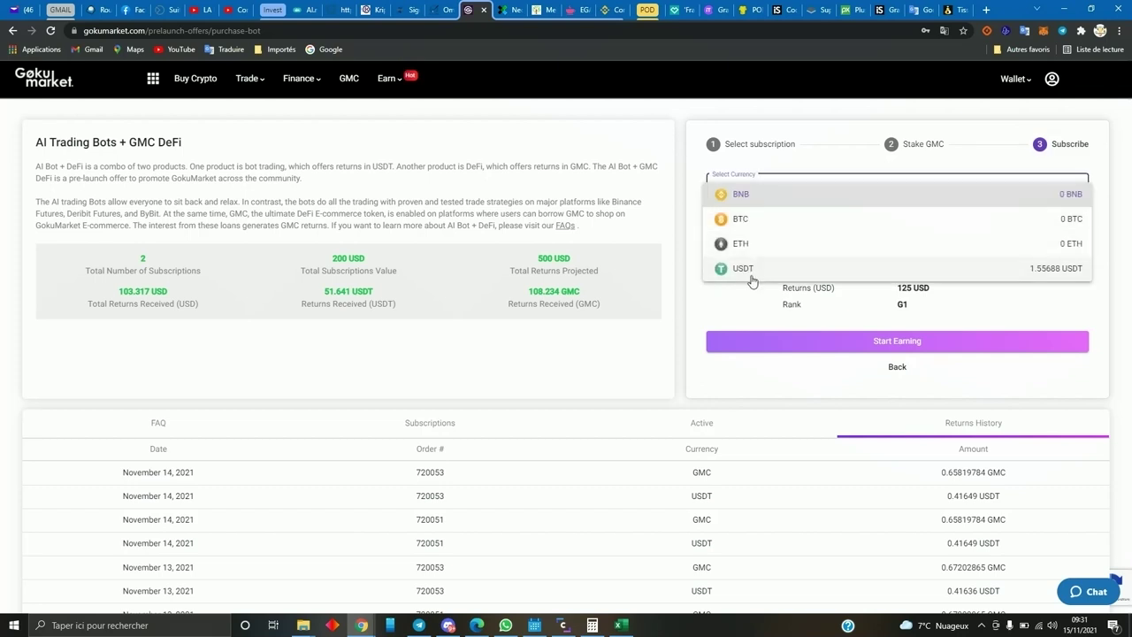
click(1017, 294)
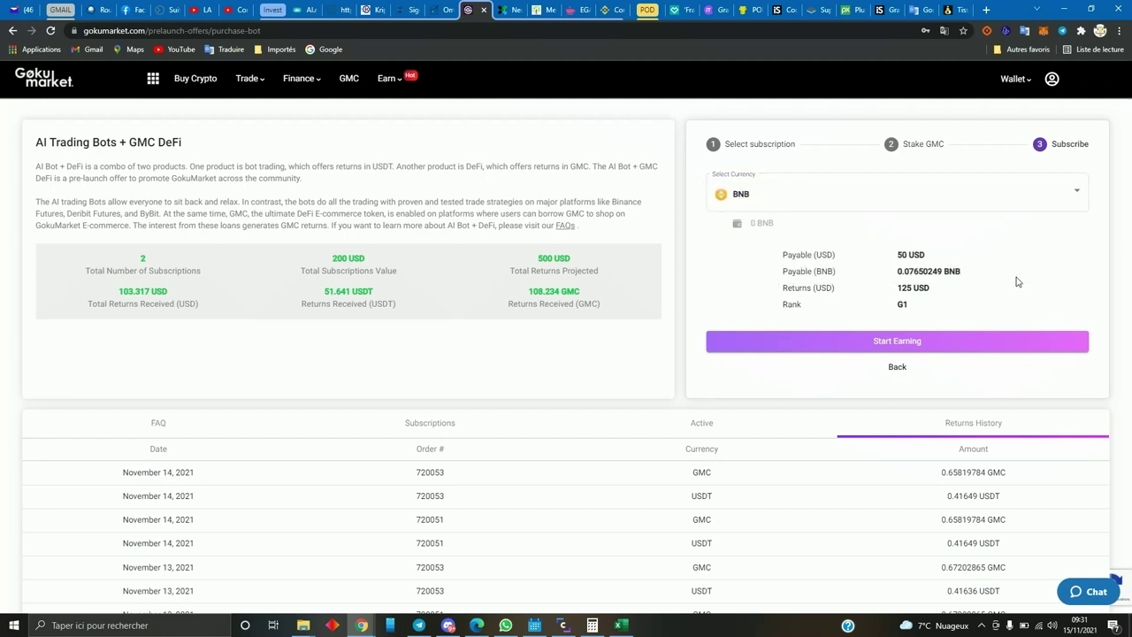
click(788, 196)
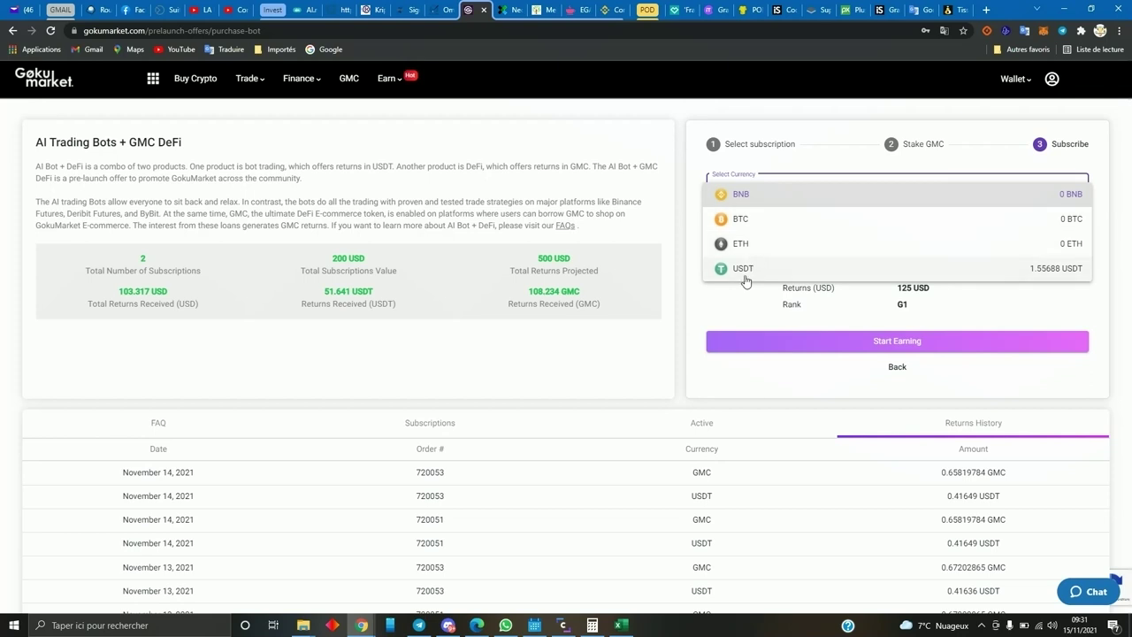
click(1001, 311)
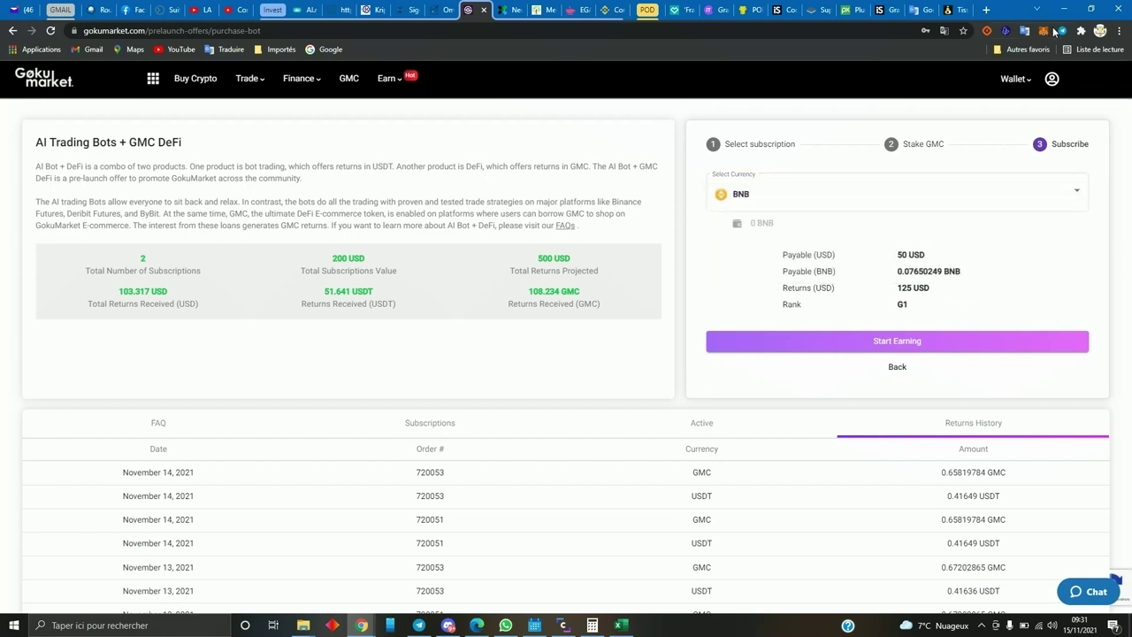
Transfer 50 USDT from the Reward wallet to the Main wallet.
mouse_move(1016, 82)
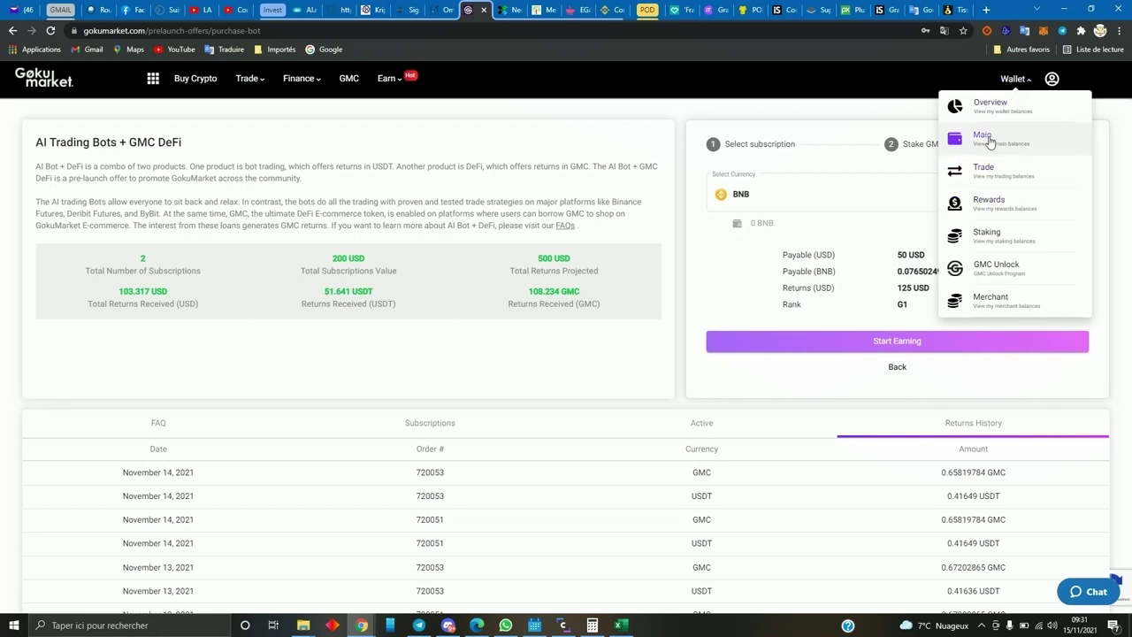
click(988, 203)
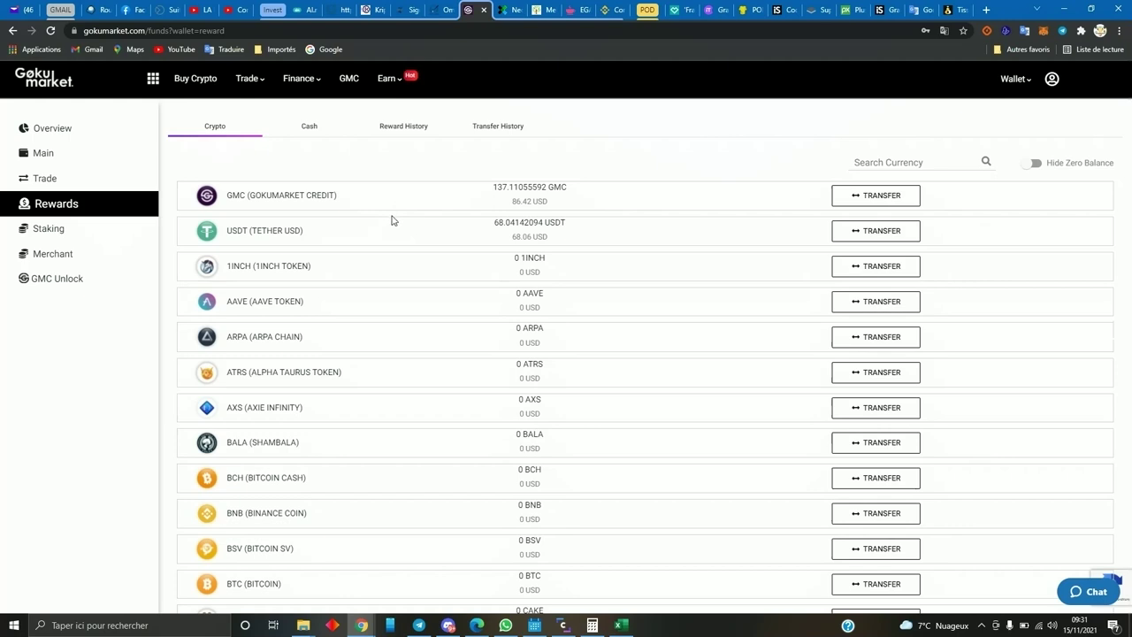
click(881, 235)
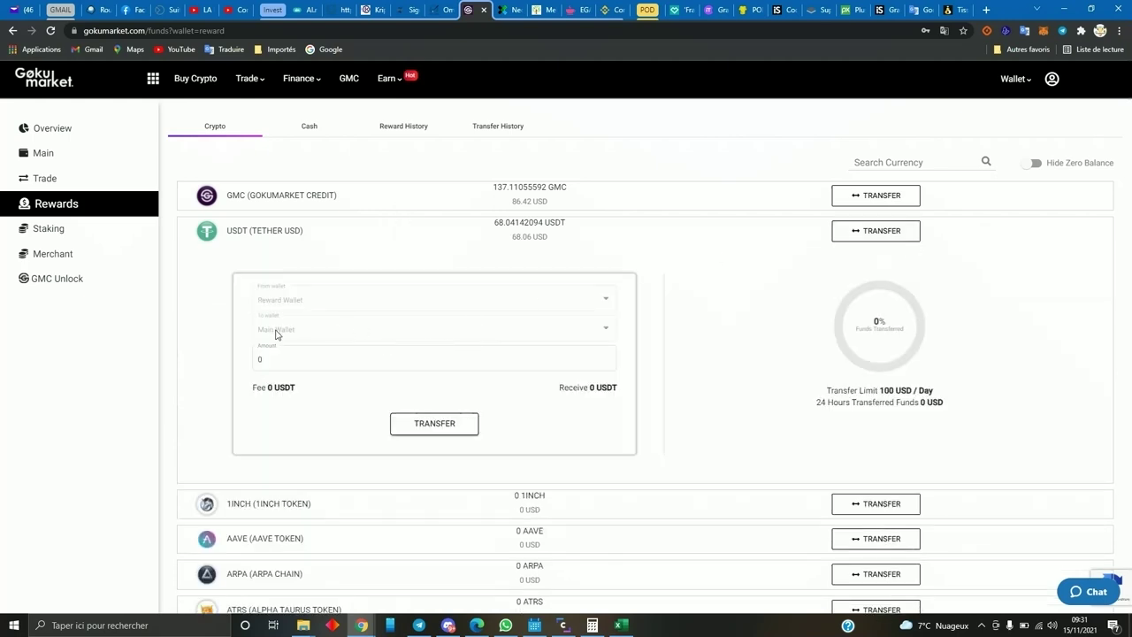
click(279, 360)
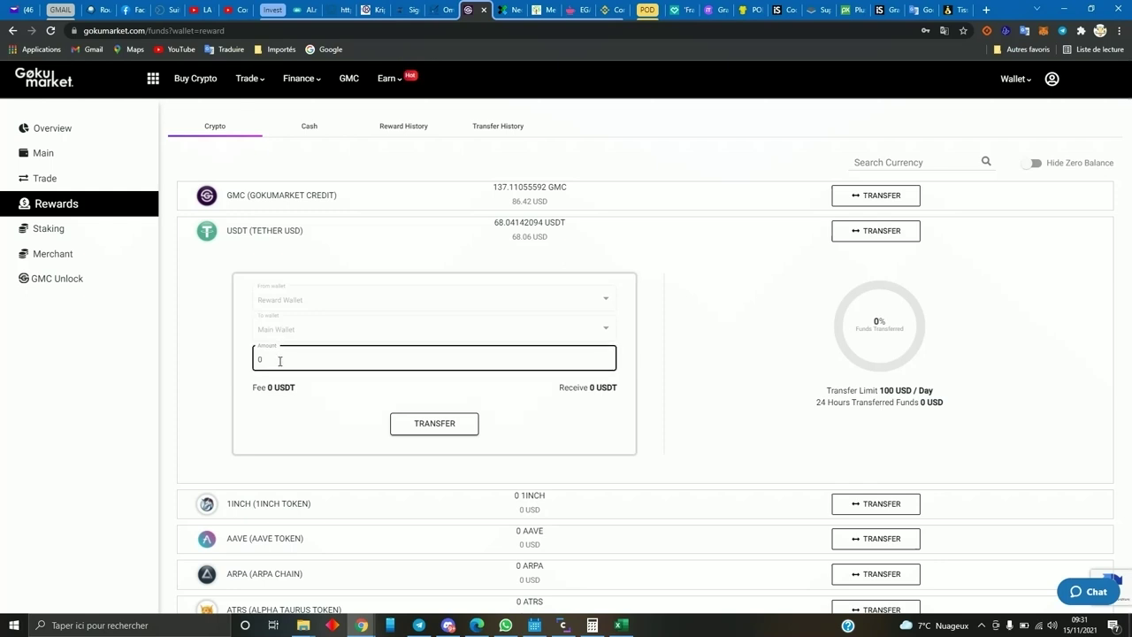
drag(279, 360, 254, 363)
text(50)
click(438, 425)
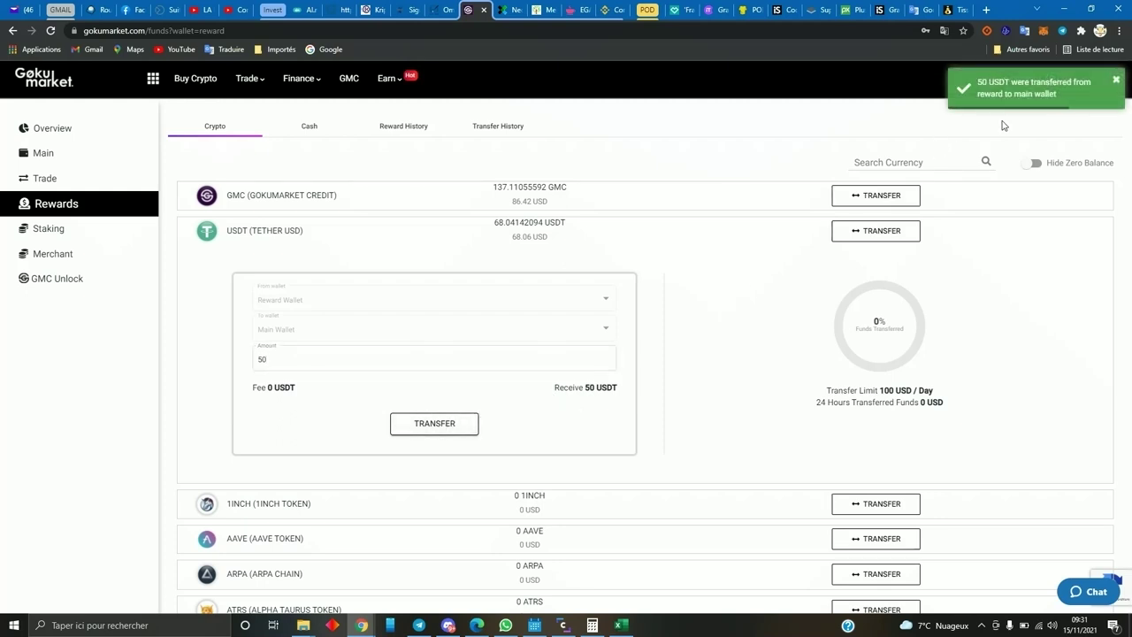
Check the Main and Rewards wallets' crypto balances for the transferred USDT.
click(46, 154)
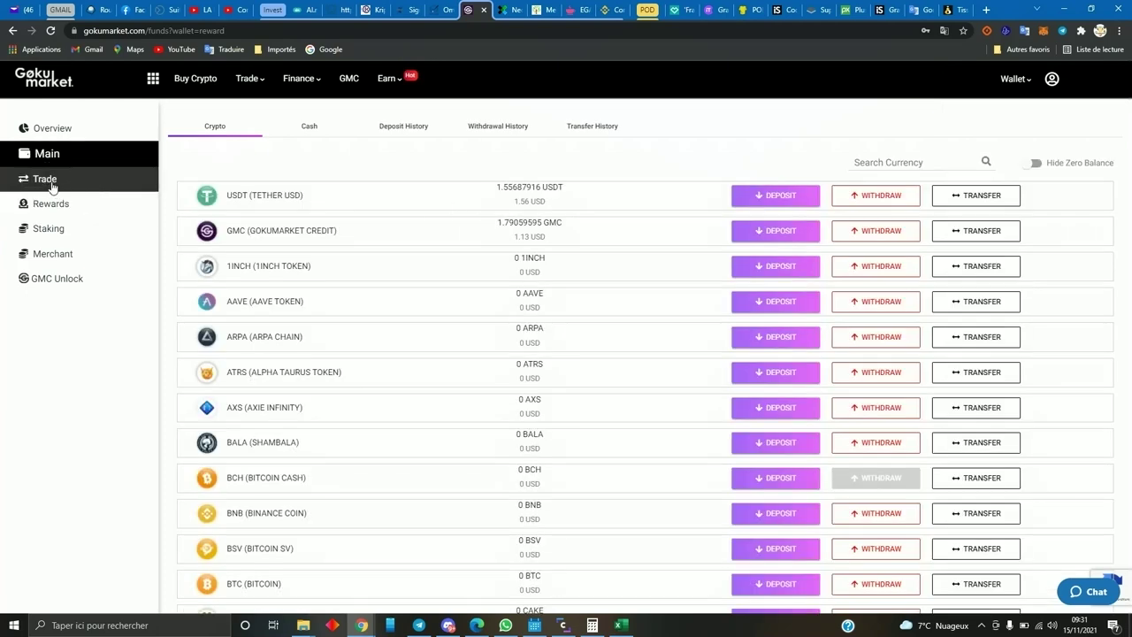
click(51, 209)
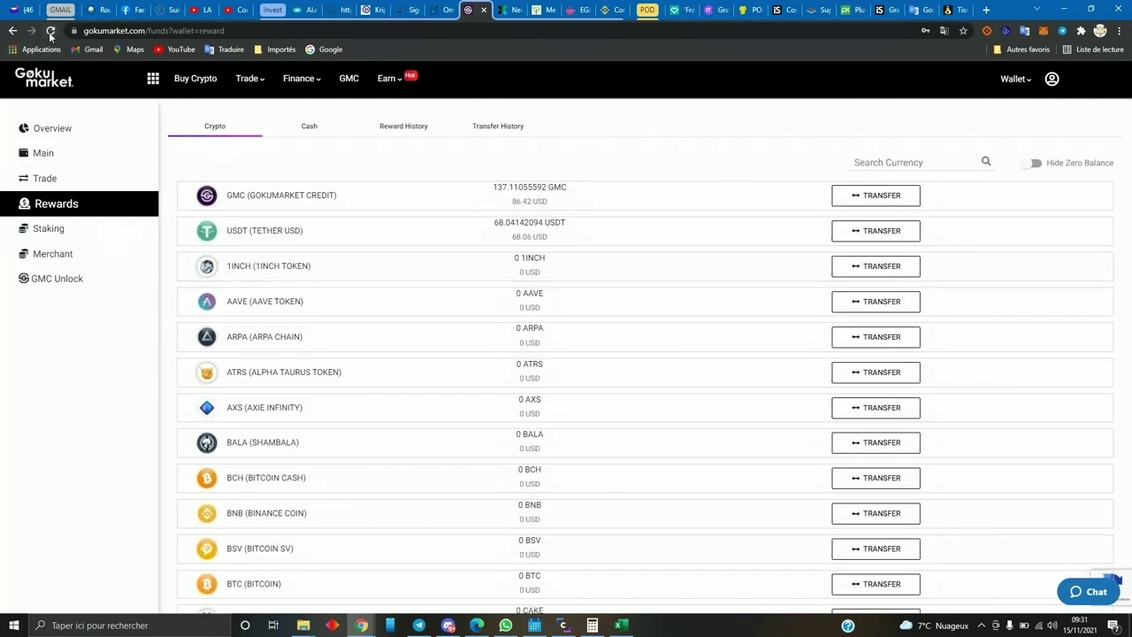
click(42, 154)
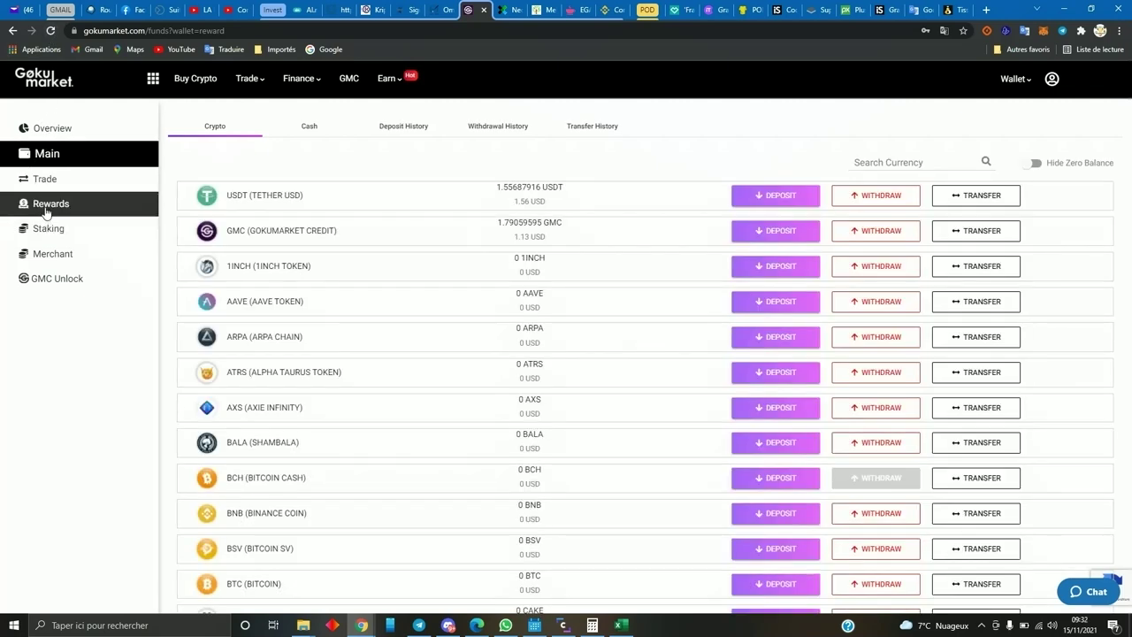
click(46, 206)
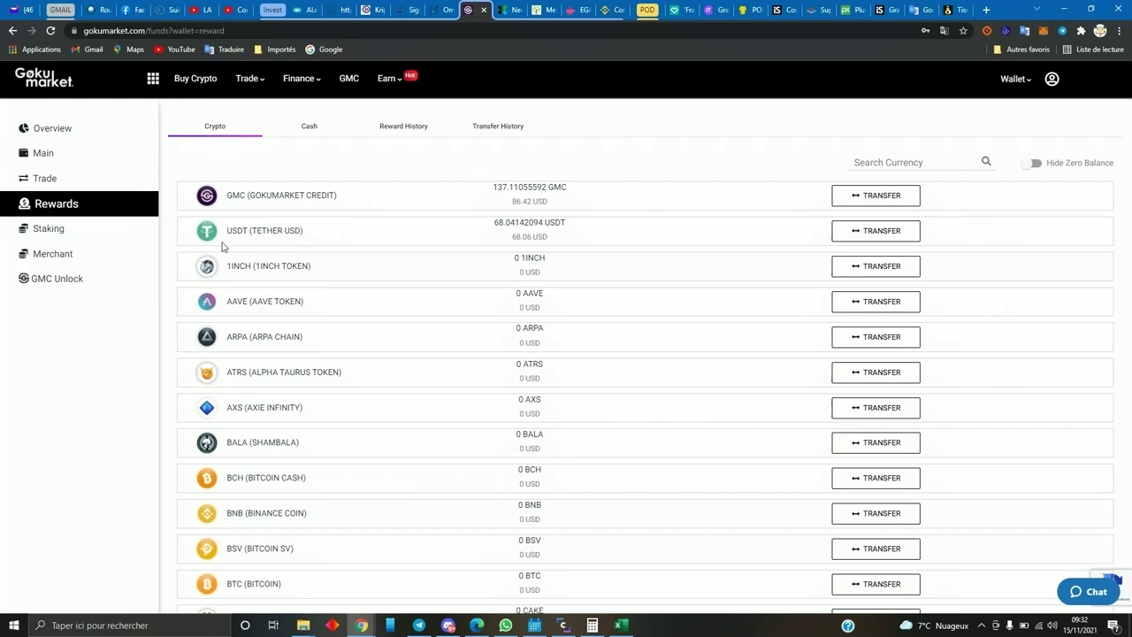
click(44, 155)
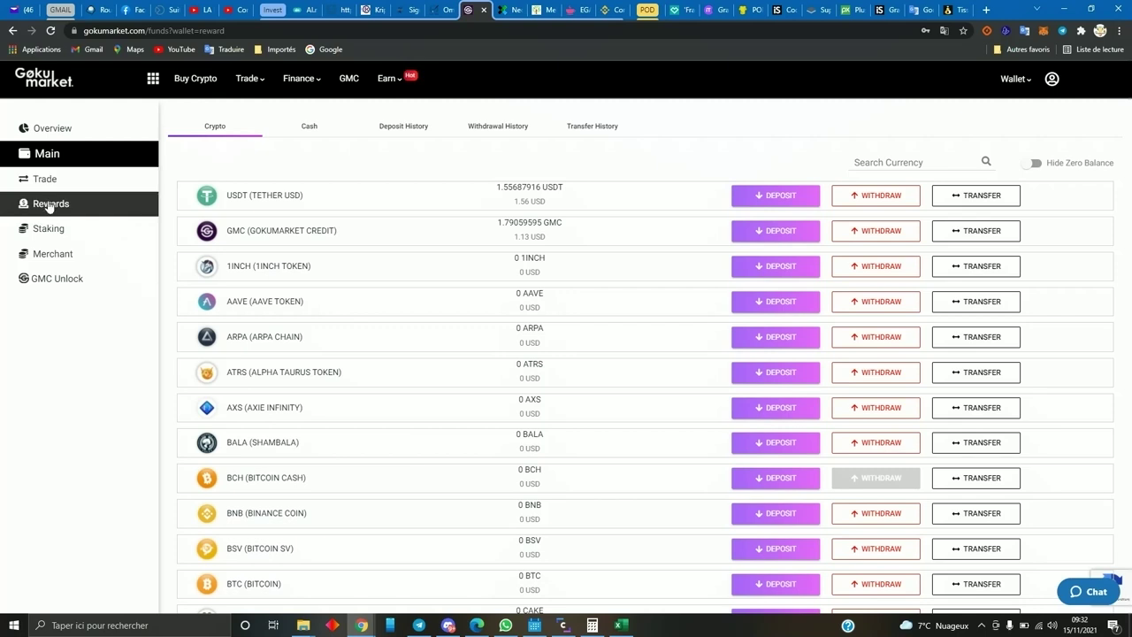
Check the transfer history of the Main and Rewards wallets, and return to the Main wallet's crypto balances.
click(604, 133)
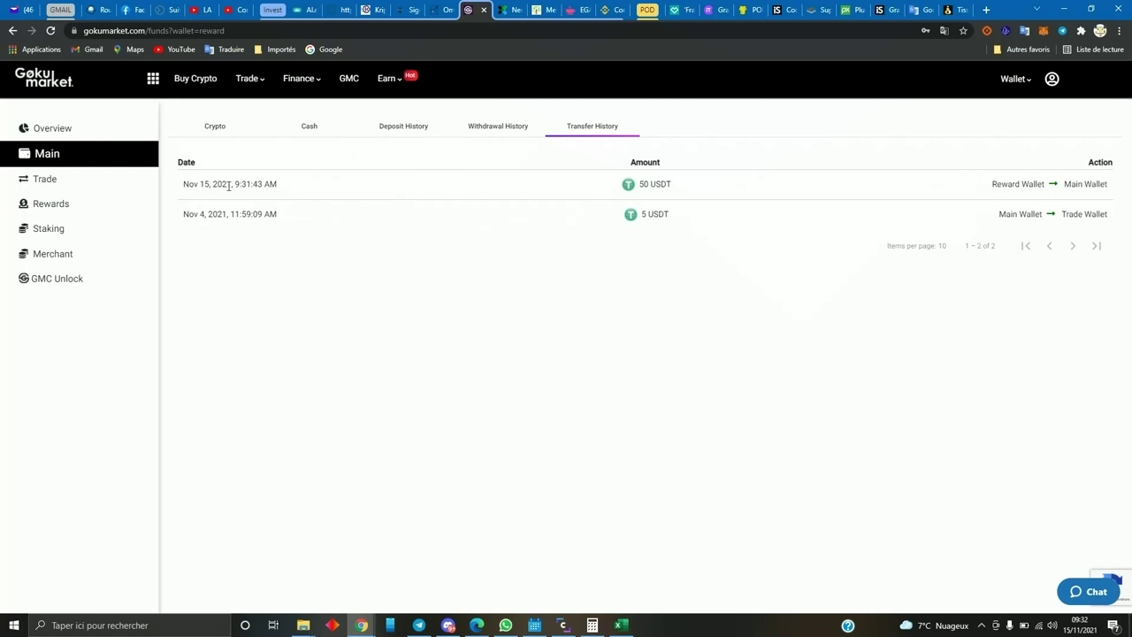
click(48, 212)
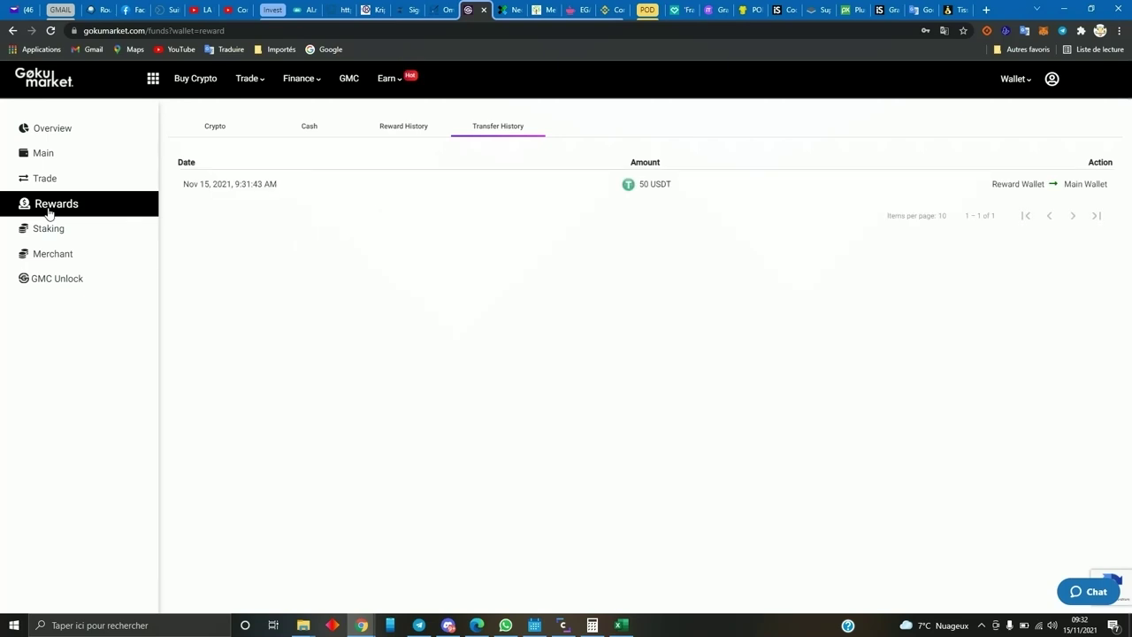
click(218, 127)
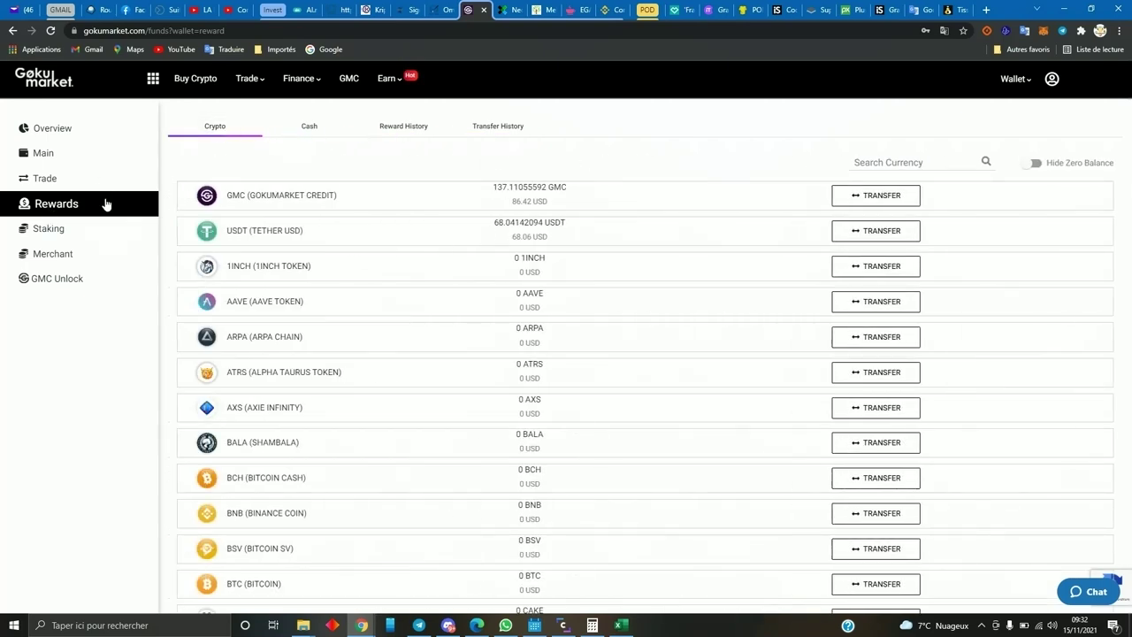
click(45, 154)
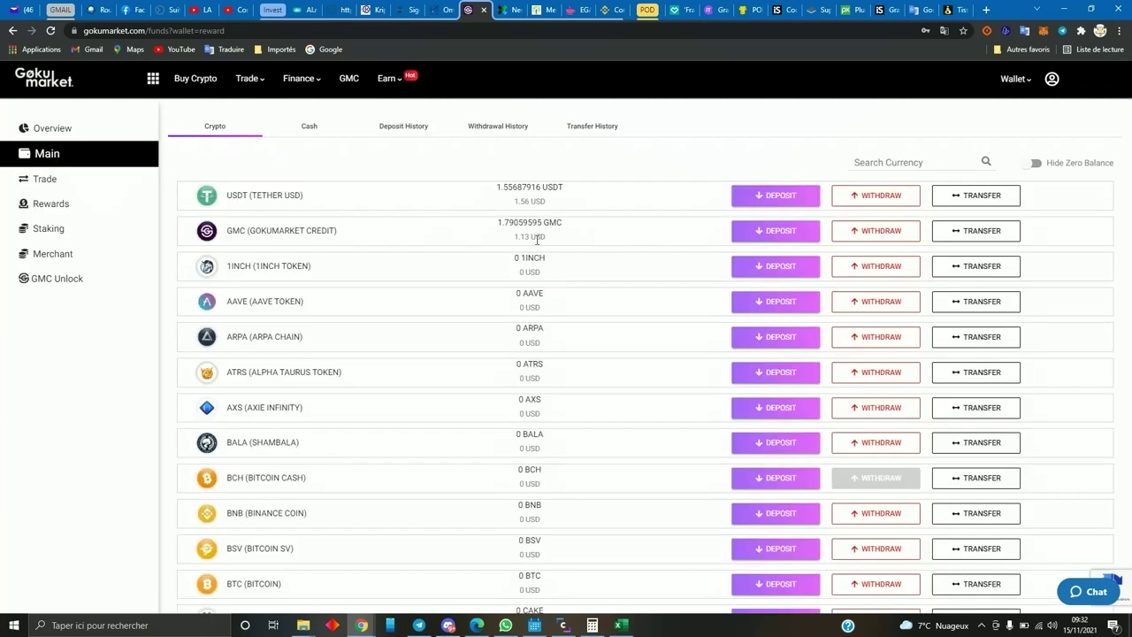
Reopen the AI Bot + DeFi prelaunch offer, choose the 50 USD subscription and continue to the staking stage.
mouse_move(396, 79)
click(354, 108)
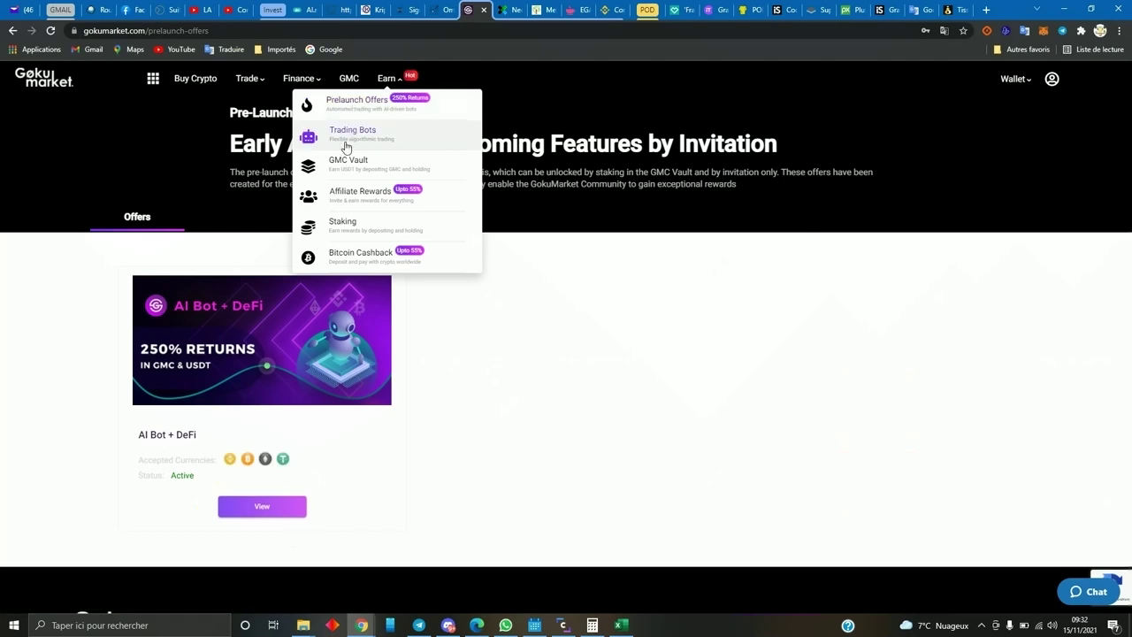
click(256, 512)
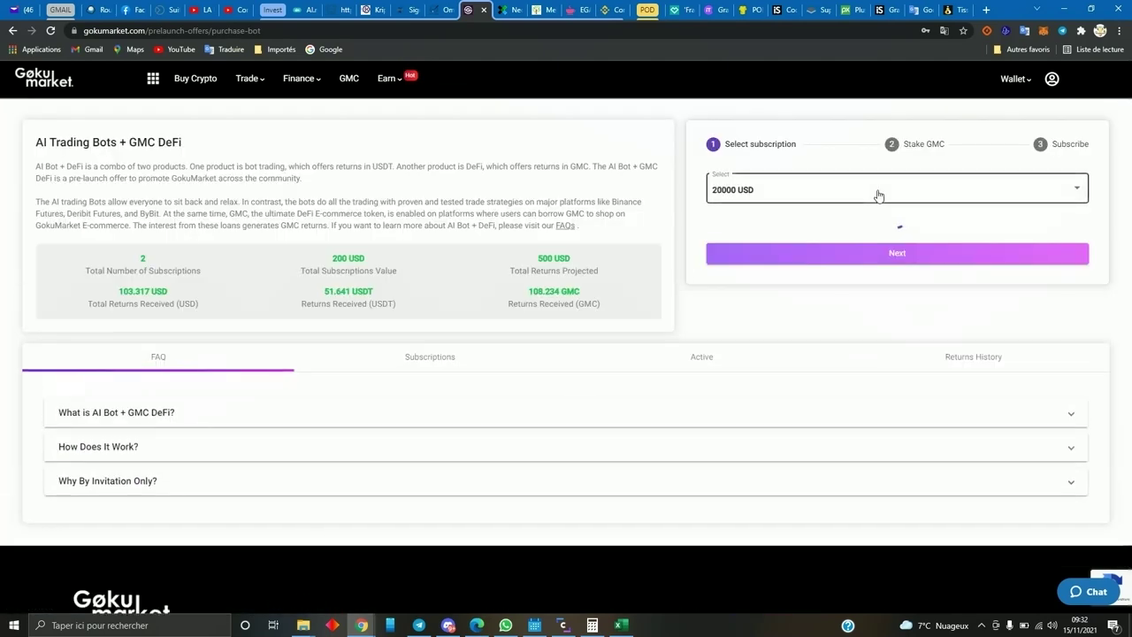
click(841, 191)
scroll(811, 301, down, 3)
scroll(816, 293, down, 10)
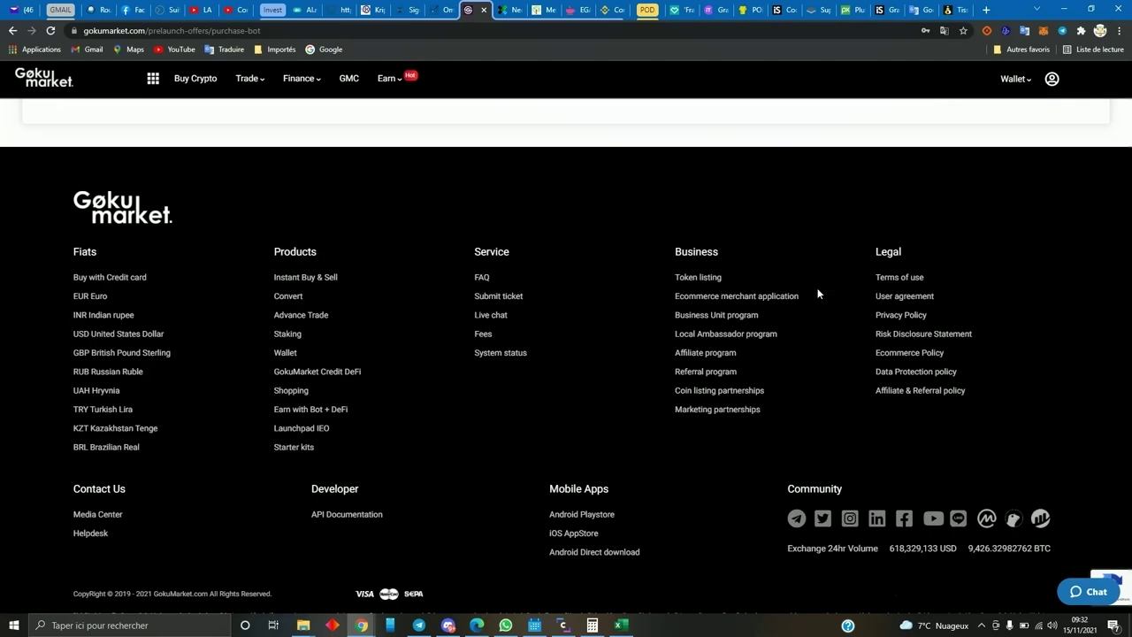
scroll(775, 265, up, 3)
click(734, 145)
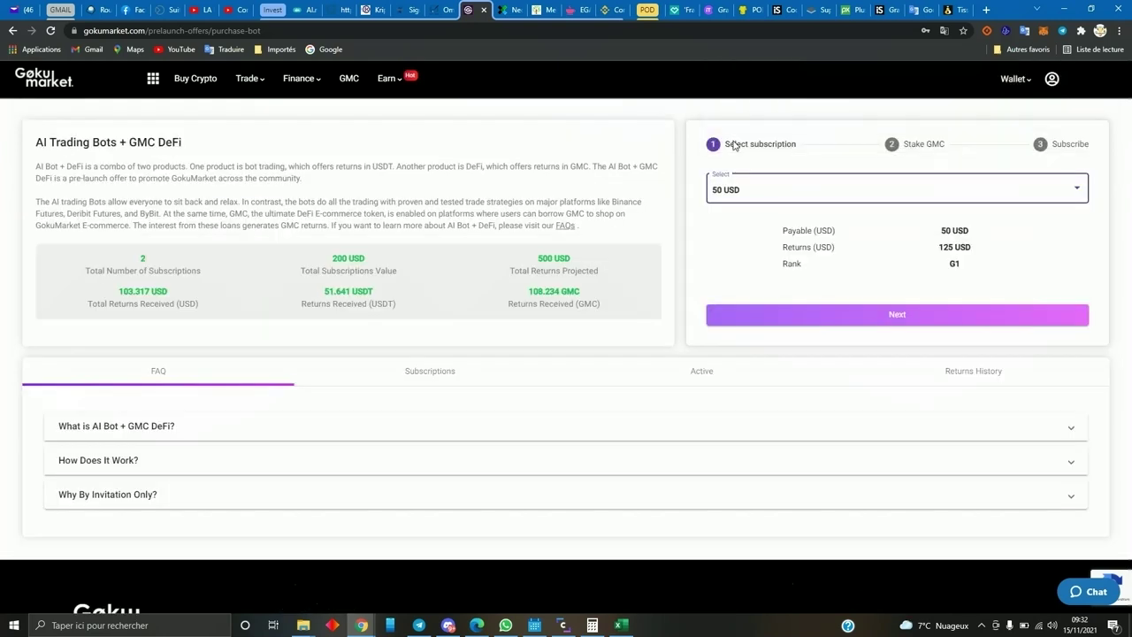
click(866, 316)
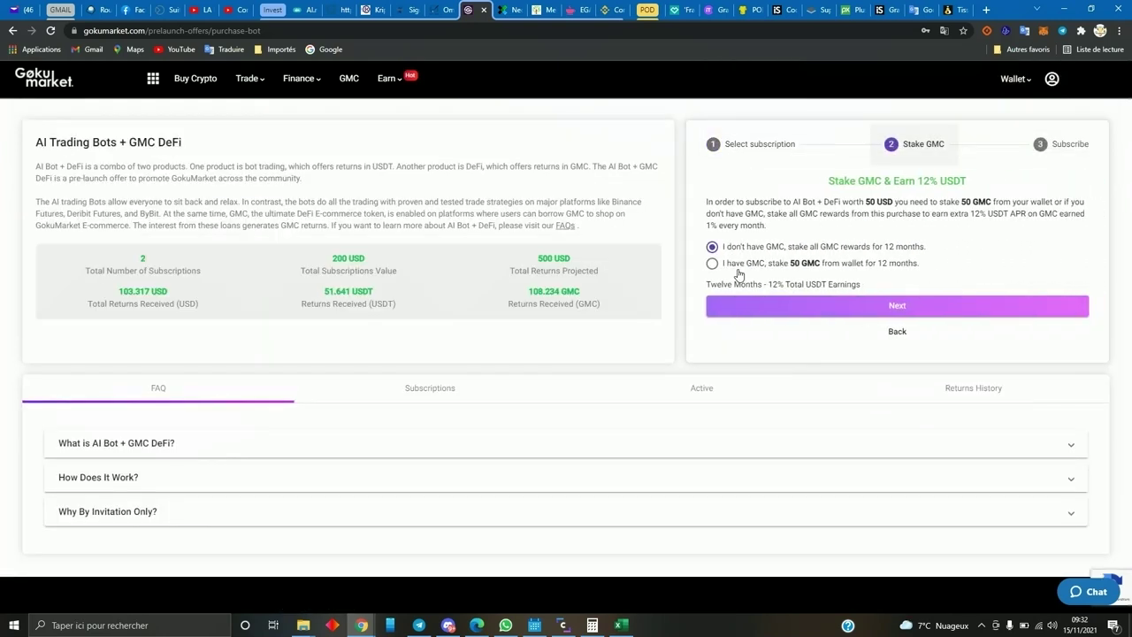
Choose to stake 50 GMC for 12 months from the Rewards wallet, and select USDT as the subscription's payment currency.
click(713, 263)
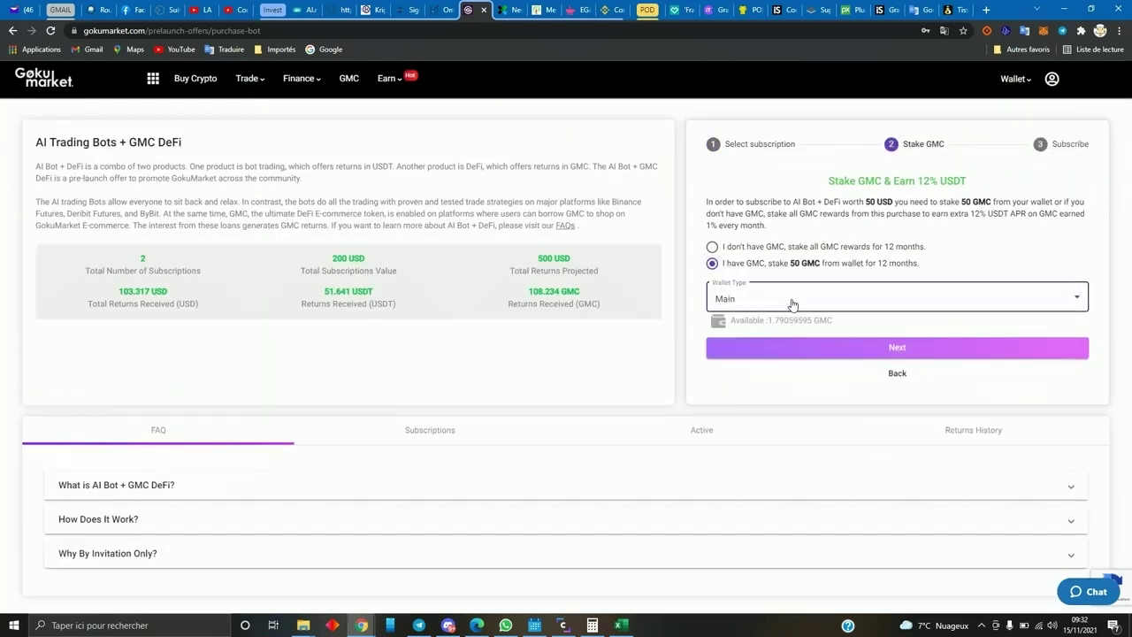
click(792, 304)
click(791, 303)
click(743, 302)
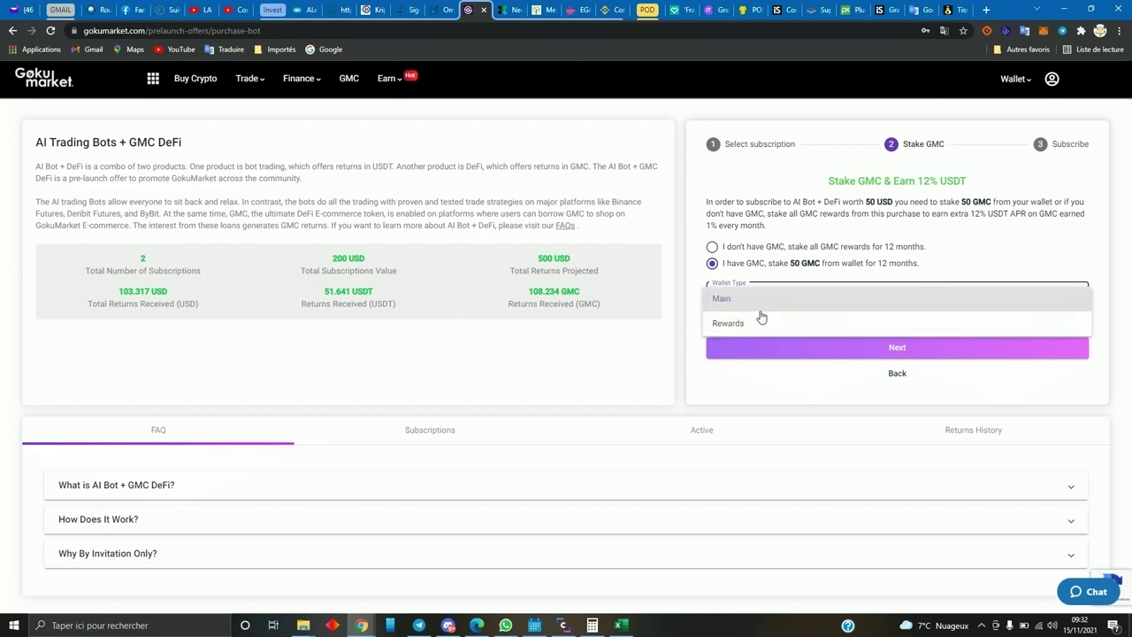
click(734, 325)
click(881, 346)
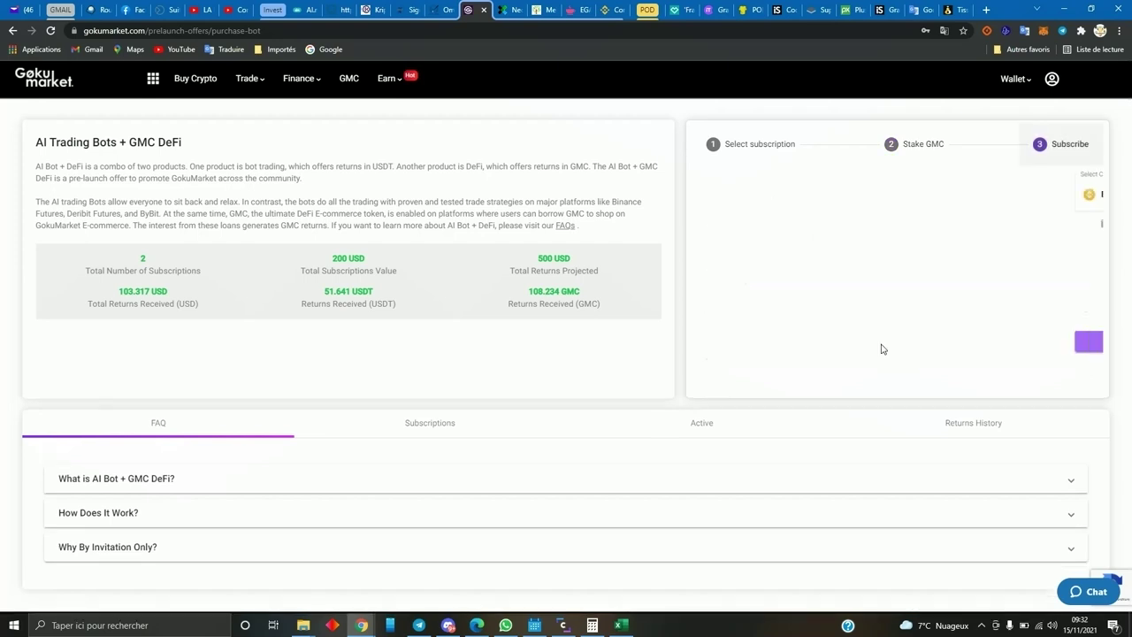
click(764, 199)
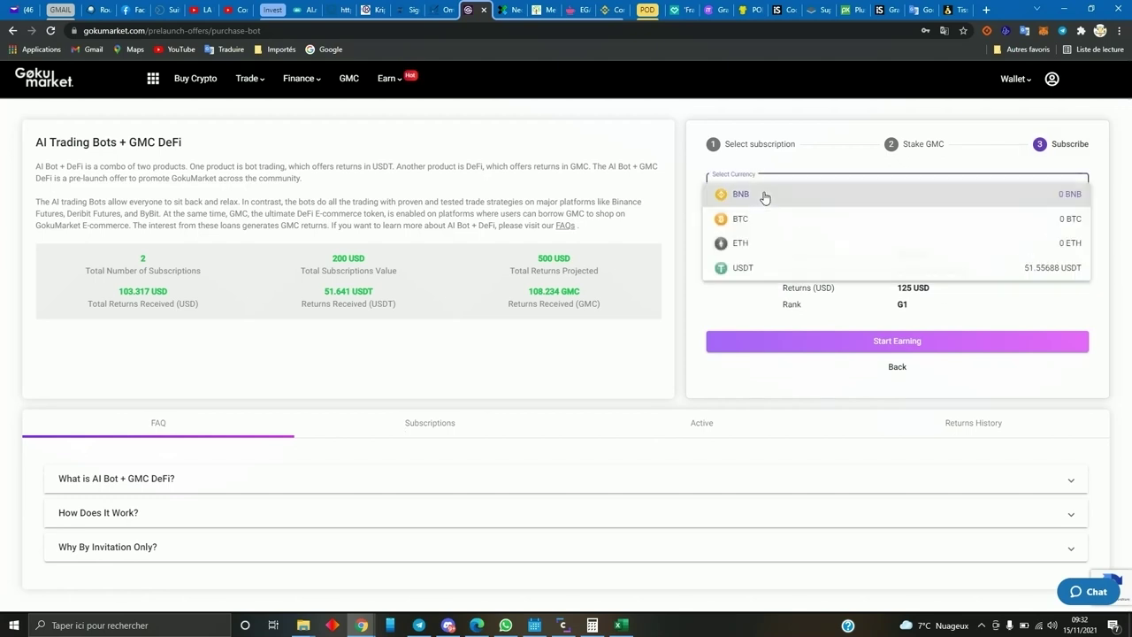
click(743, 269)
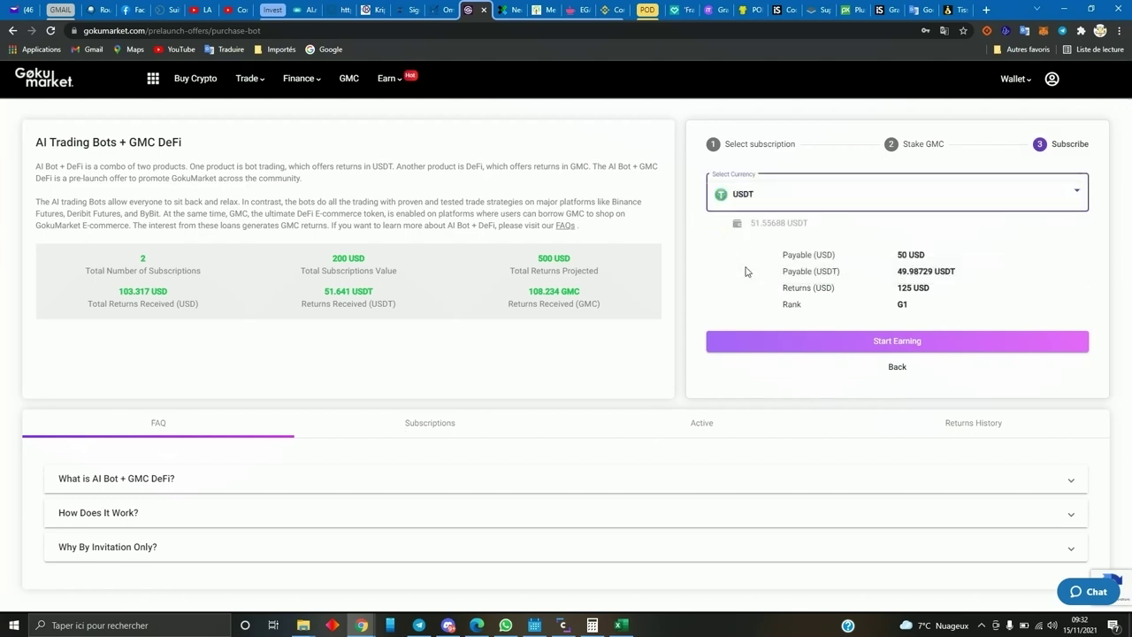
Start the 50 USD AI Bot + DeFi subscription paid in USDT and view it among the active subscriptions.
click(883, 344)
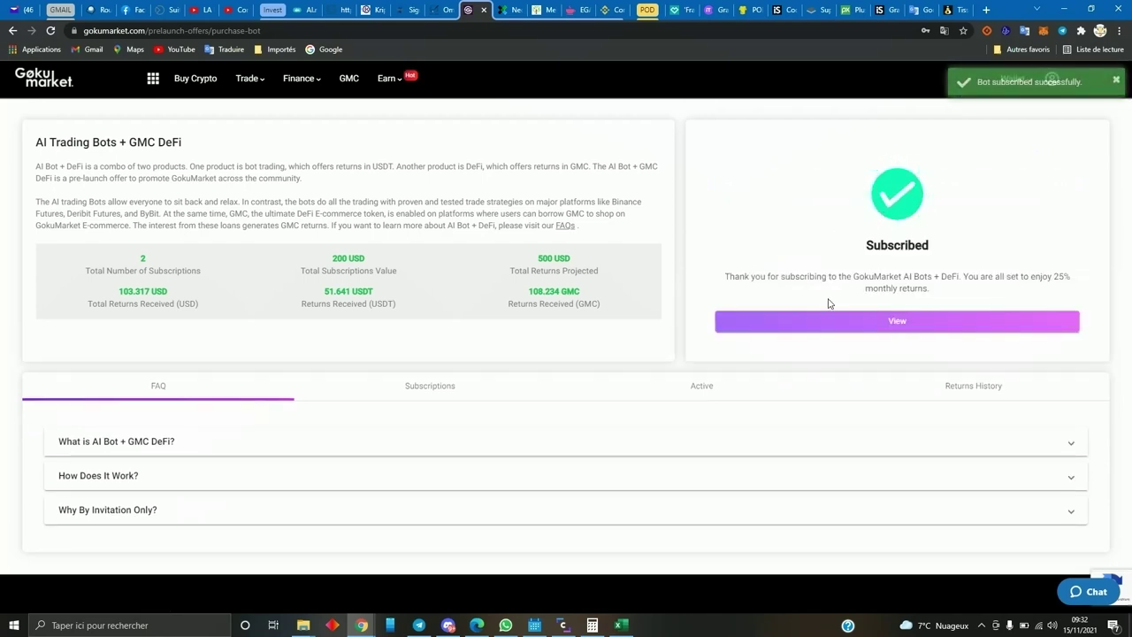
click(894, 323)
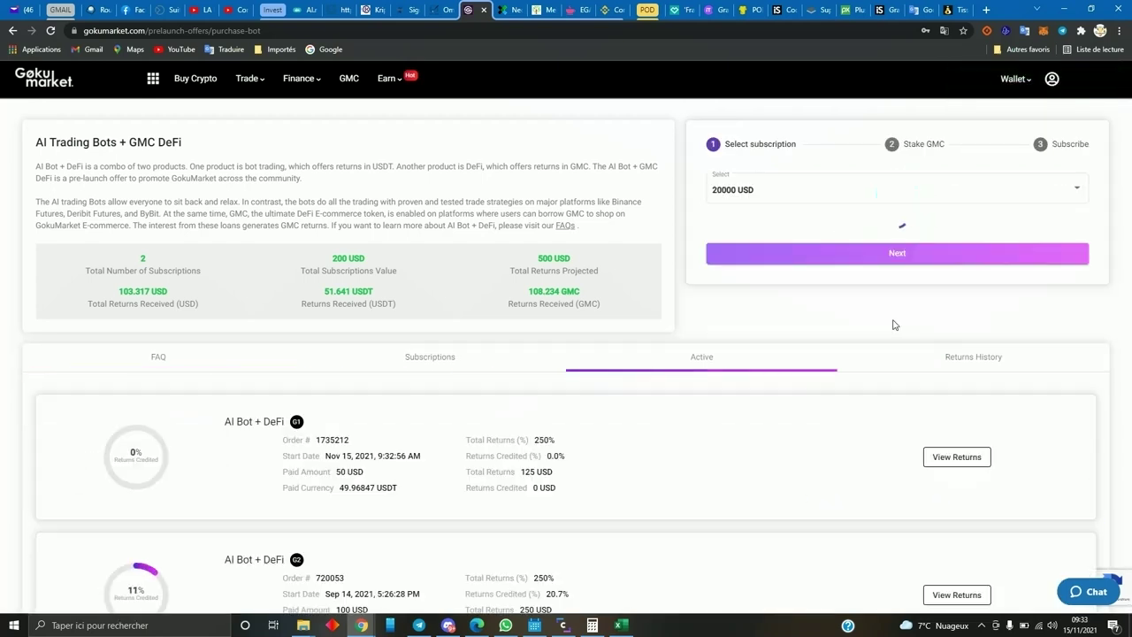
scroll(665, 483, down, 1)
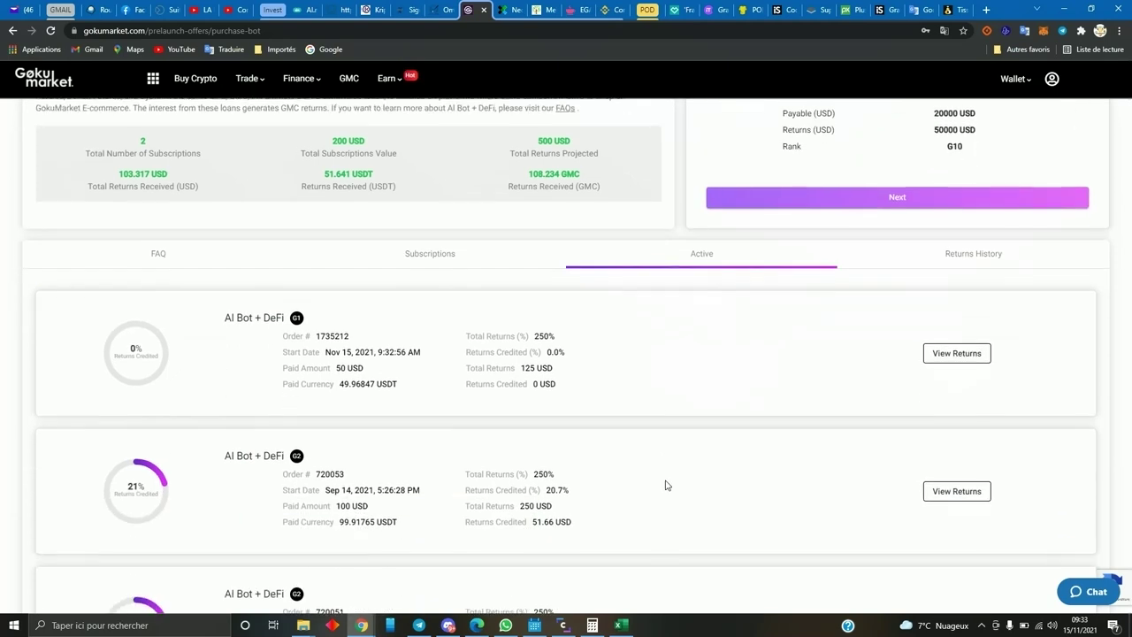
scroll(322, 420, down, 1)
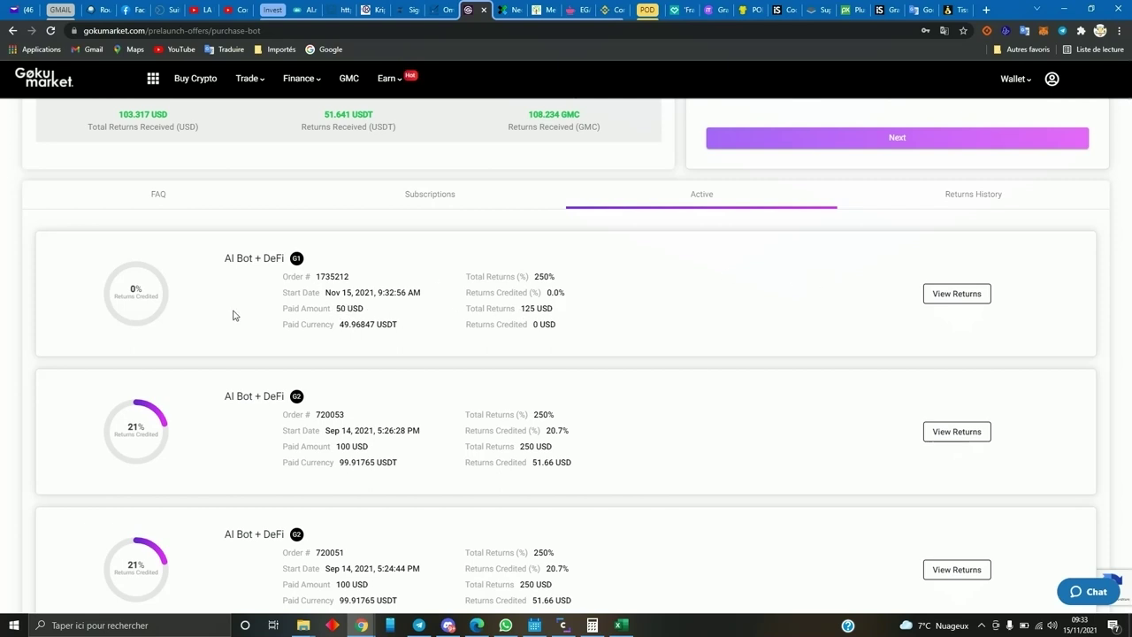
scroll(631, 433, down, 1)
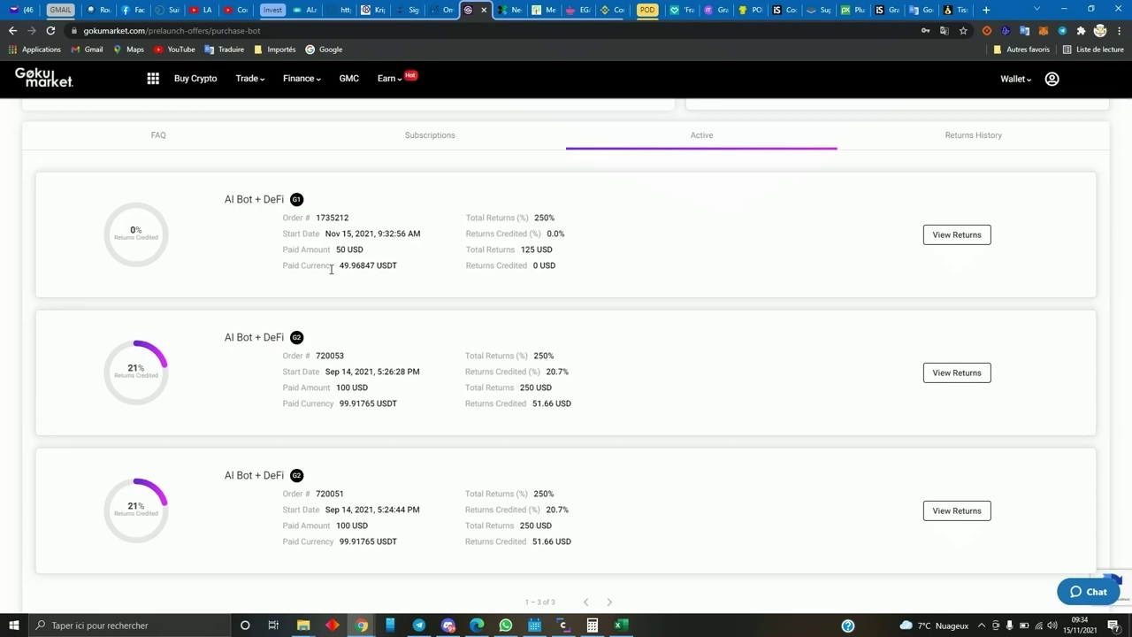
Check the purchase limits per subscription amount, and reload the offer page to refresh the subscription totals.
scroll(330, 269, up, 3)
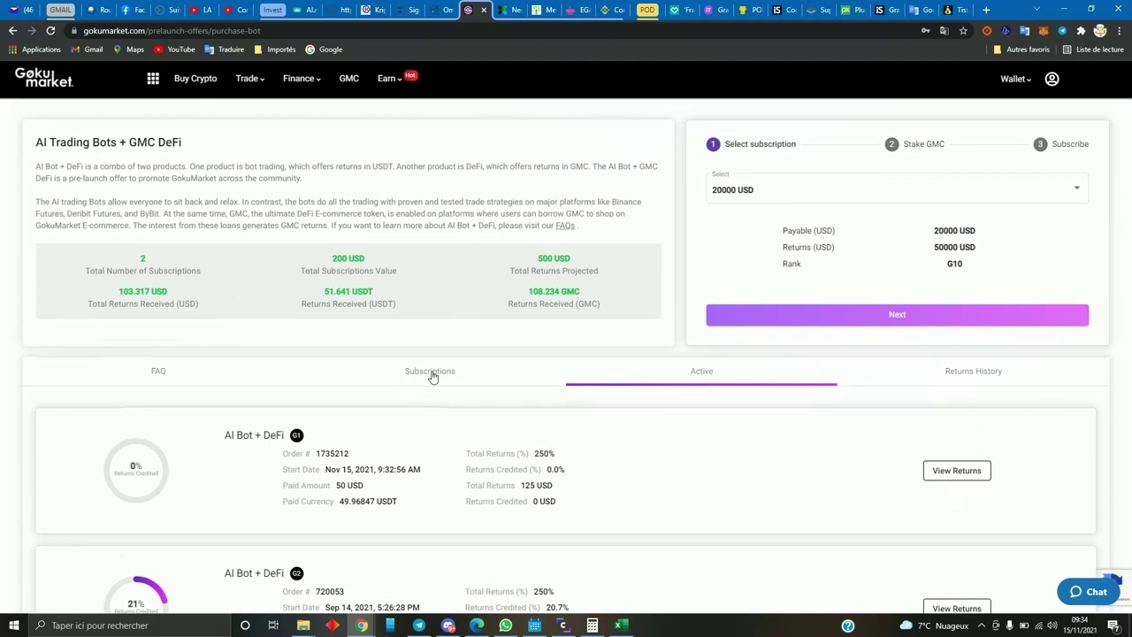
click(430, 374)
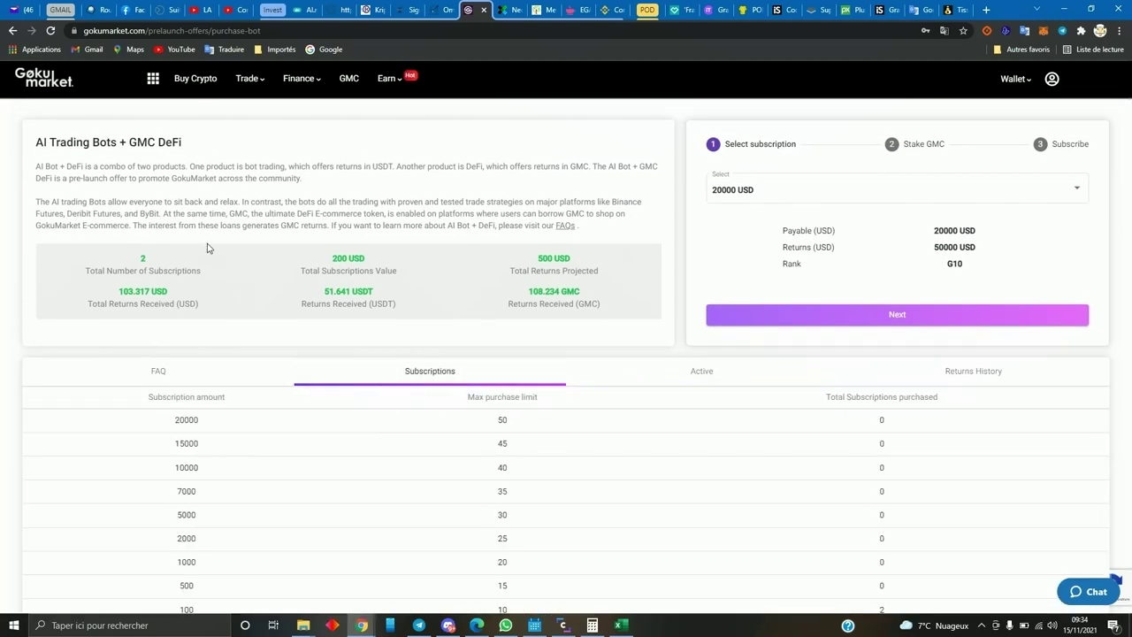
click(50, 30)
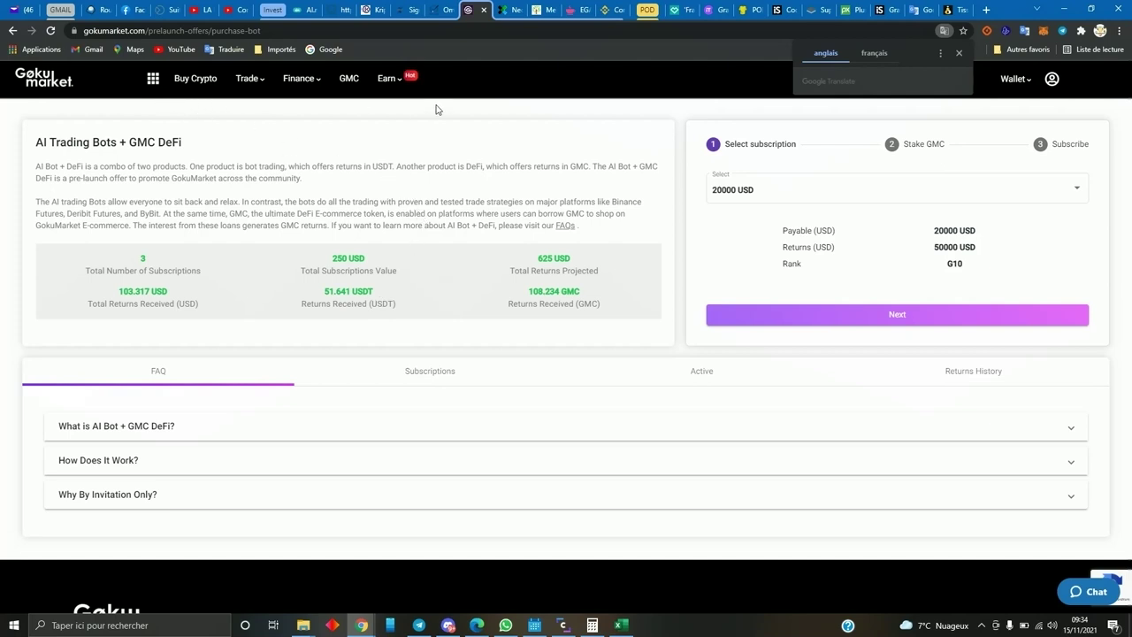
Open the GMC Unlock Program and examine the total GMC for trading fees, volume unlock and periodic unlock.
click(1014, 80)
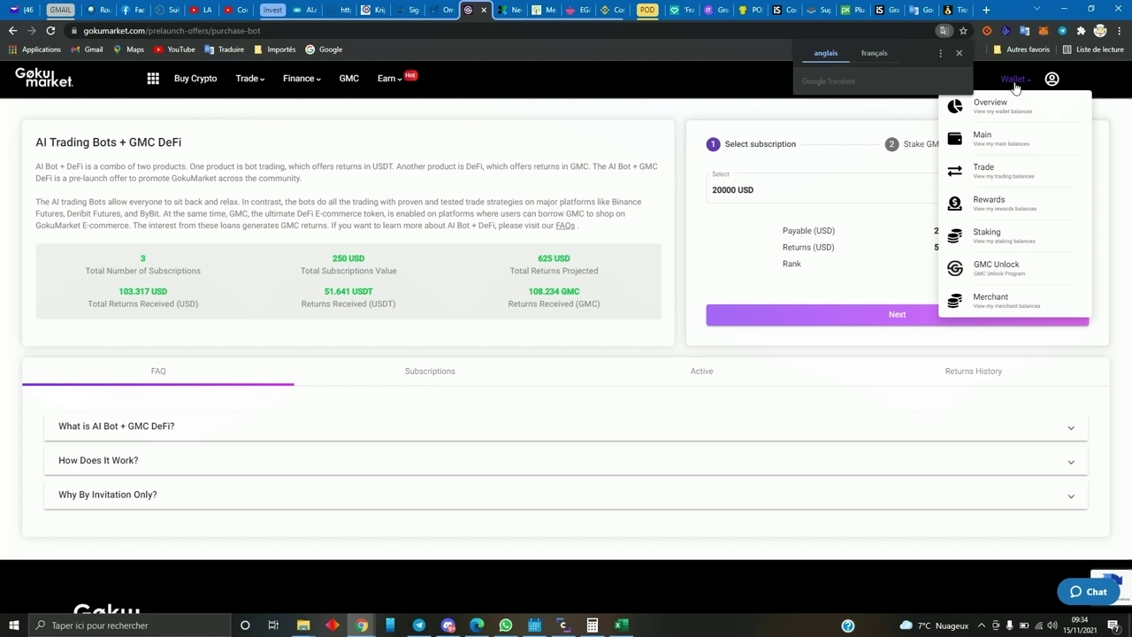
click(1017, 82)
click(1024, 82)
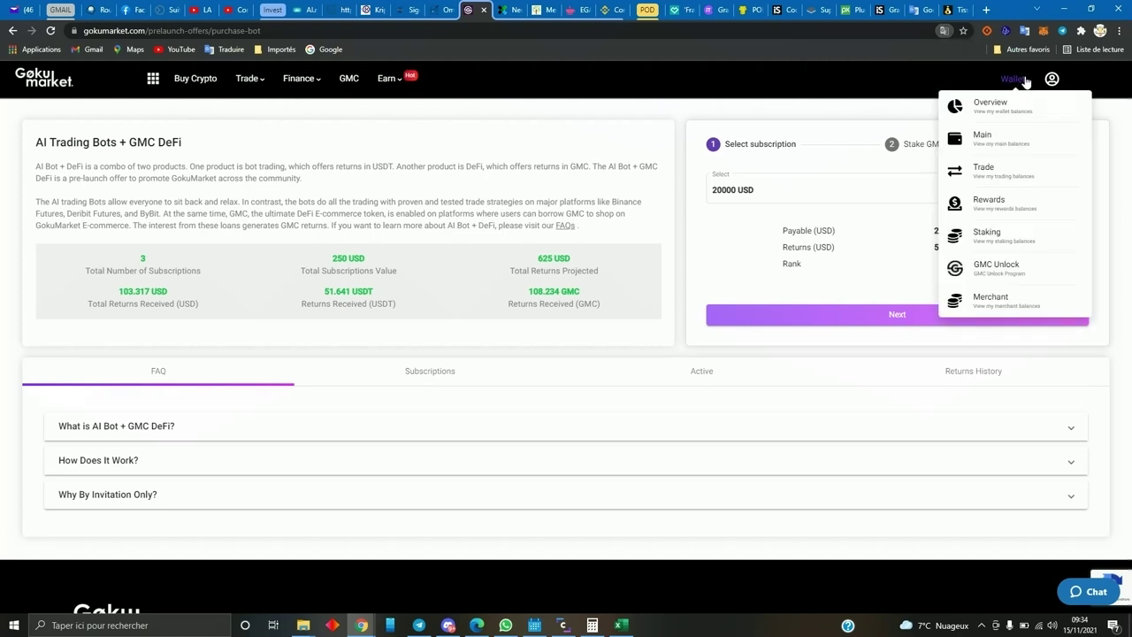
click(1002, 268)
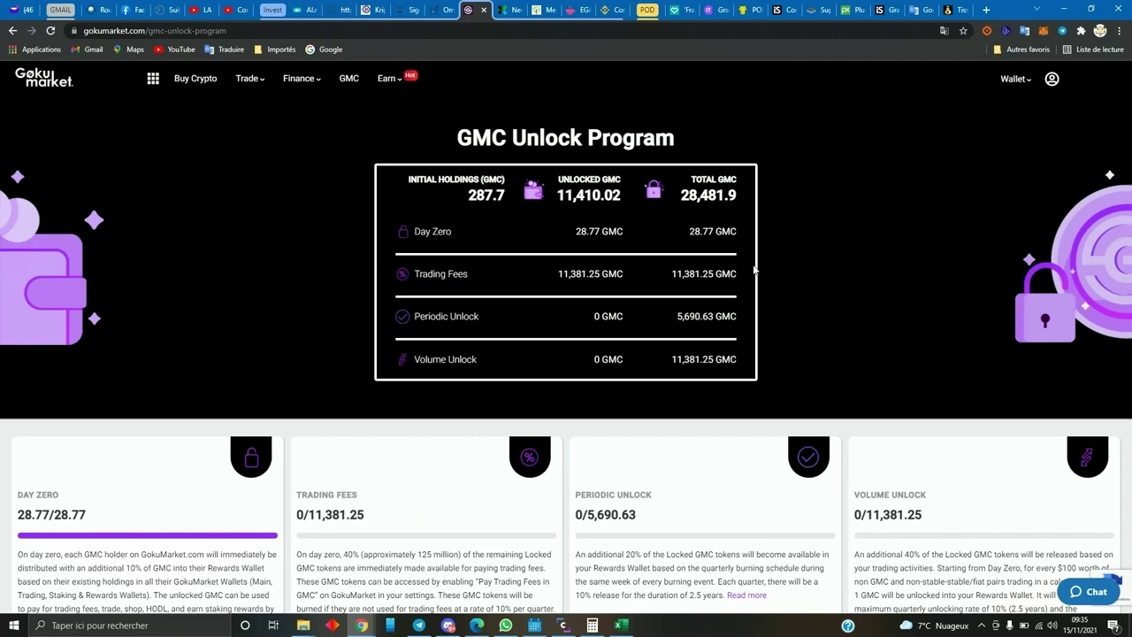
drag(675, 274, 738, 268)
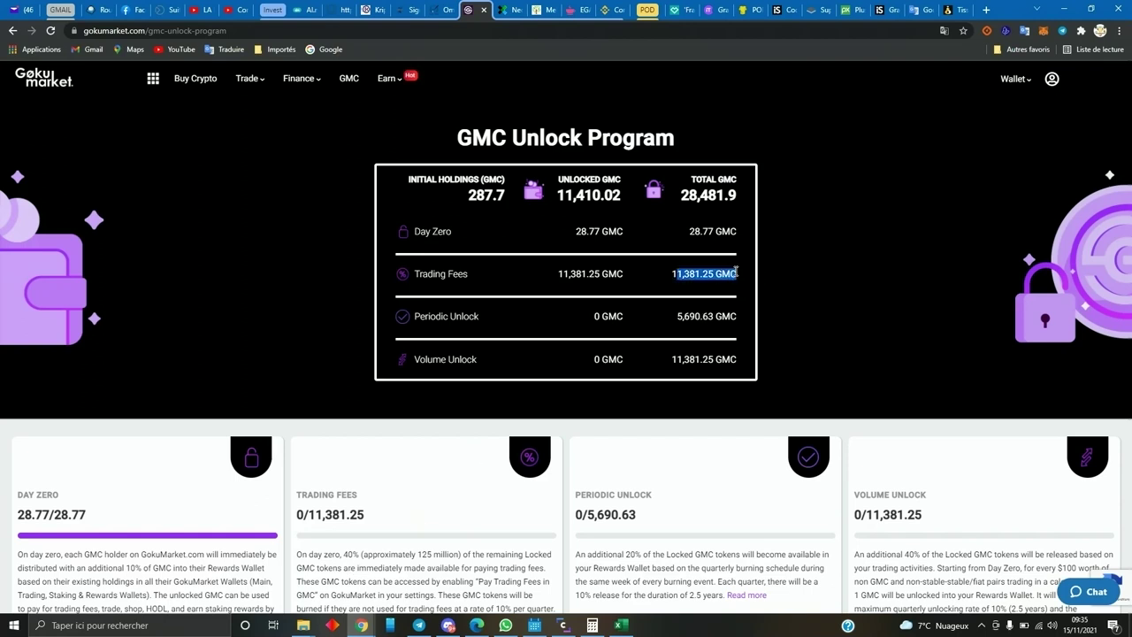
drag(672, 360, 748, 362)
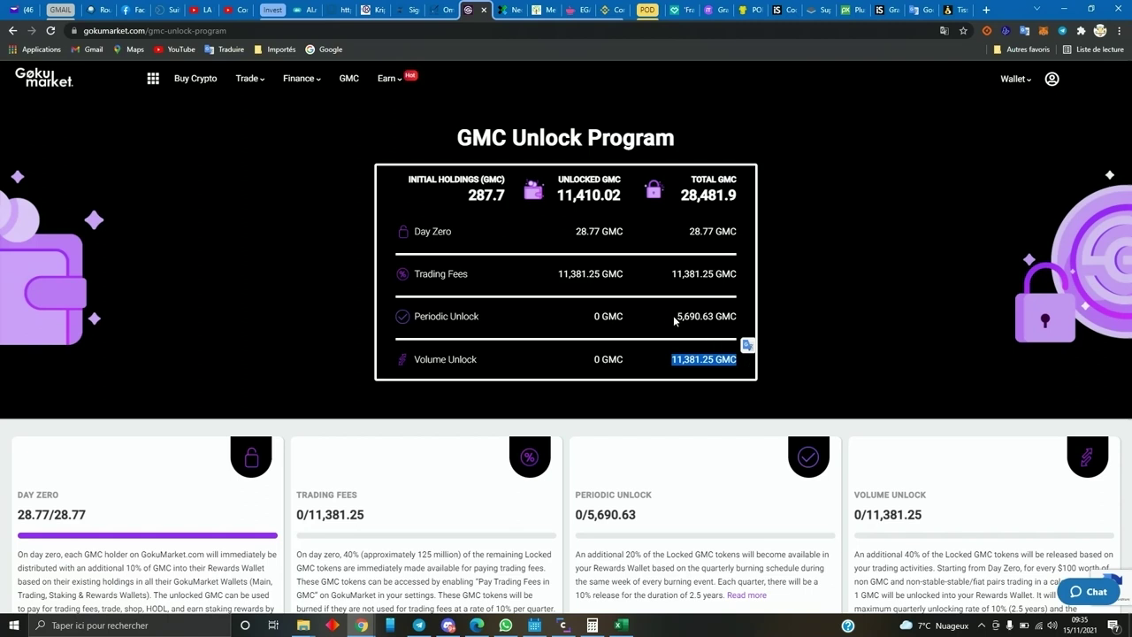
drag(675, 316, 737, 318)
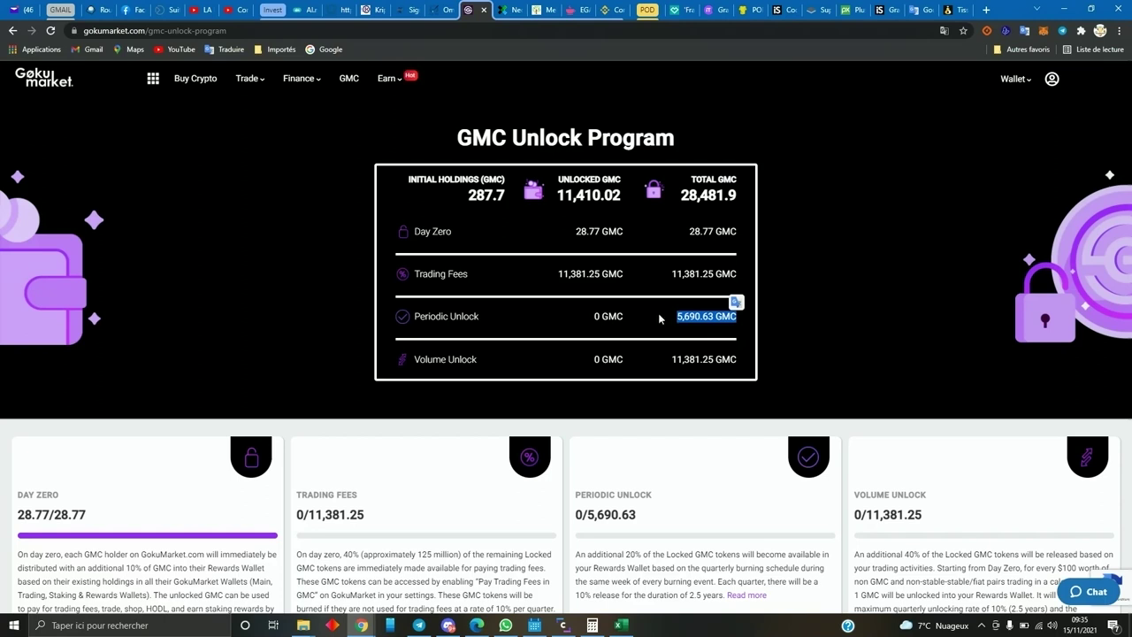
Look over the GMC unlock schedule, and return to the summary to examine the trading fees total.
scroll(659, 316, down, 6)
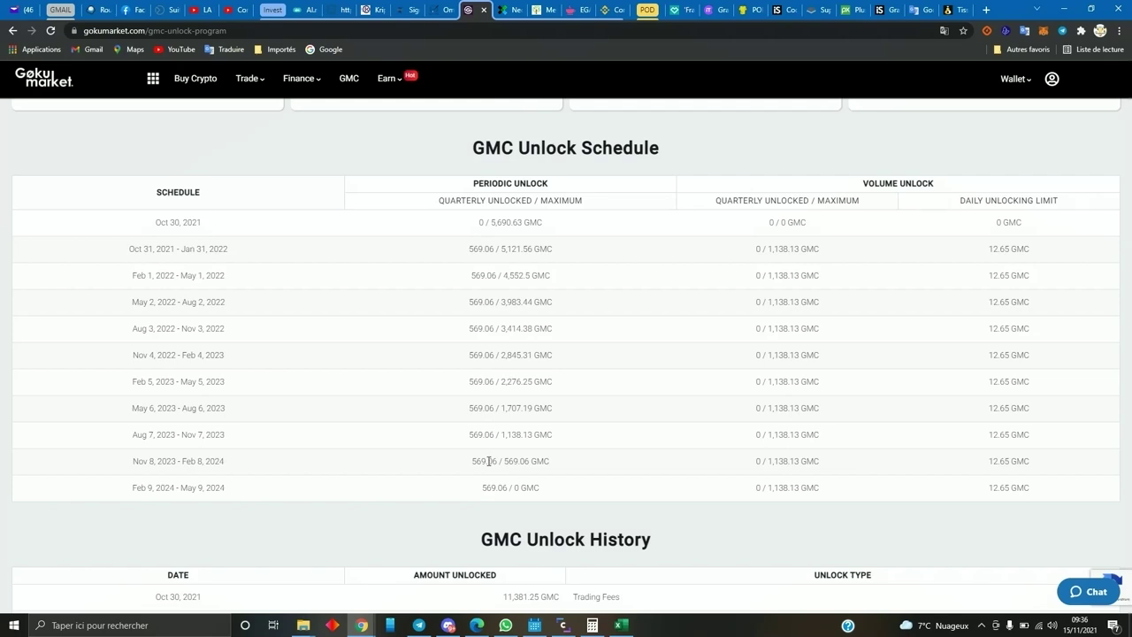
scroll(495, 452, up, 3)
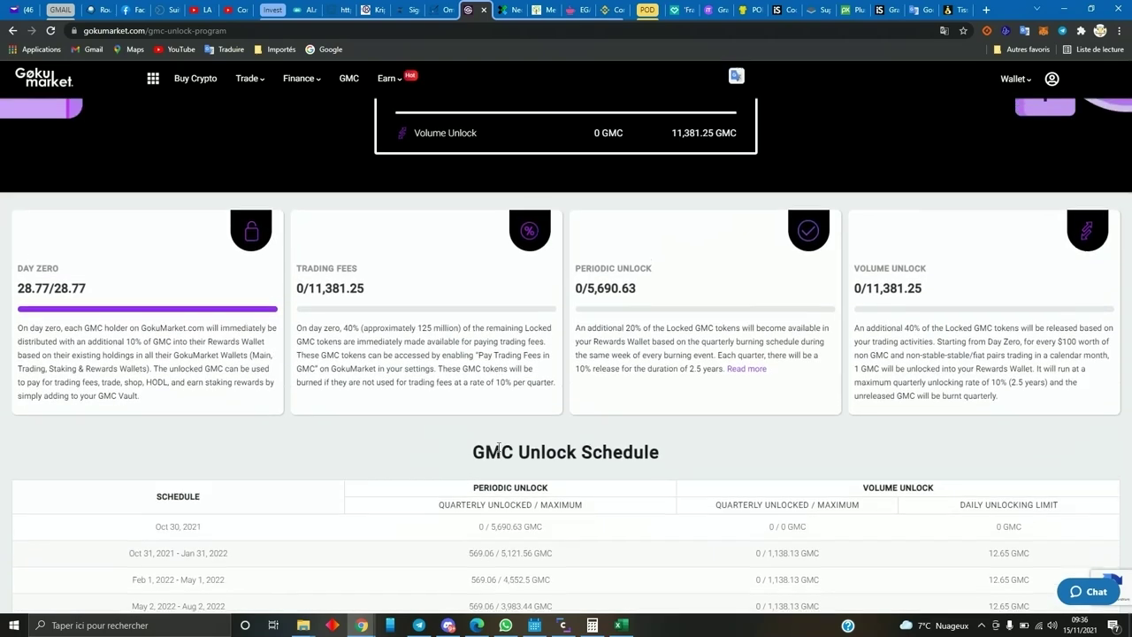
scroll(498, 448, up, 2)
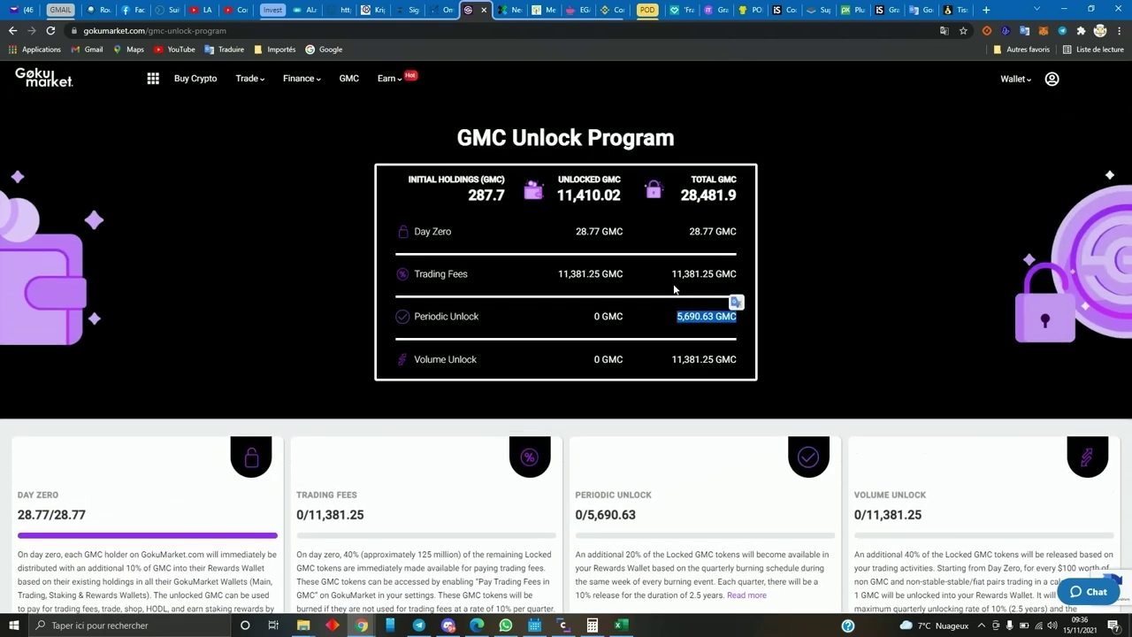
click(796, 333)
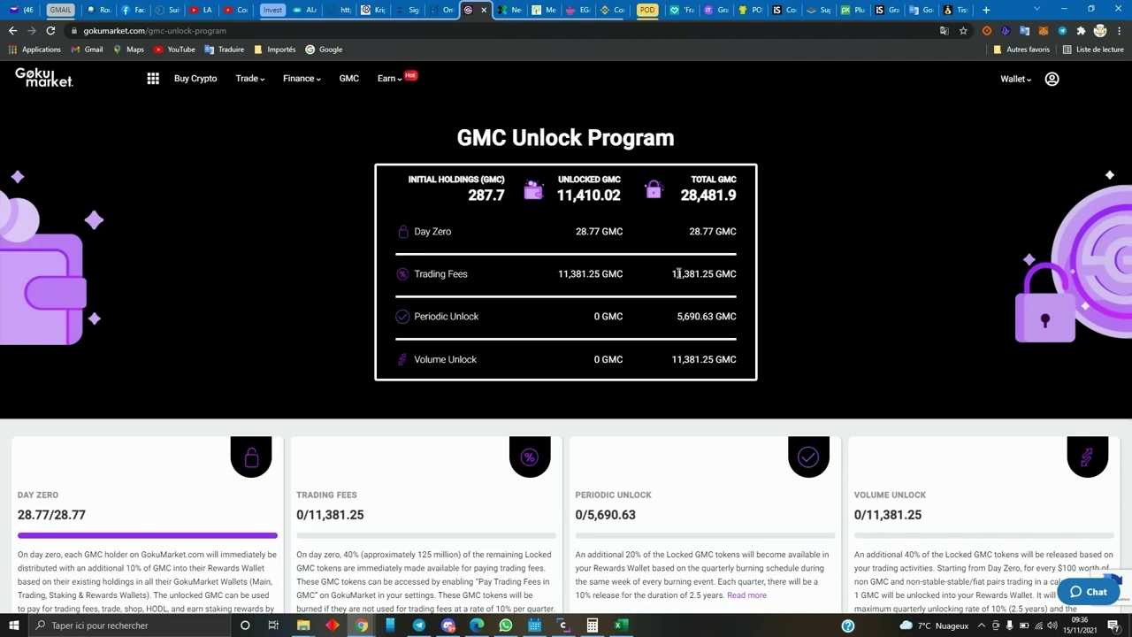
drag(669, 275, 744, 274)
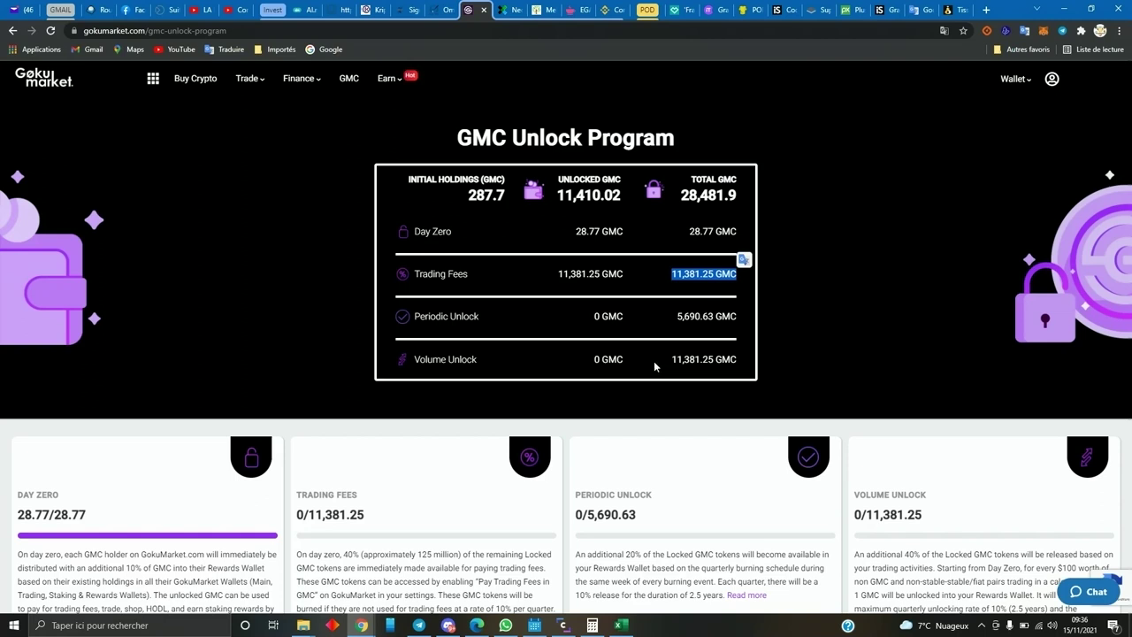
Check the quarterly volume unlock maximum for Oct 31, 2021 - Jan 31, 2022 in the unlock schedule.
mouse_move(250, 78)
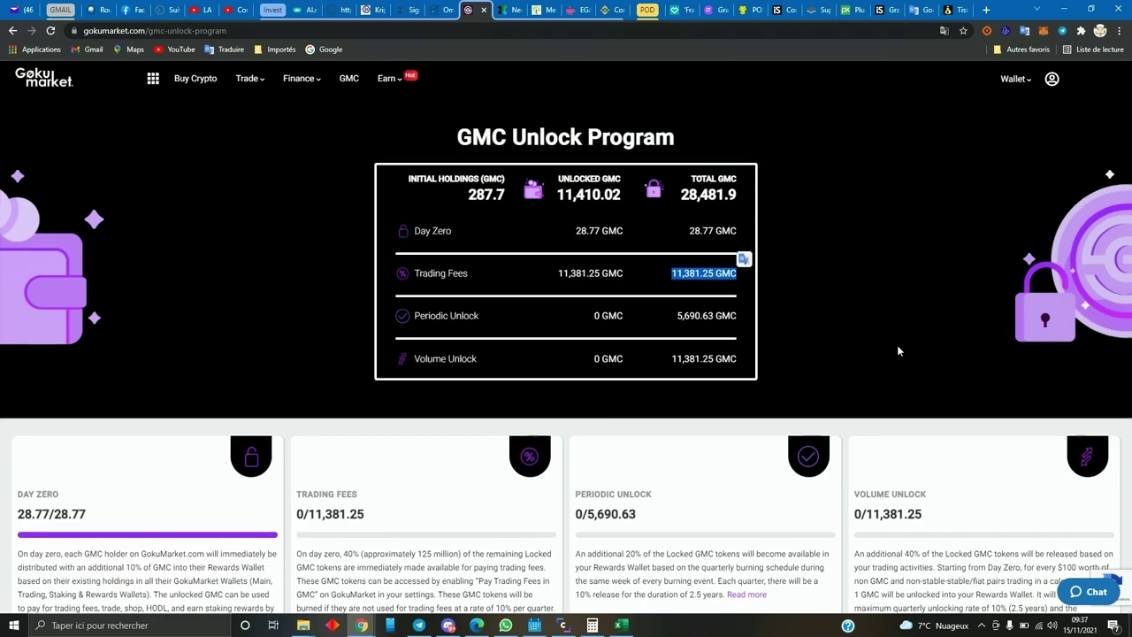
scroll(896, 345, down, 6)
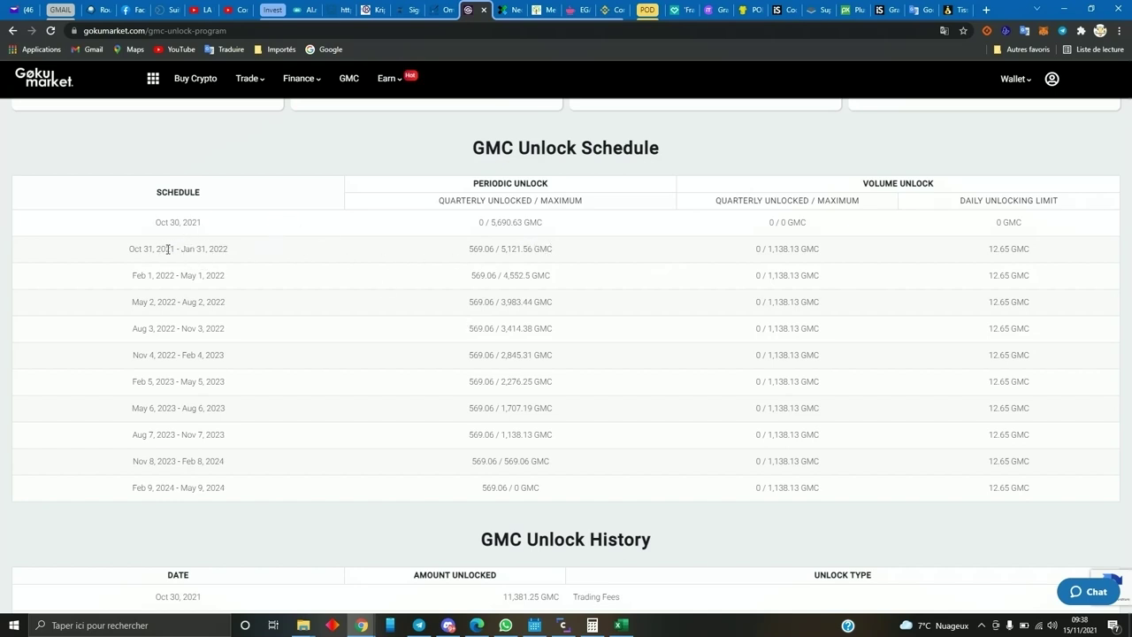
drag(767, 248, 802, 249)
scroll(679, 257, up, 4)
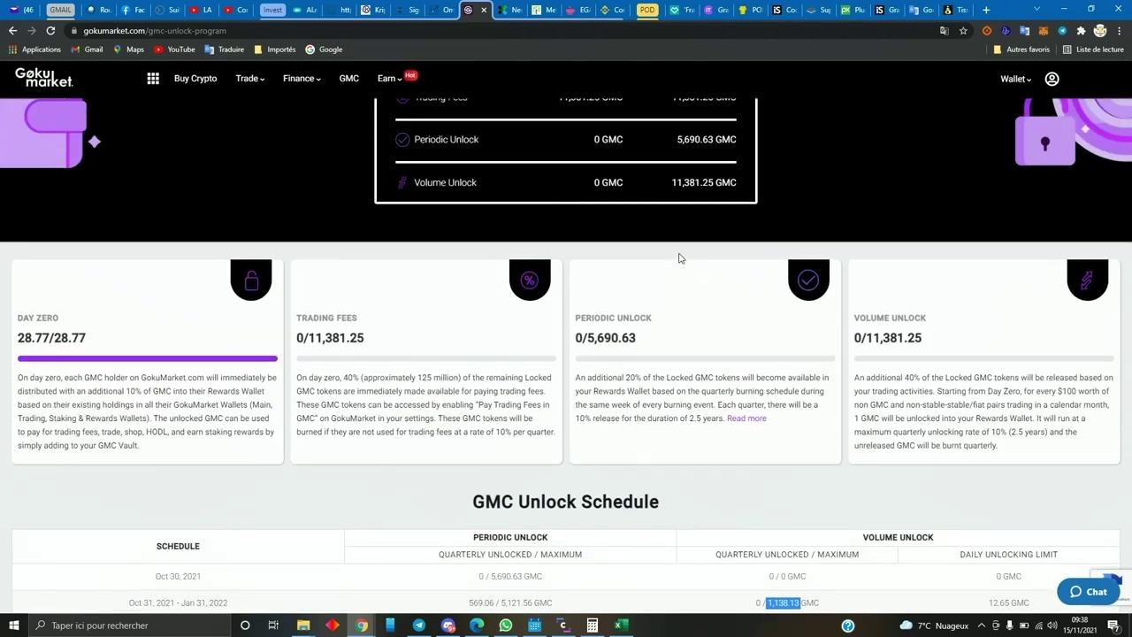
scroll(679, 258, up, 1)
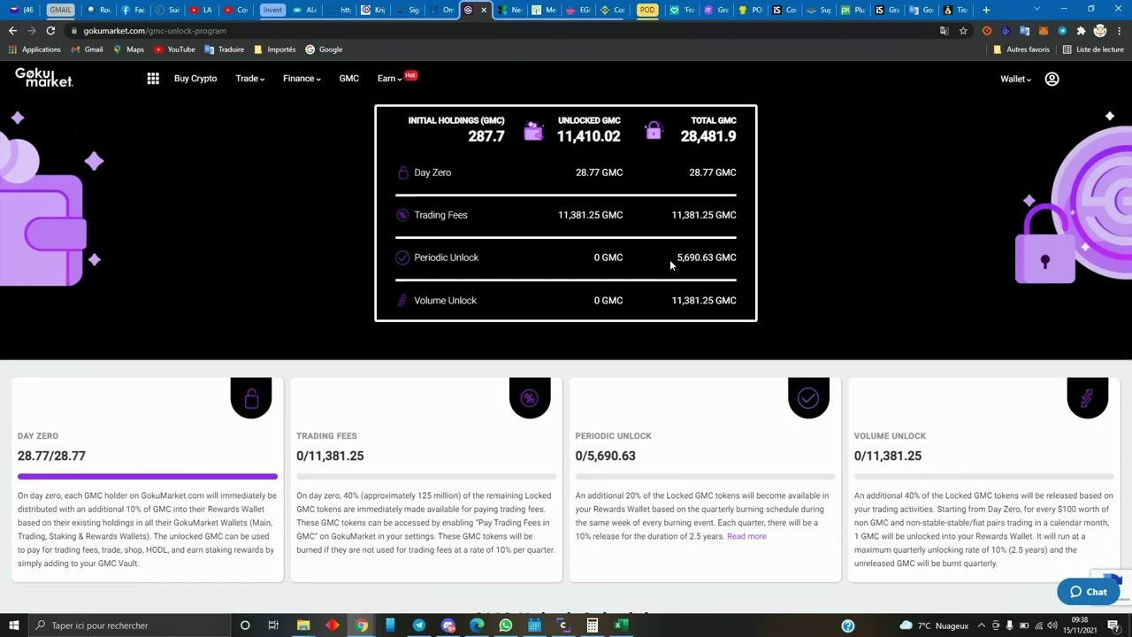
Compare the volume unlock total in the summary with the daily unlocking limit for Oct 31, 2021 - Jan 31, 2022.
scroll(719, 262, down, 5)
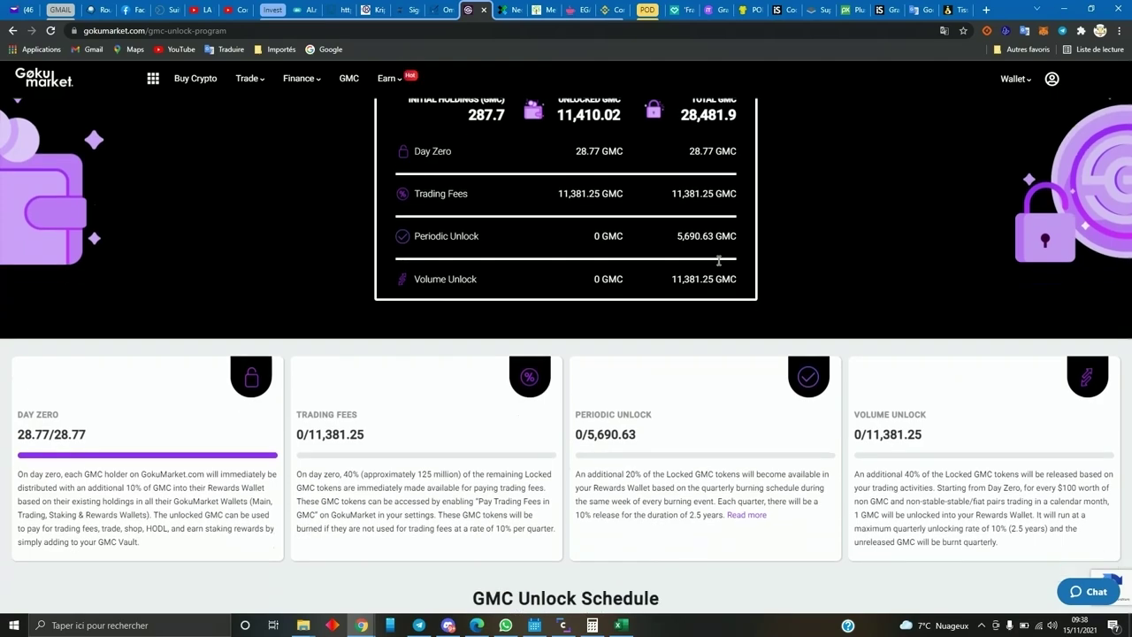
scroll(718, 263, up, 5)
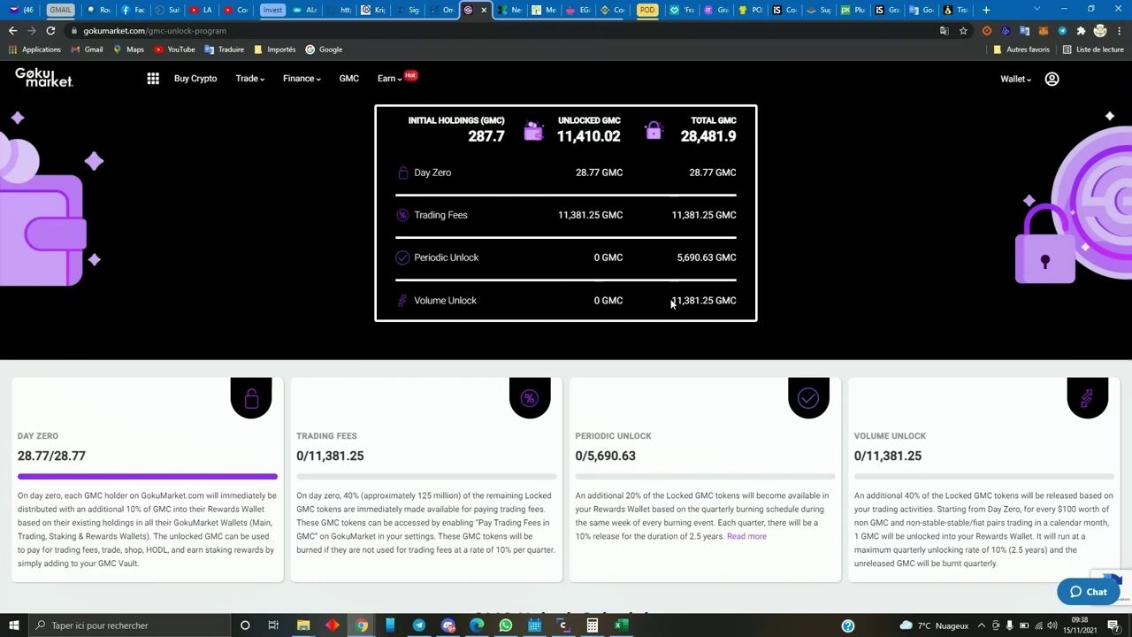
drag(672, 301, 724, 294)
scroll(675, 316, down, 5)
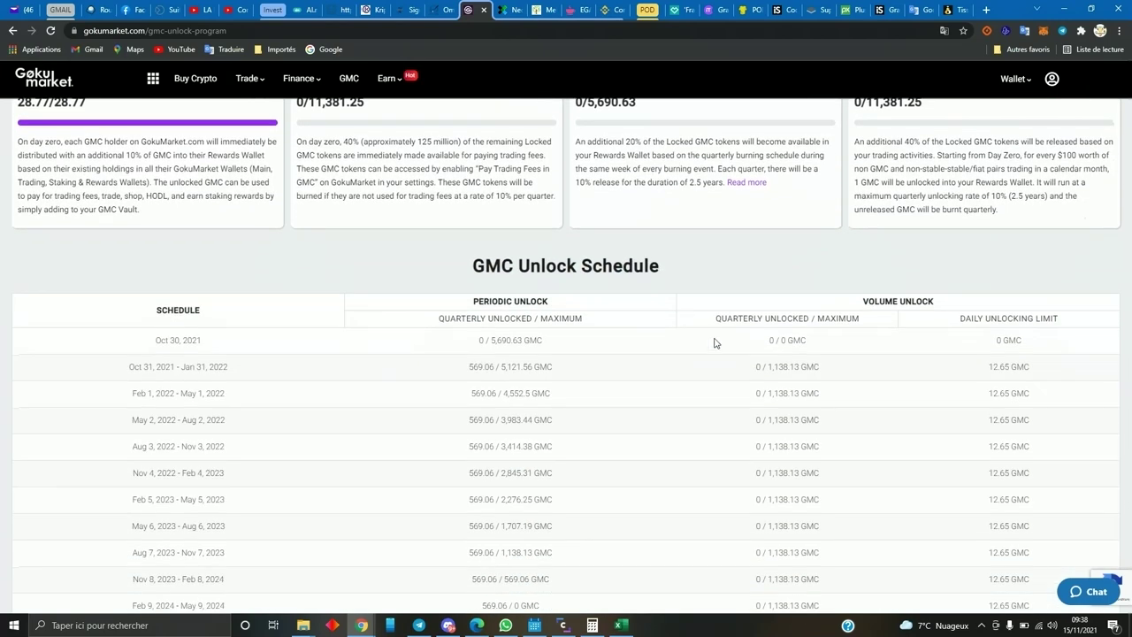
scroll(728, 377, down, 3)
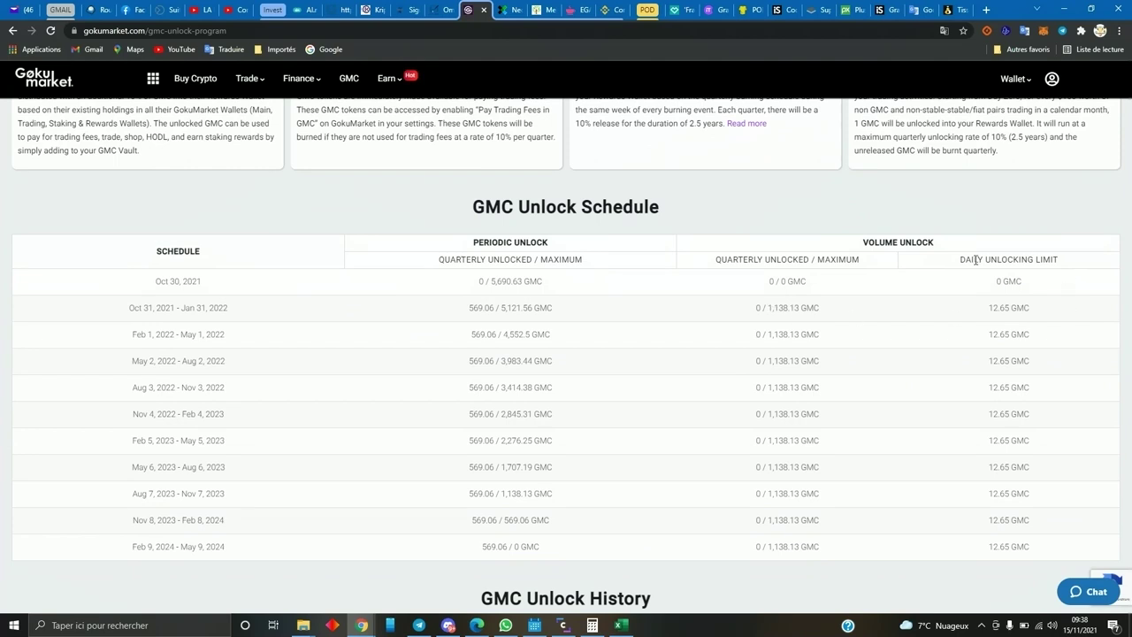
drag(989, 308, 1010, 306)
click(986, 311)
drag(988, 309, 1010, 311)
click(916, 312)
scroll(404, 363, up, 5)
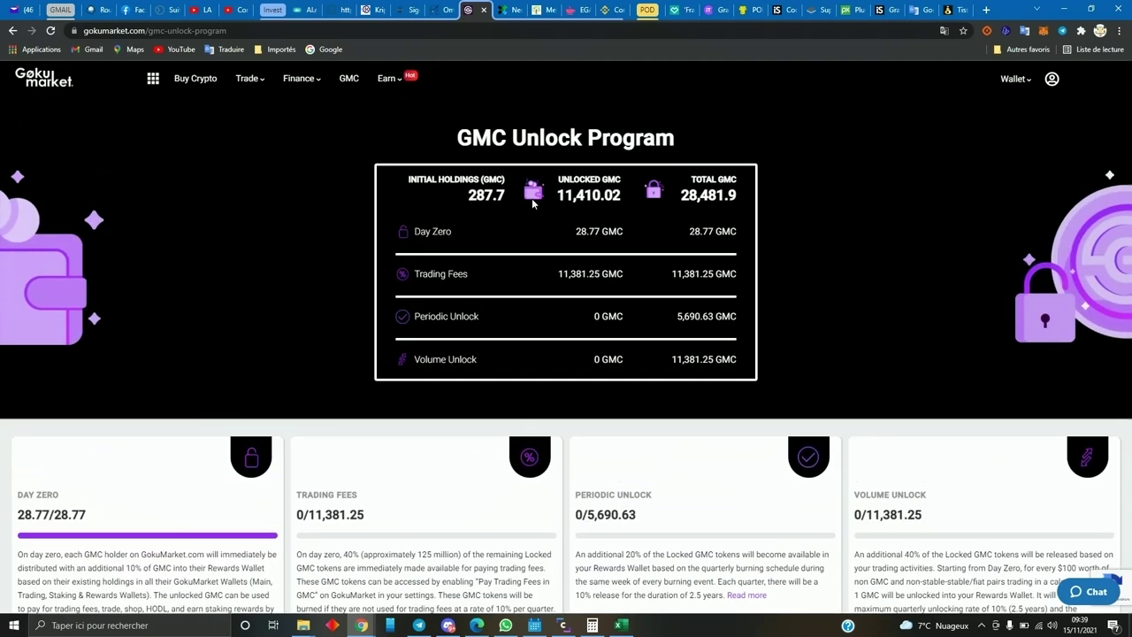
Open the wallet overview and check the GMC balance remaining in the Rewards wallet.
click(1011, 80)
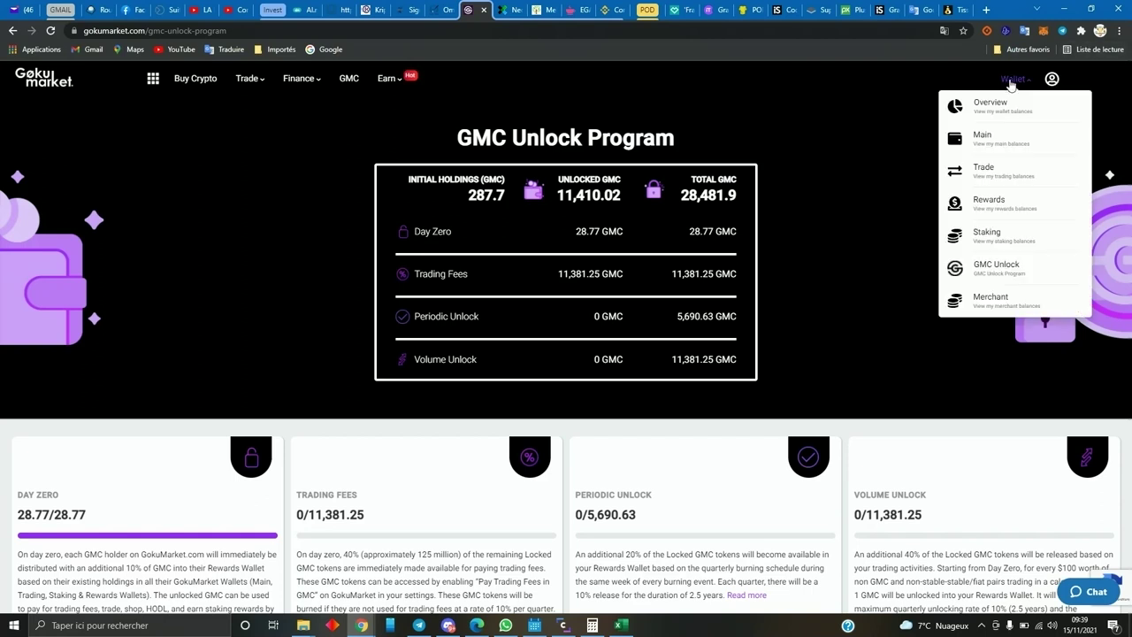
click(999, 107)
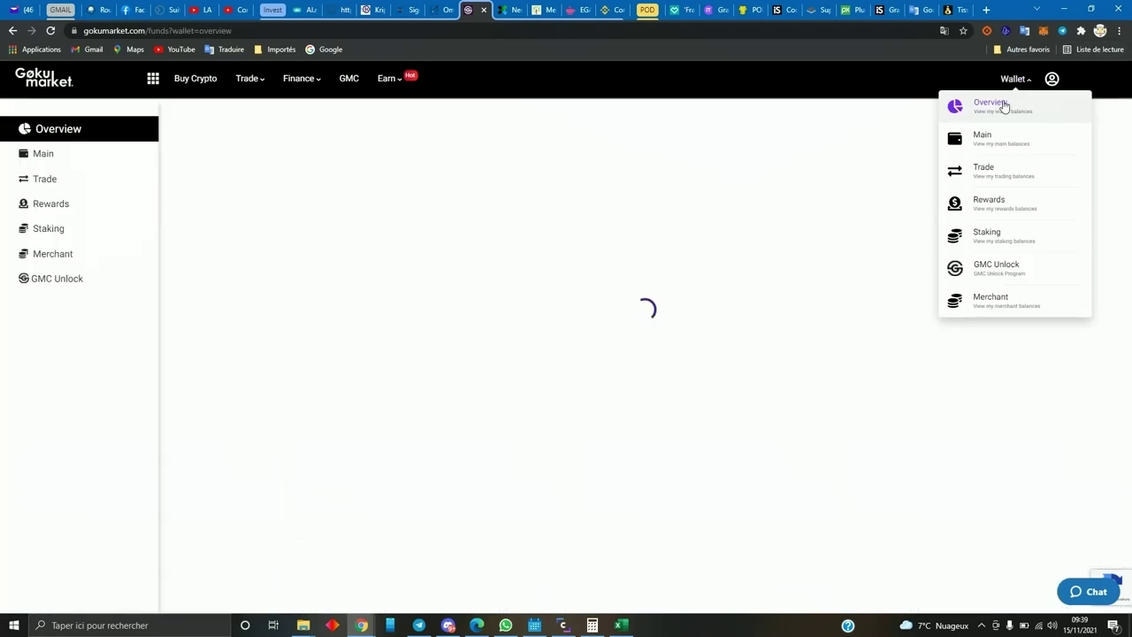
click(40, 206)
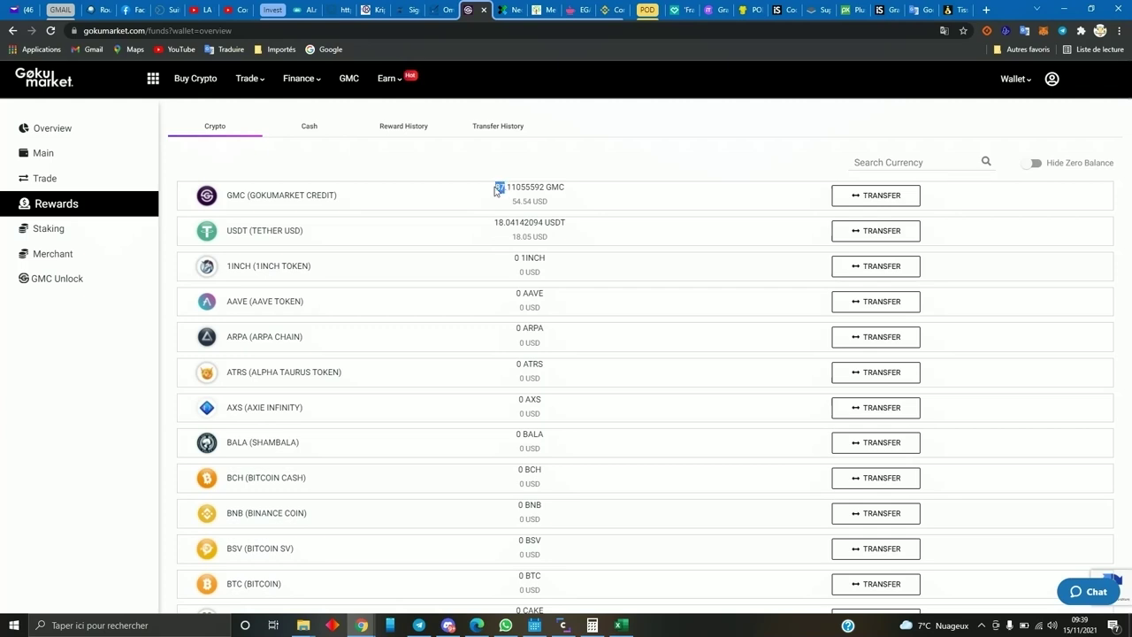
drag(505, 187, 494, 187)
Open the GokuMarket shopping site and look through its top brands and gift cards.
mouse_move(154, 81)
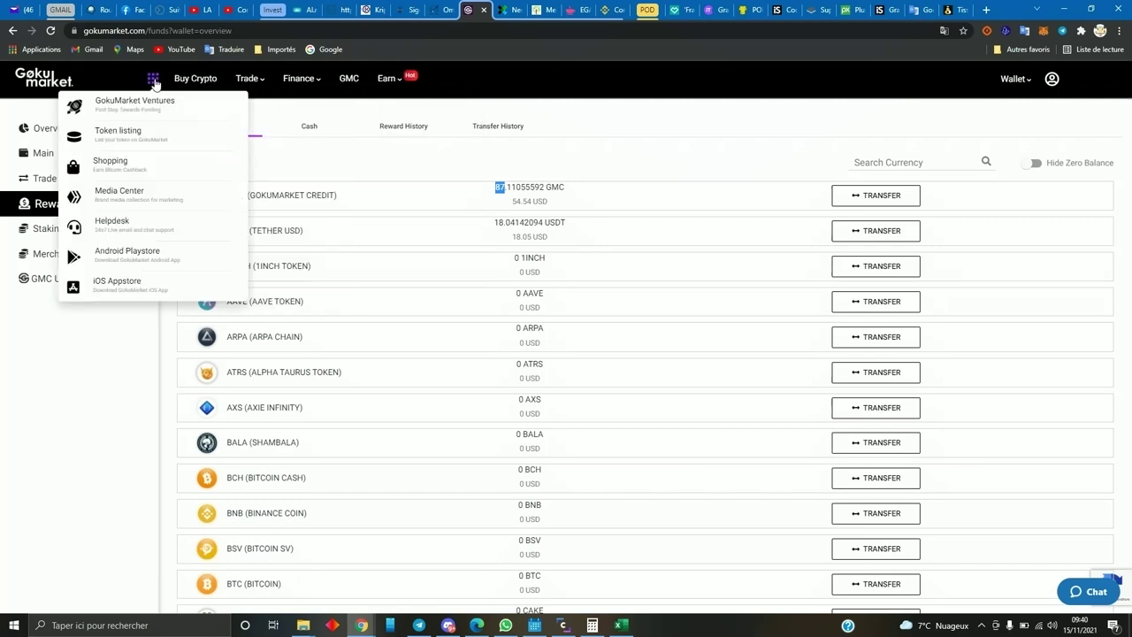
click(122, 174)
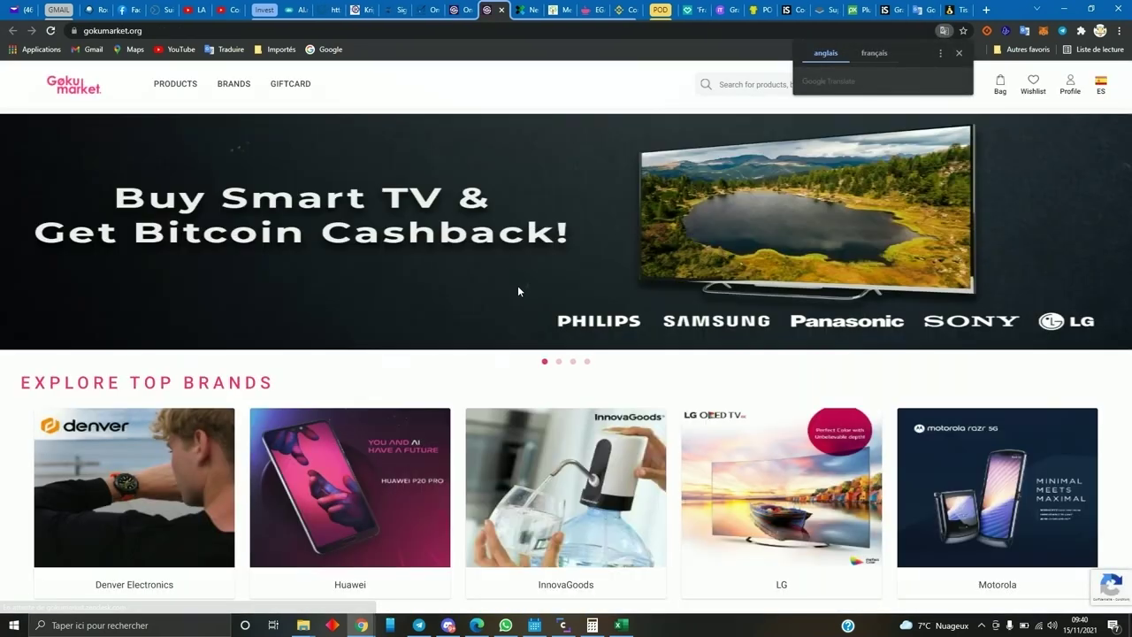
scroll(513, 286, down, 2)
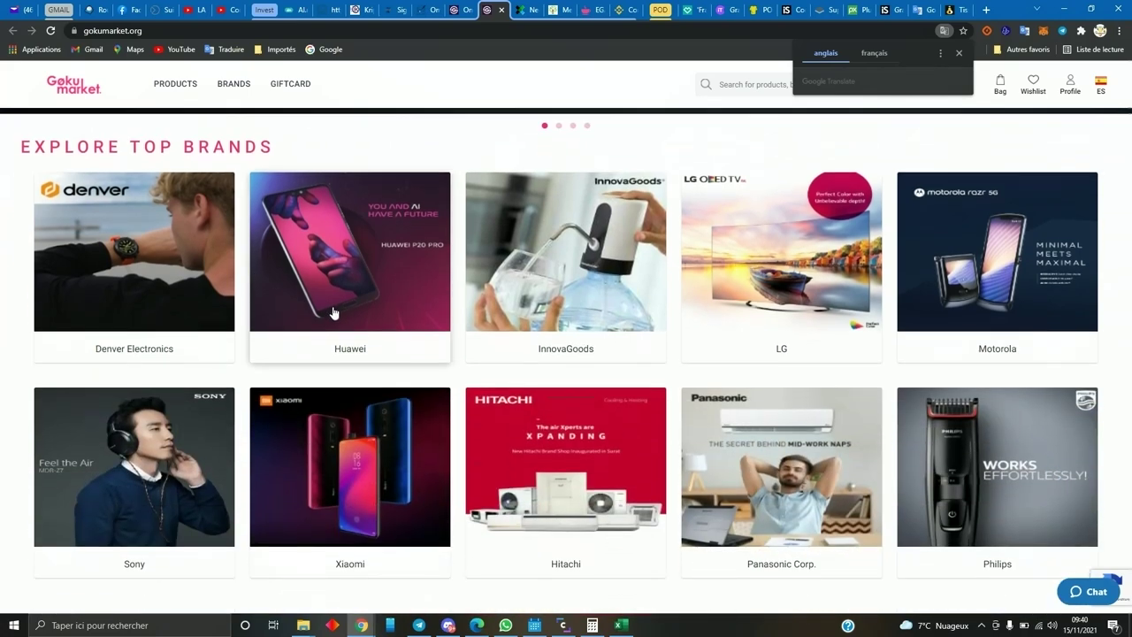
scroll(333, 313, down, 5)
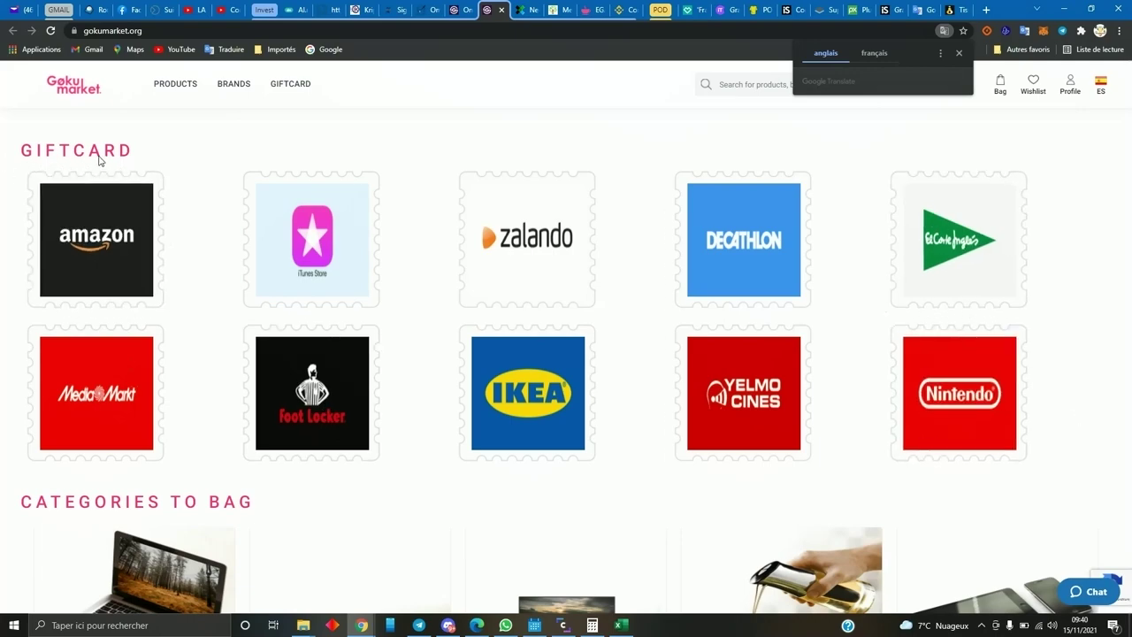
Look through the shop's product categories and compare them with the gift card section on the home page.
scroll(192, 255, down, 4)
scroll(192, 258, down, 4)
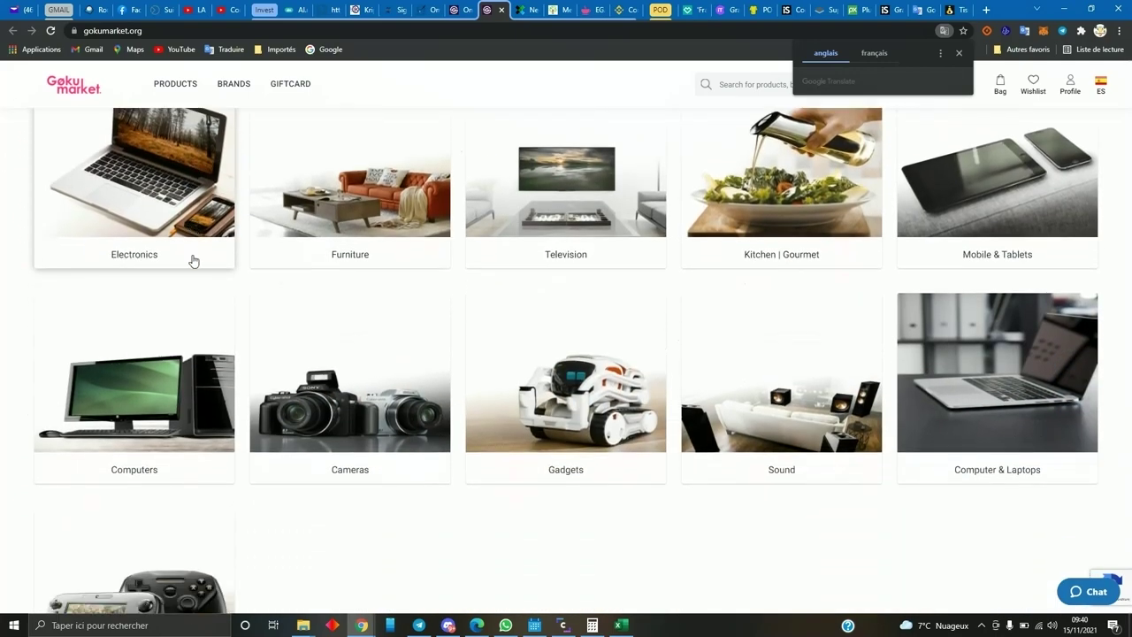
scroll(283, 371, up, 8)
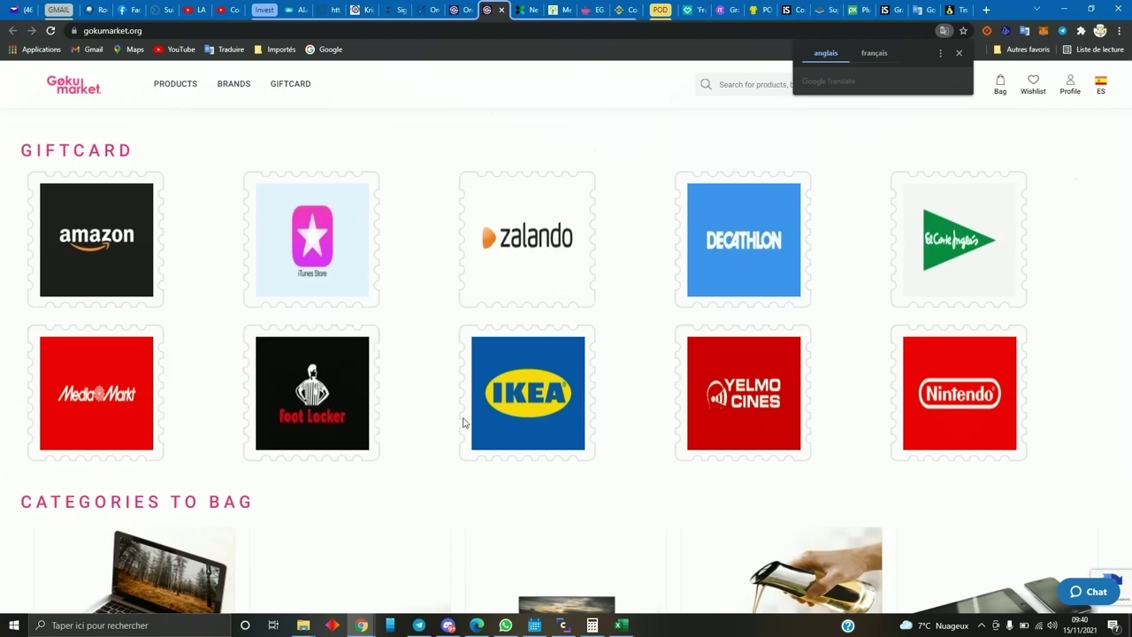
scroll(225, 339, up, 1)
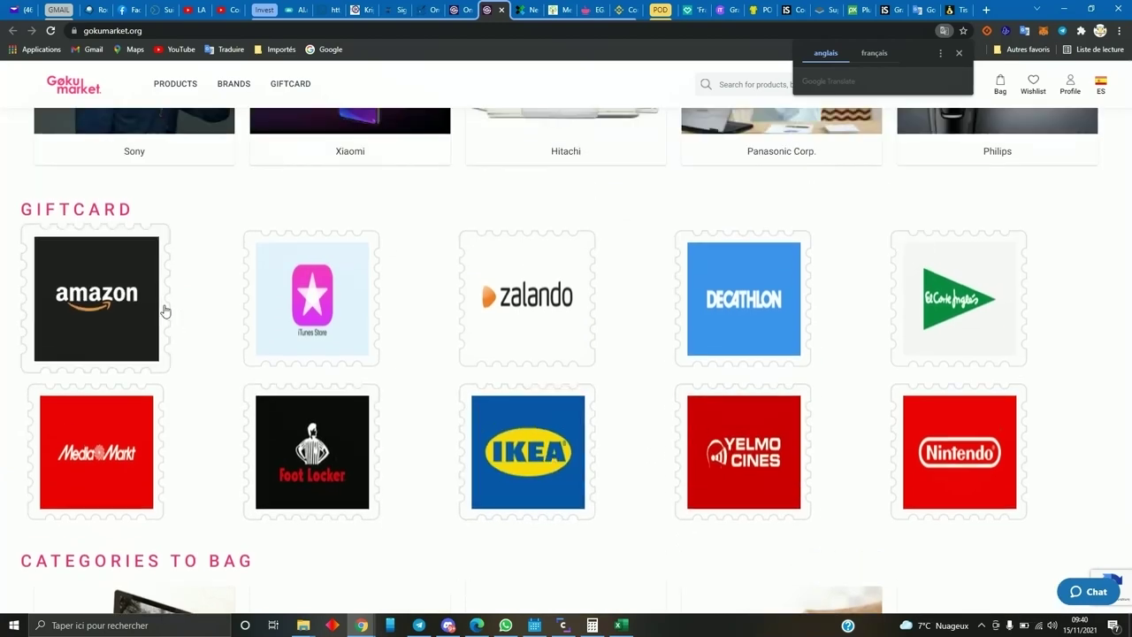
Open the shop's gift card catalogue and browse the cards on all three pages.
click(285, 88)
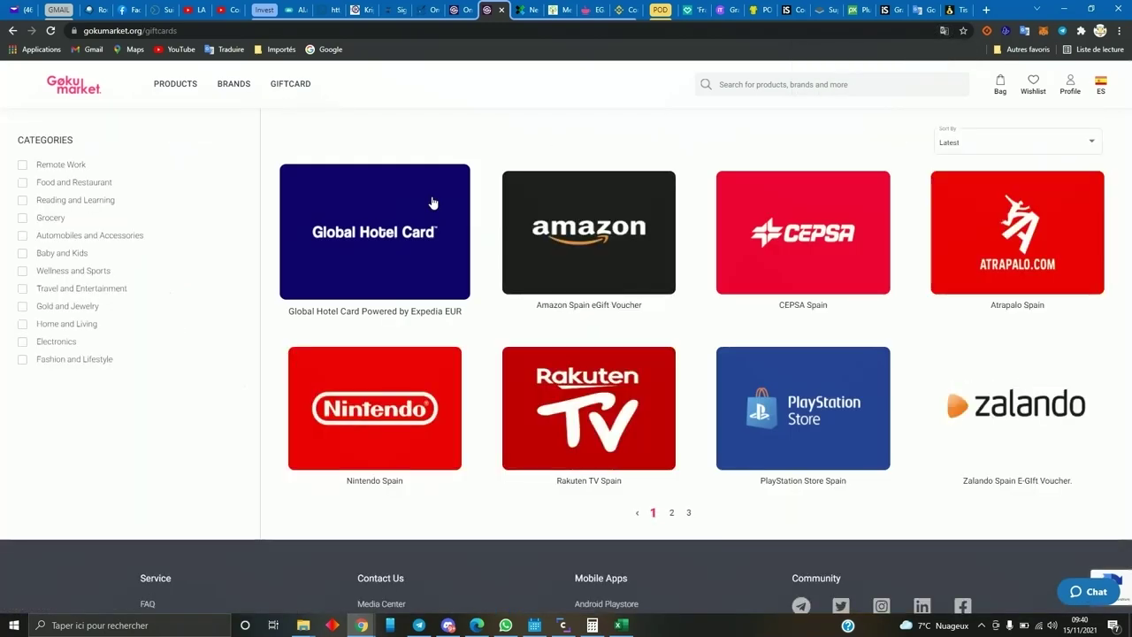
click(689, 515)
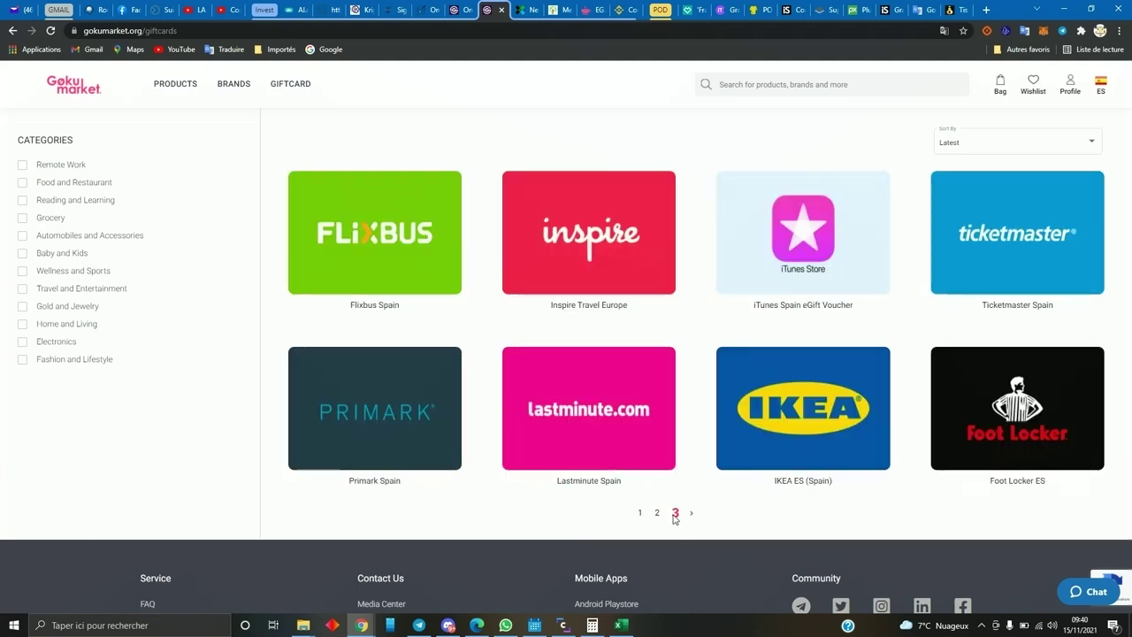
click(658, 514)
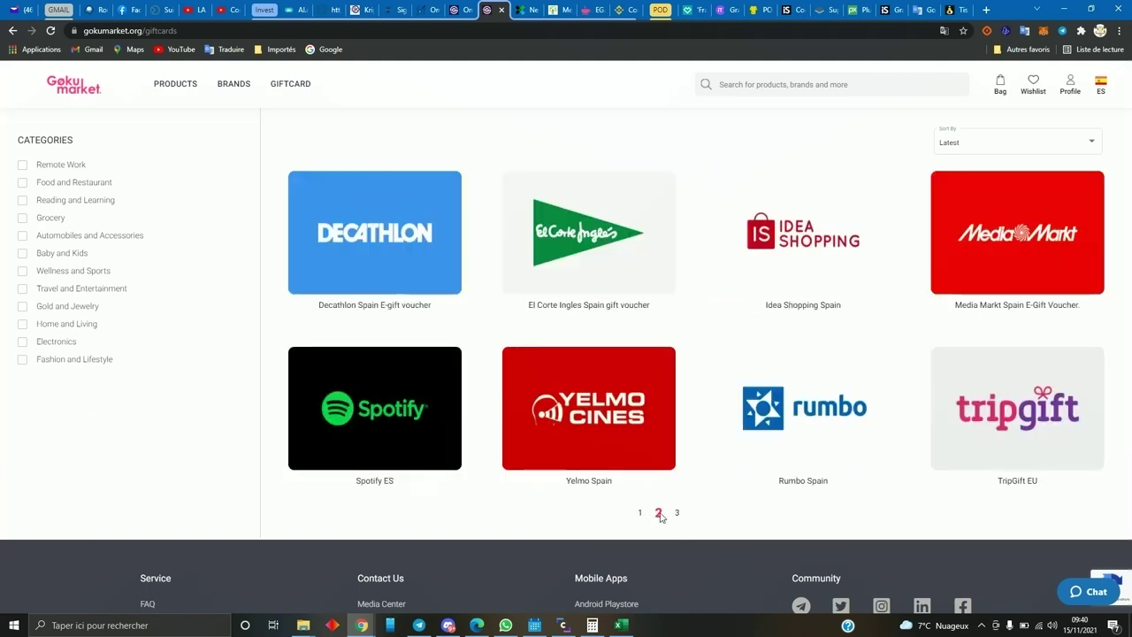
click(678, 514)
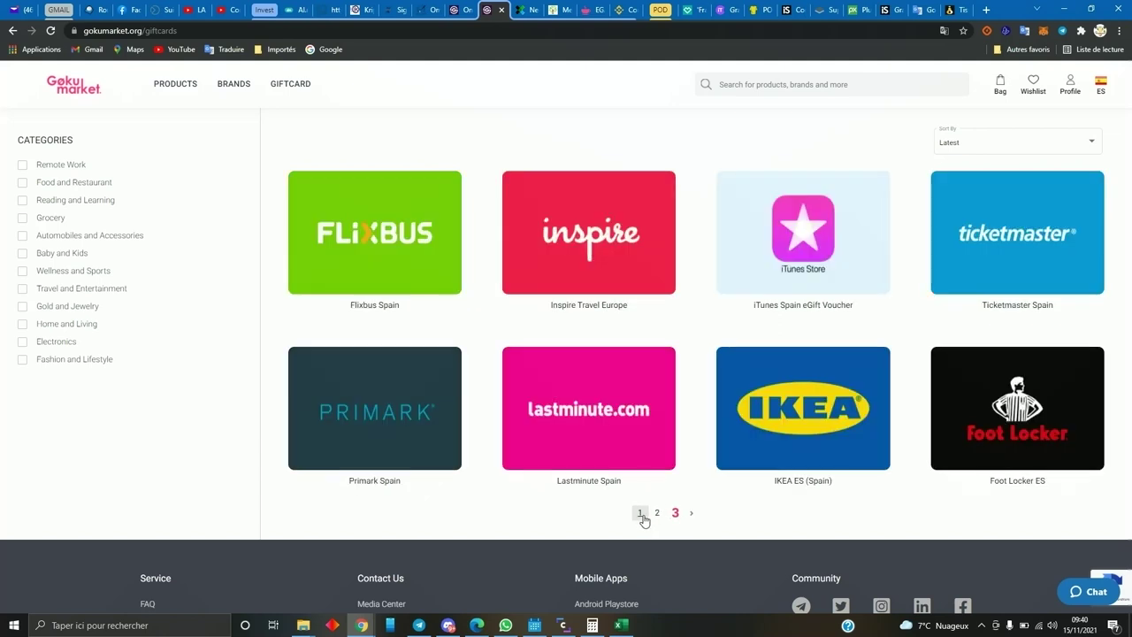
click(641, 515)
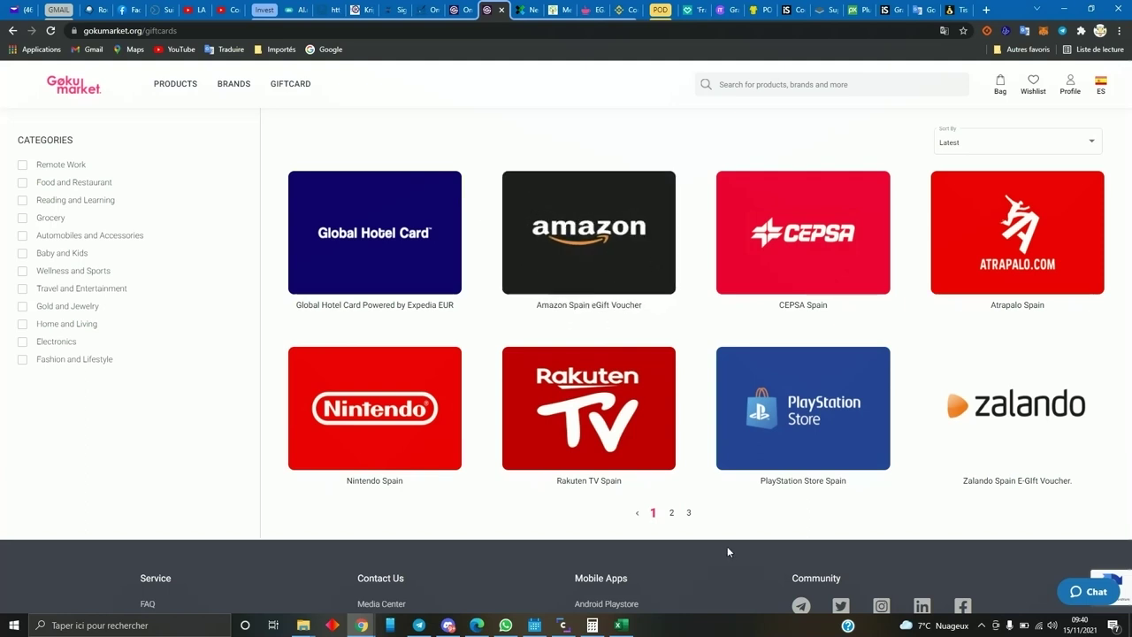
click(671, 513)
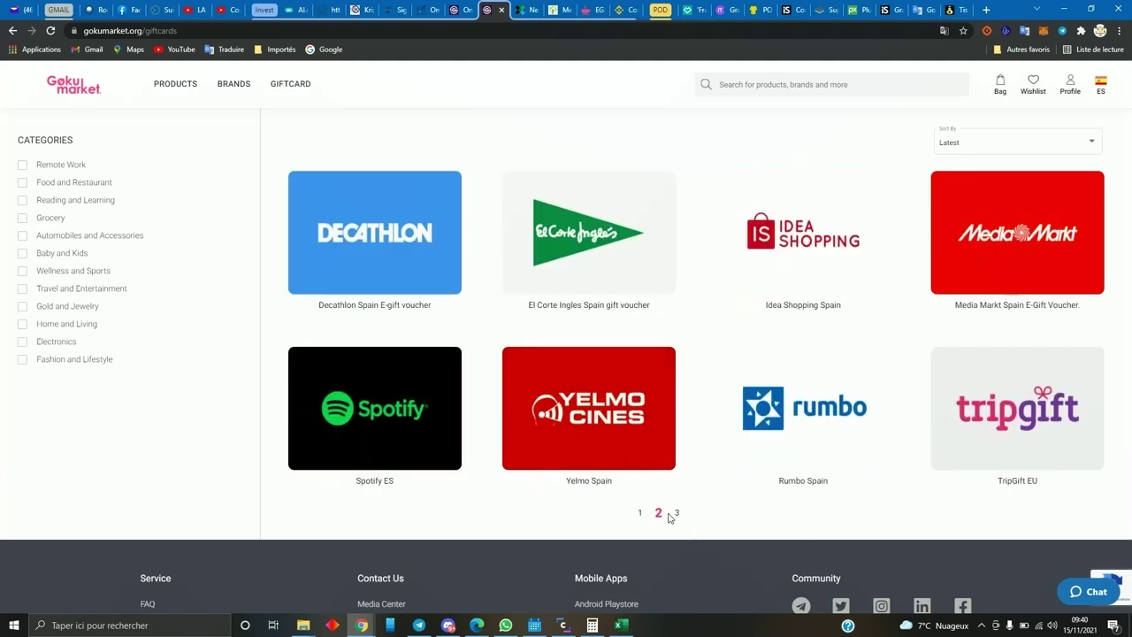
click(675, 514)
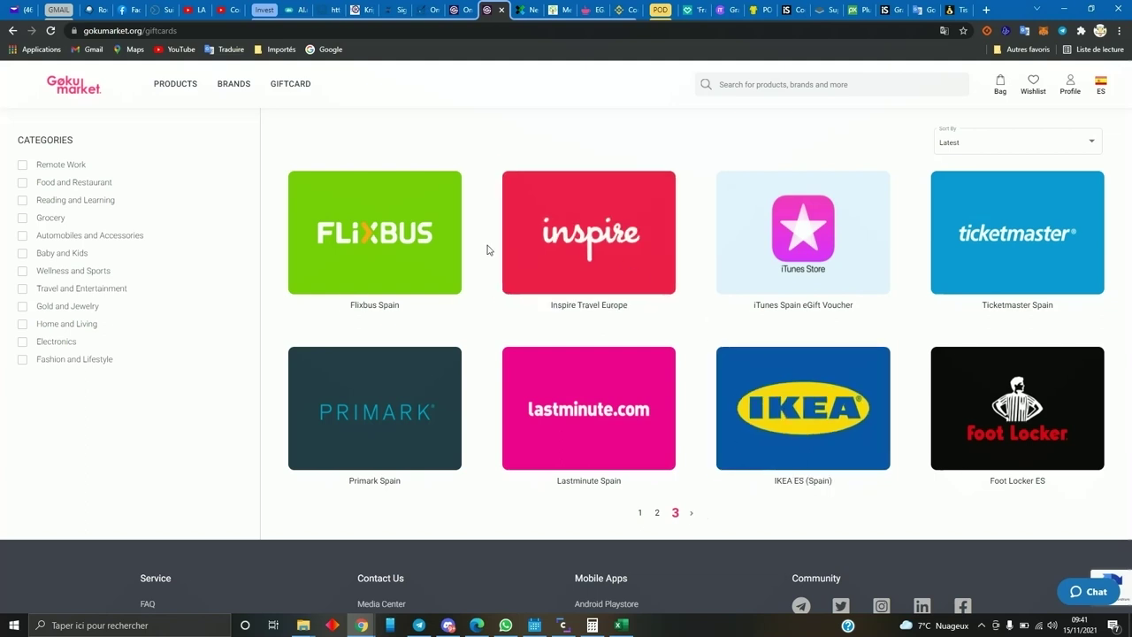
Open the Amazon Spain eGift Voucher from the first catalogue page and check its available EUR prices.
click(635, 518)
click(581, 214)
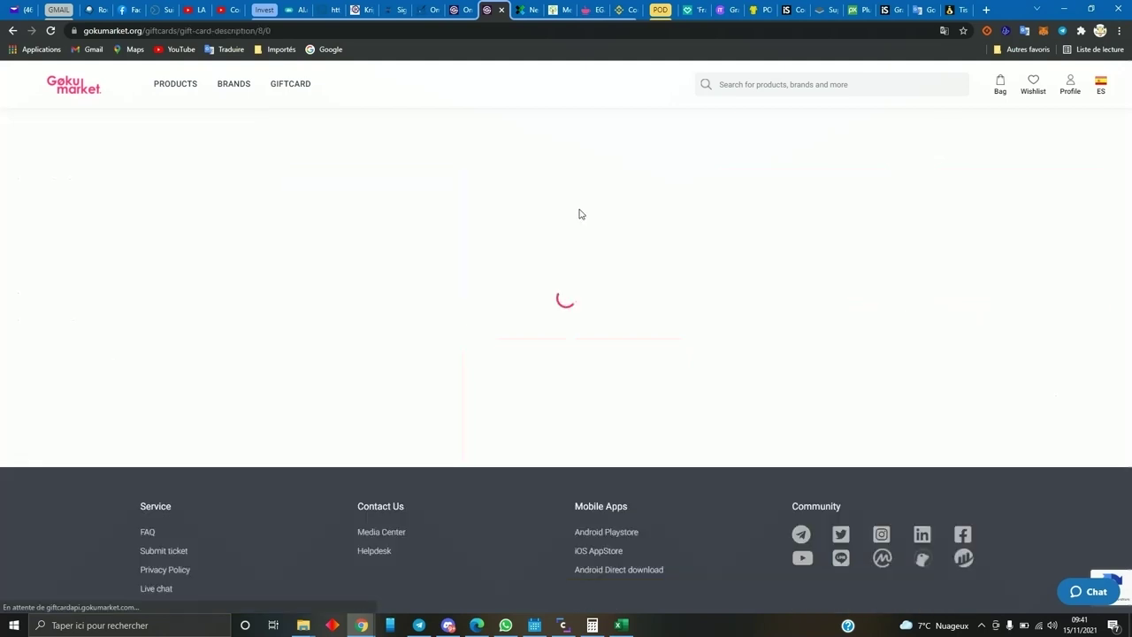
click(67, 375)
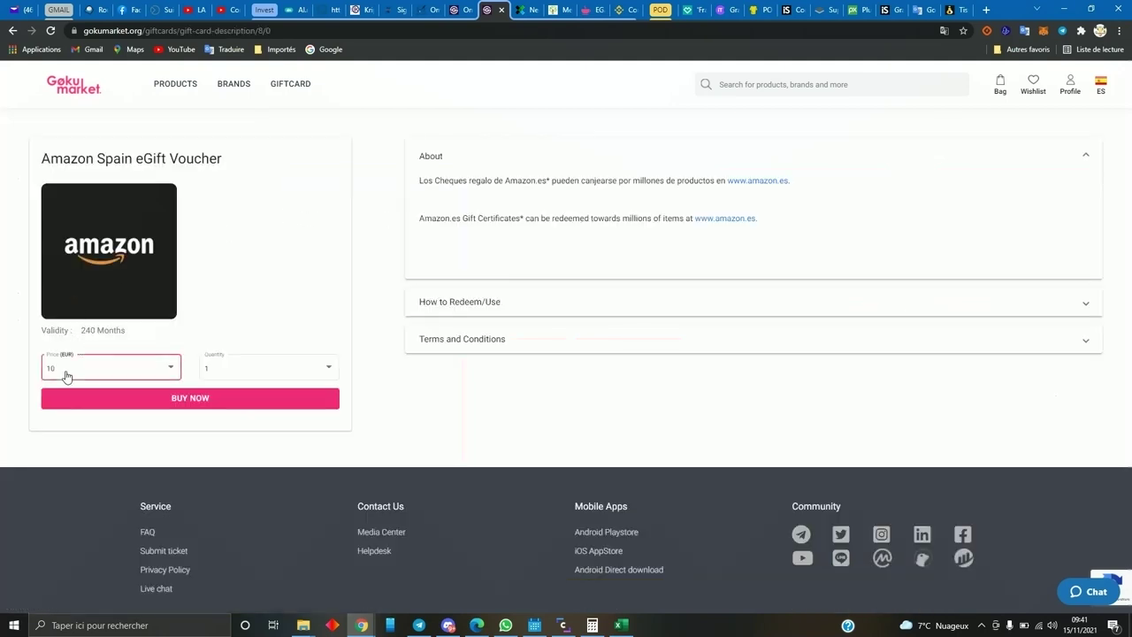
click(148, 371)
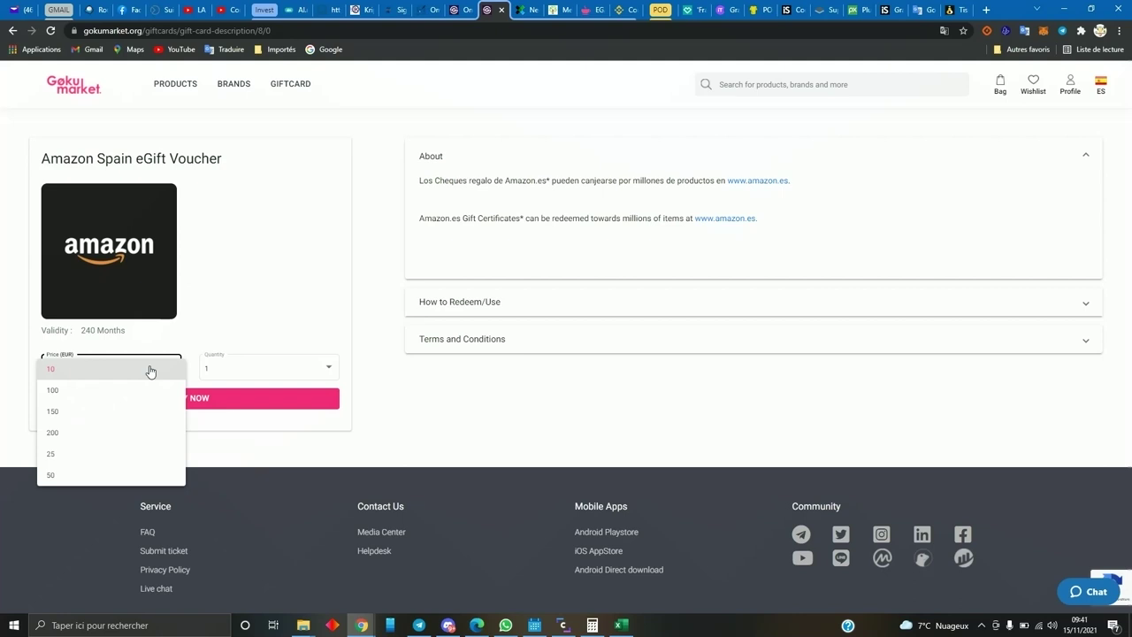
click(268, 254)
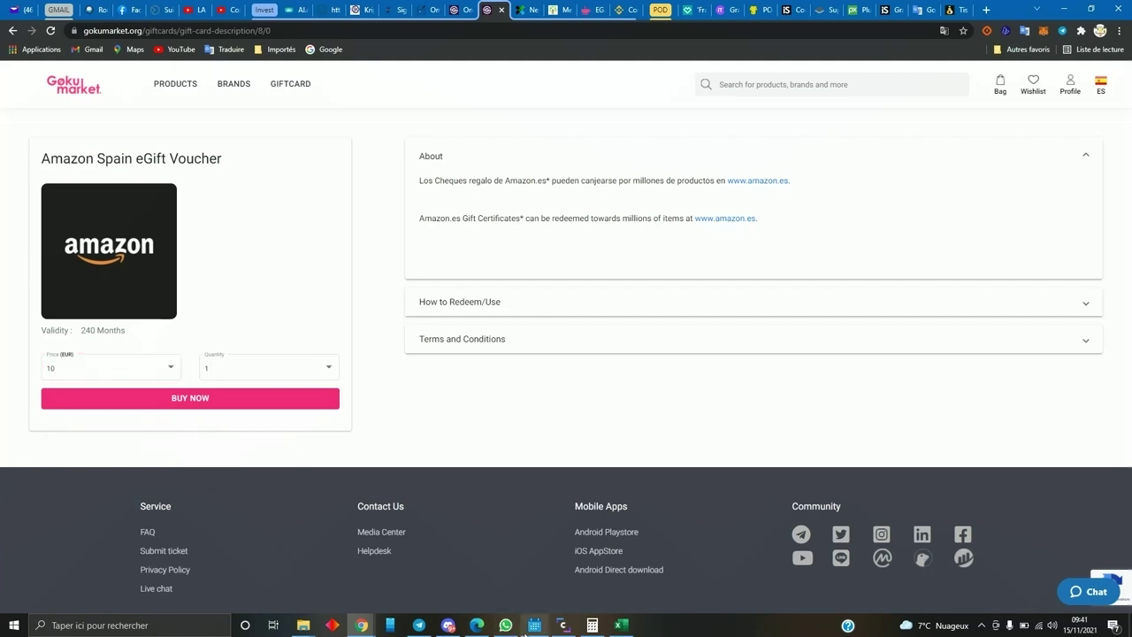
Switch to the Calculator and work out 10 divided by 0,63 and 87 divided by 17.
click(592, 626)
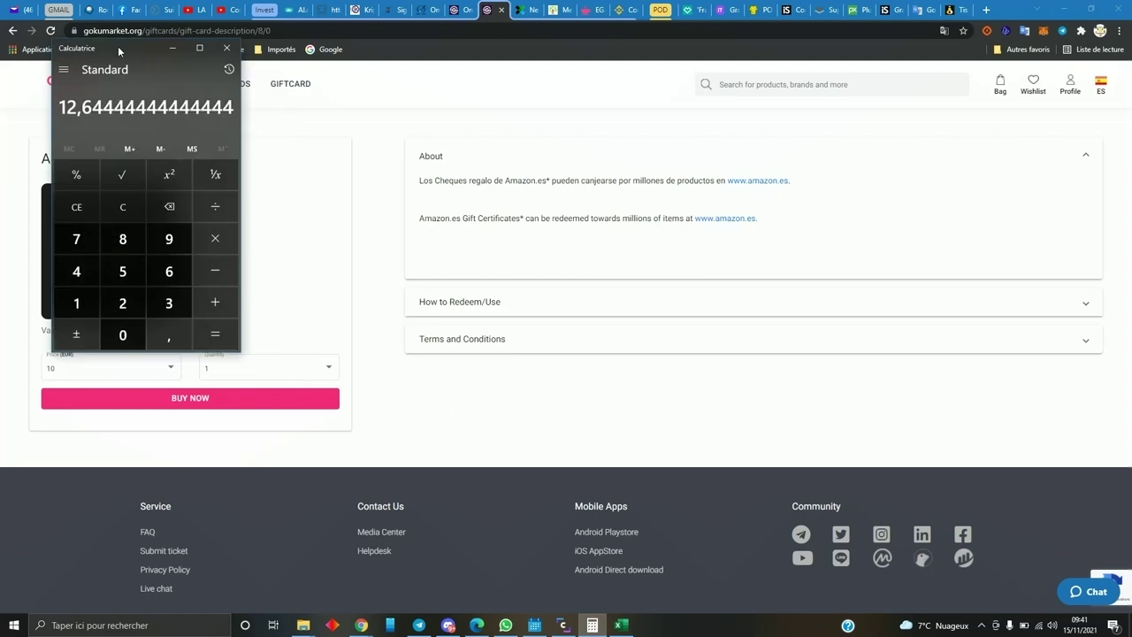
text(10/0,63)
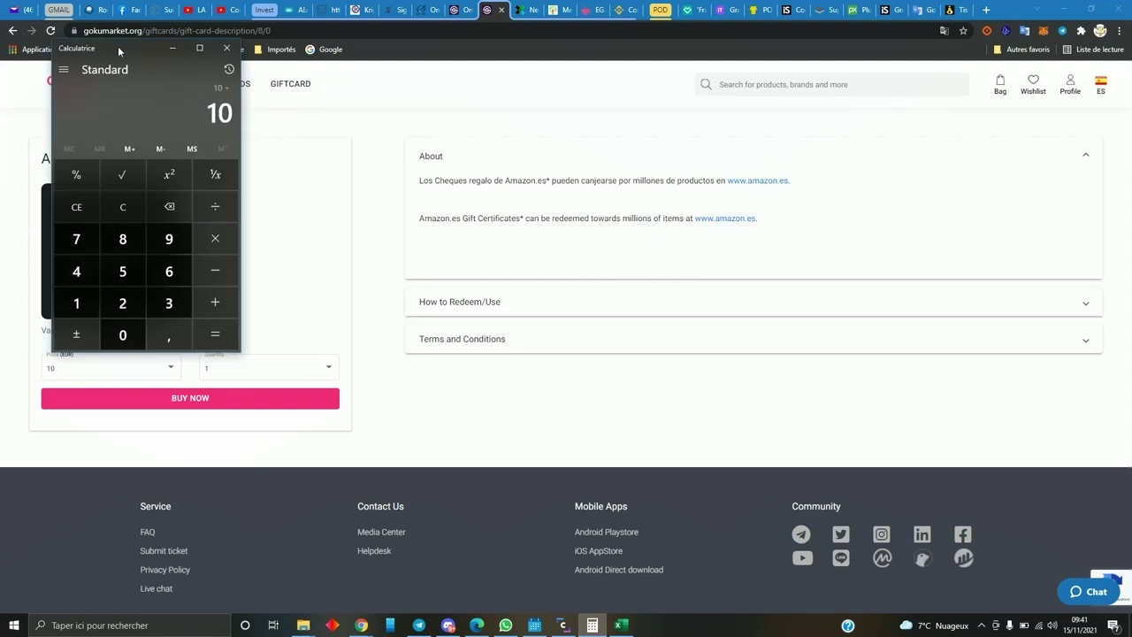
key(Return)
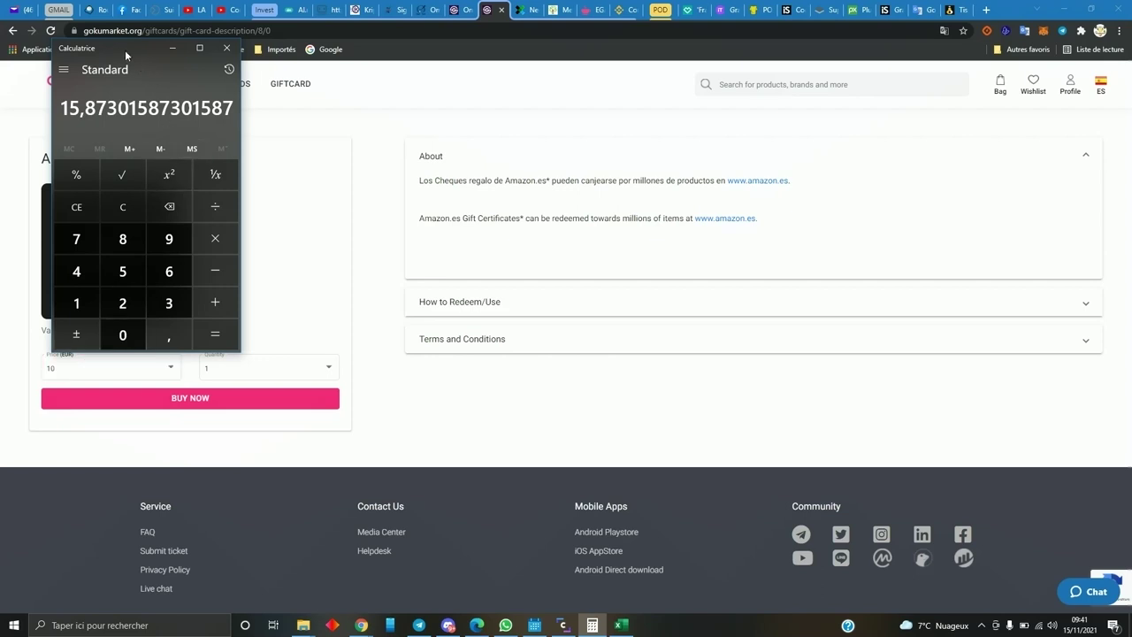
text(87)
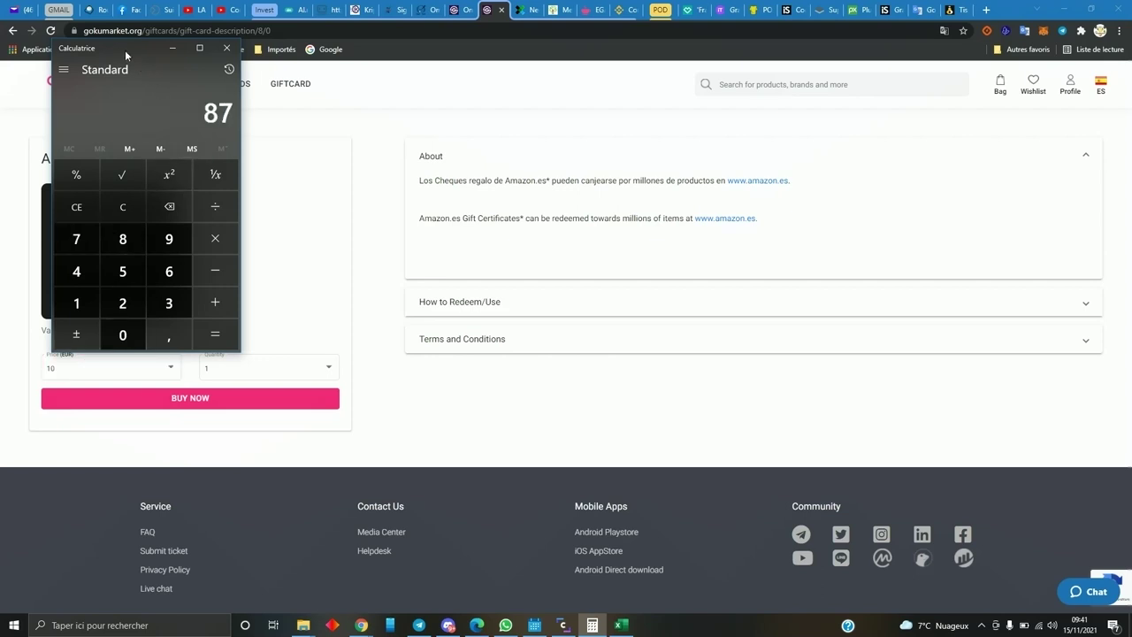
key(slash)
text(17)
key(Return)
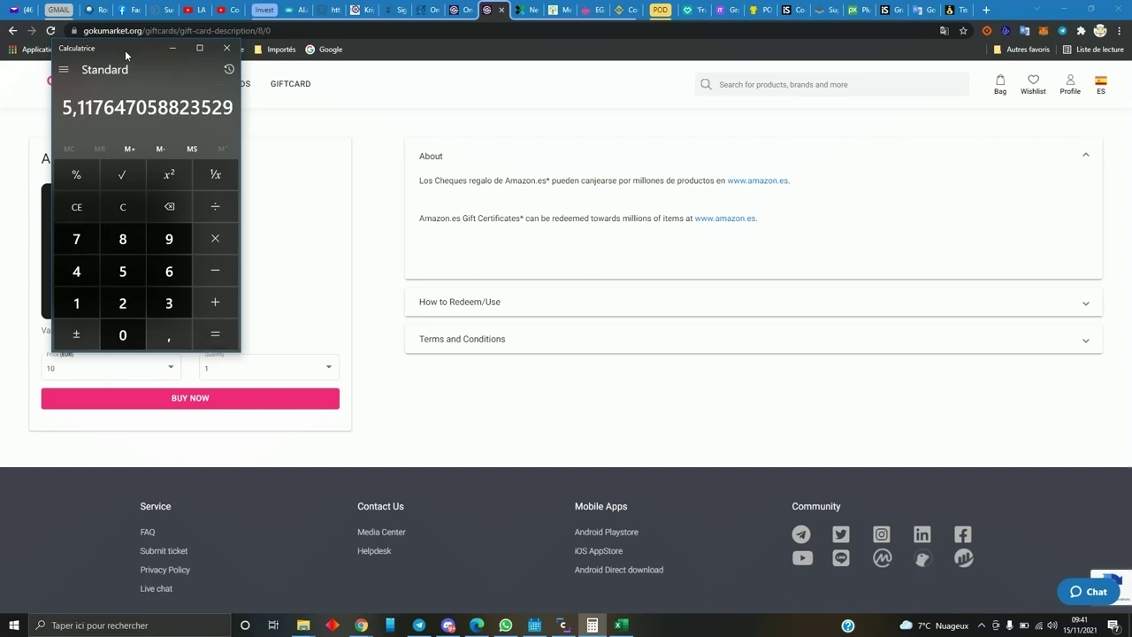
Back on the voucher page, set the Amazon voucher's price to 50 EUR and start buying it.
click(278, 233)
click(169, 380)
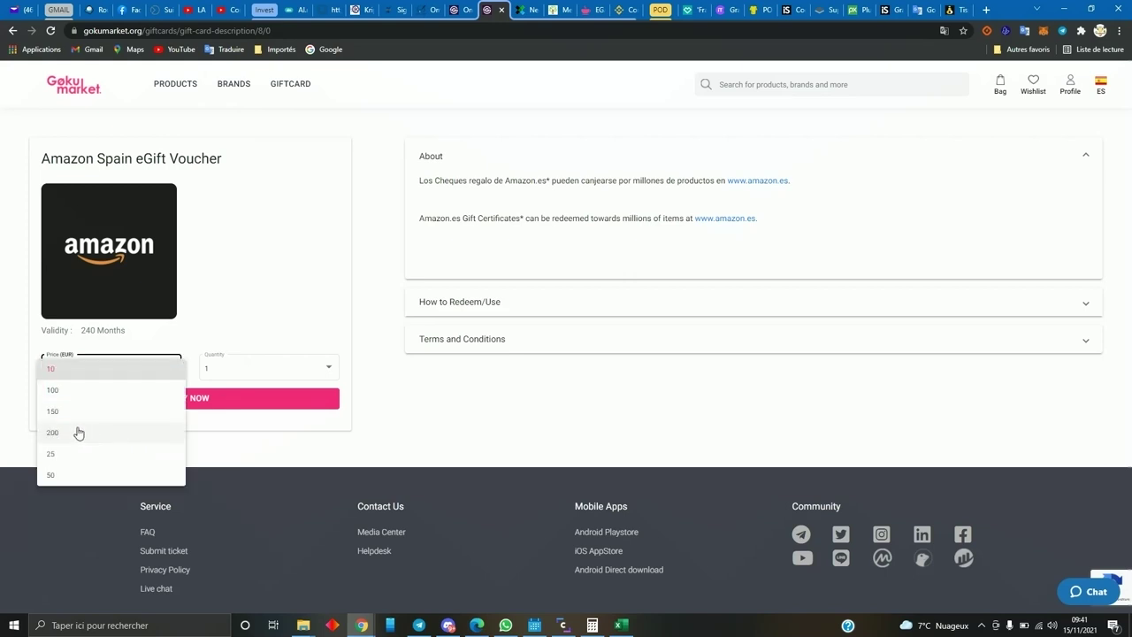
click(55, 474)
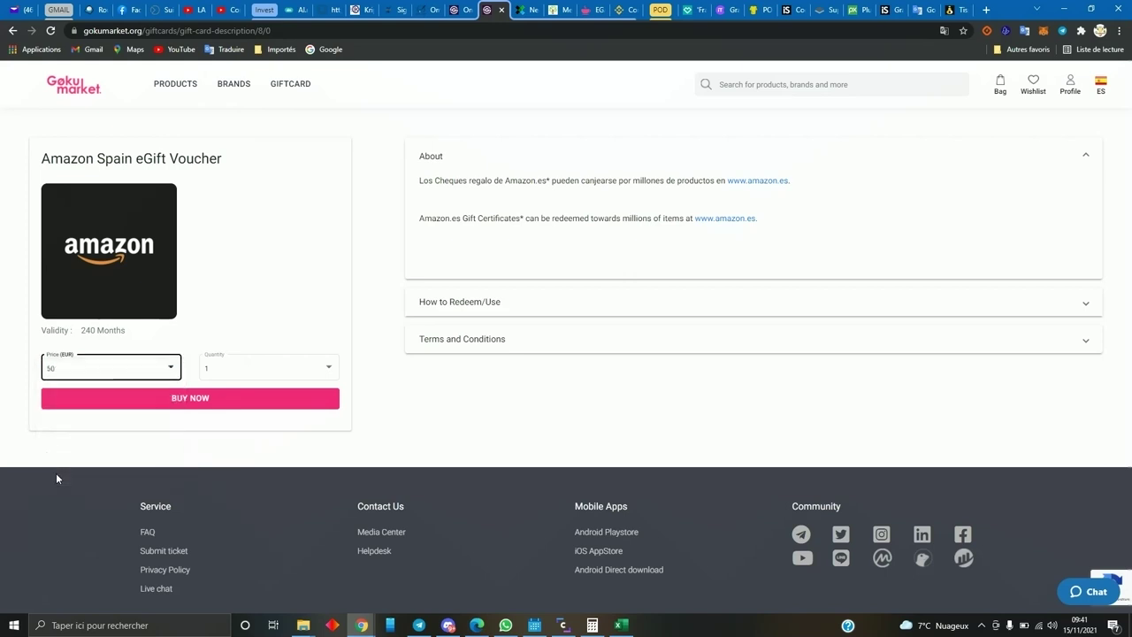
click(177, 399)
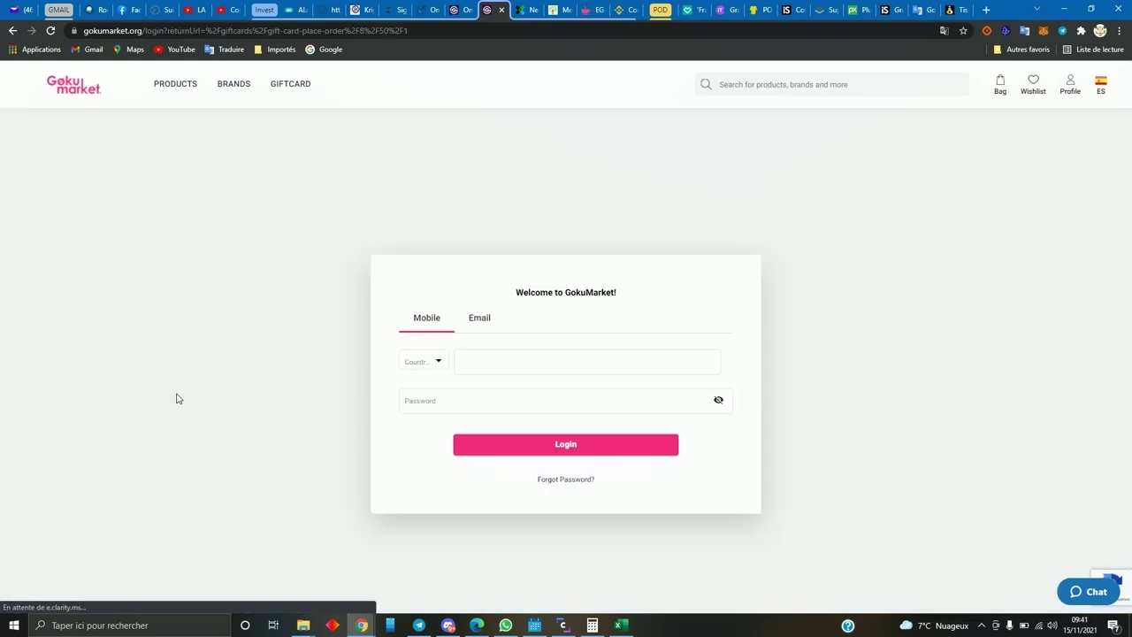
Change the shop's login form to e-mail sign-in and close the shopping site without logging in.
click(433, 395)
click(494, 365)
click(484, 322)
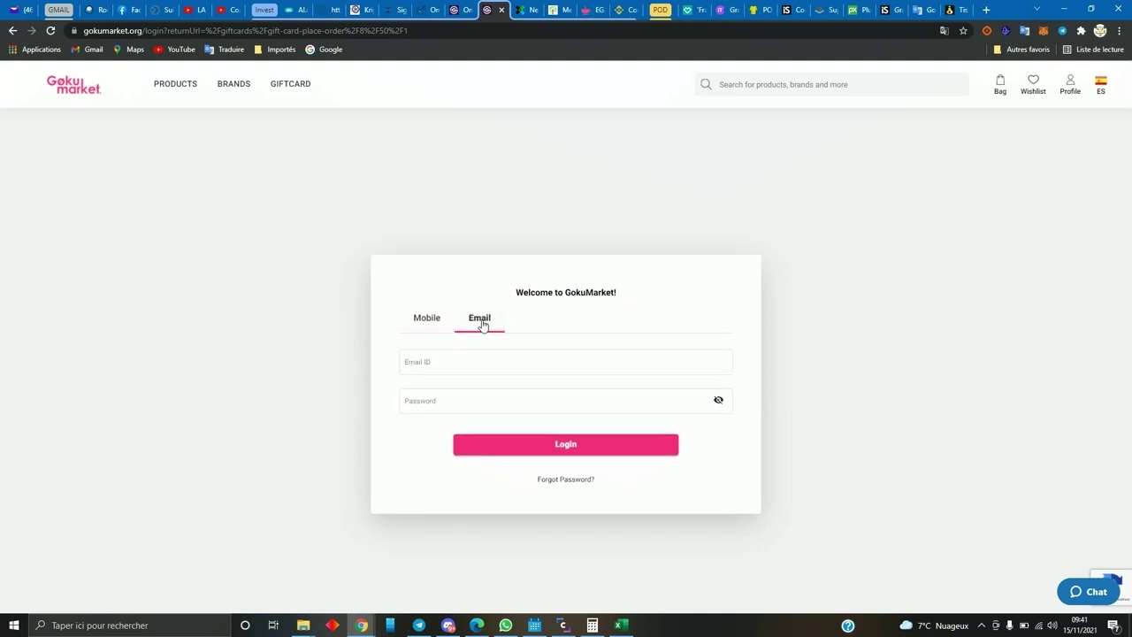
click(466, 362)
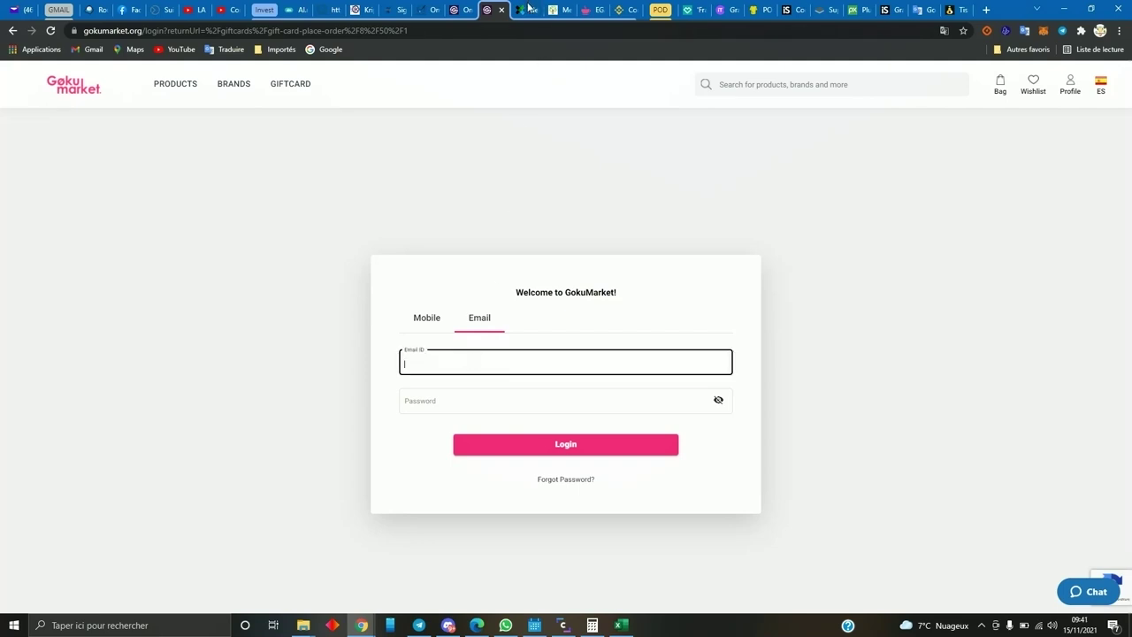
click(501, 9)
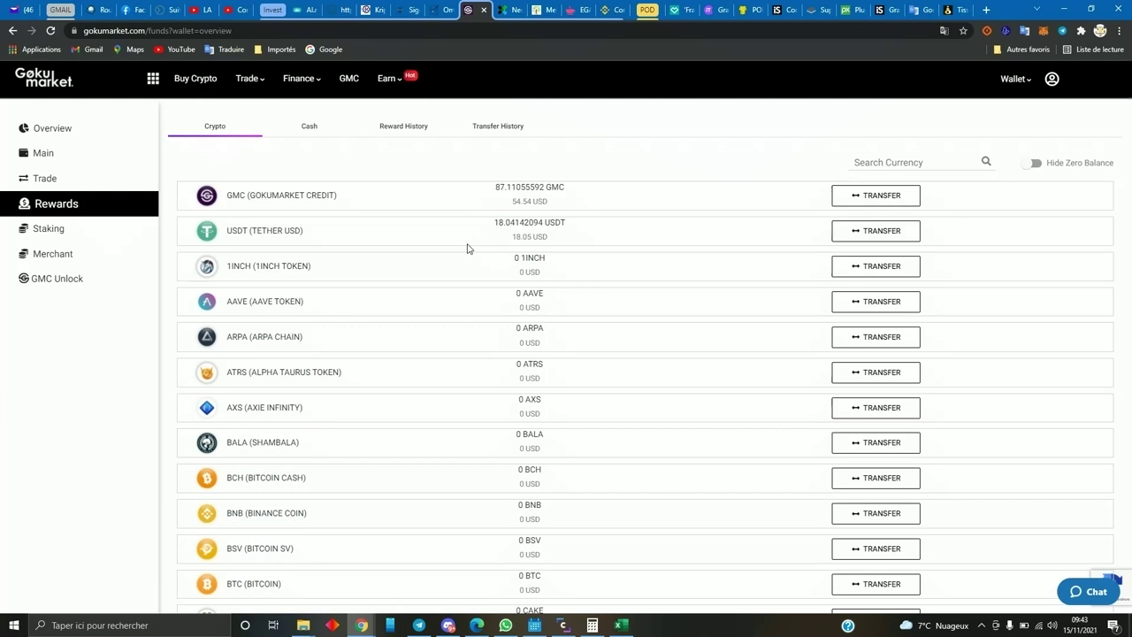
Switch to the Simulation (1) workbook in Excel and display the 200 sheet.
click(621, 625)
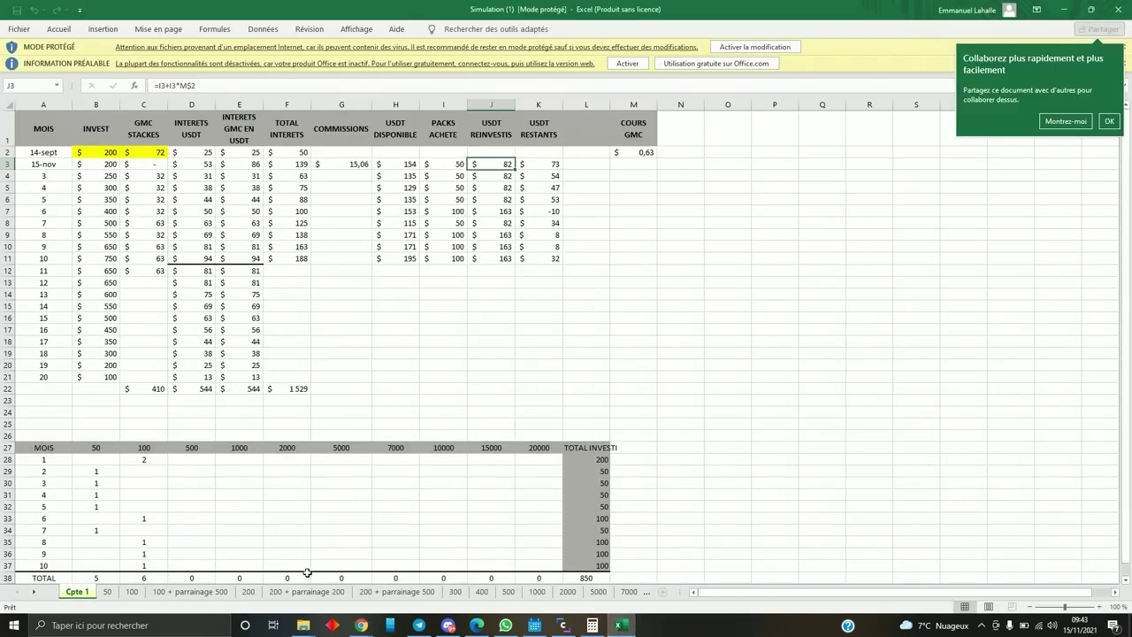
click(248, 591)
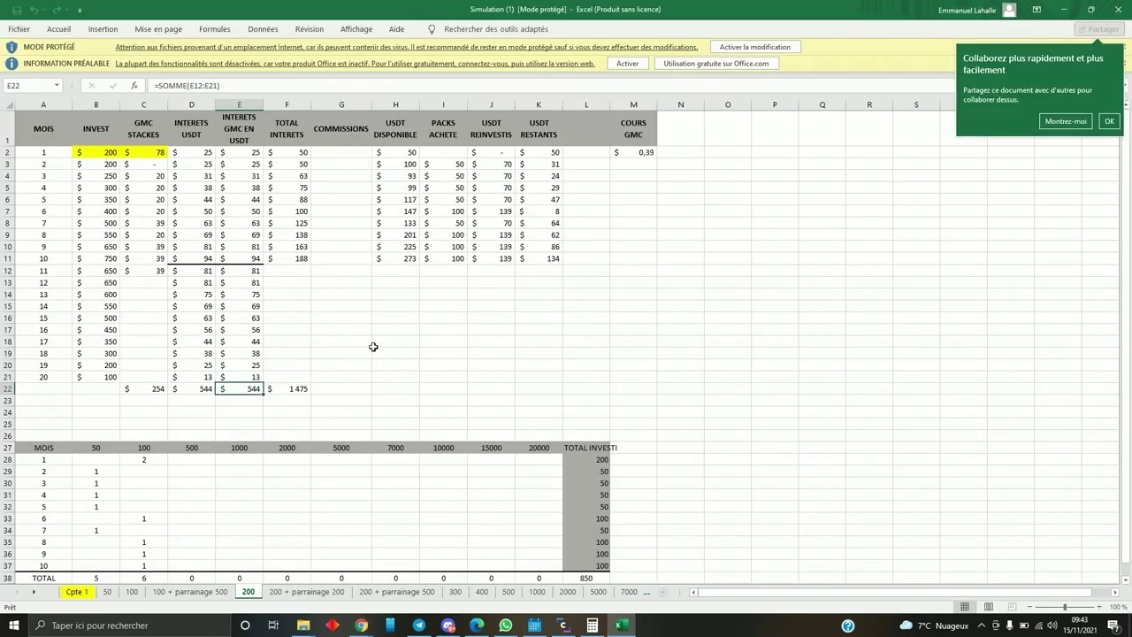